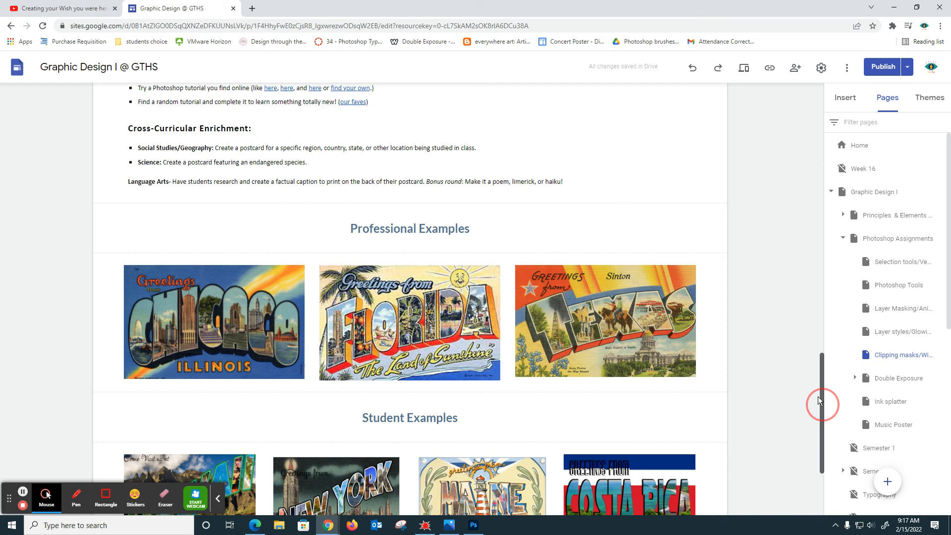
# Review the professional and student postcard examples, the project specifications and the tutorial videos on the assignment page
pyautogui.moveTo(818, 397); pyautogui.dragTo(848, 441)
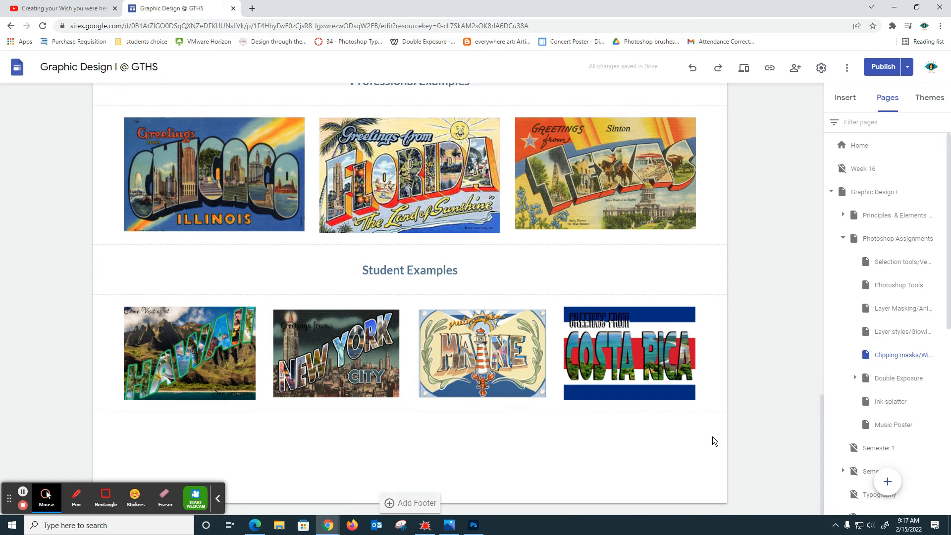
pyautogui.moveTo(822, 426); pyautogui.dragTo(824, 166)
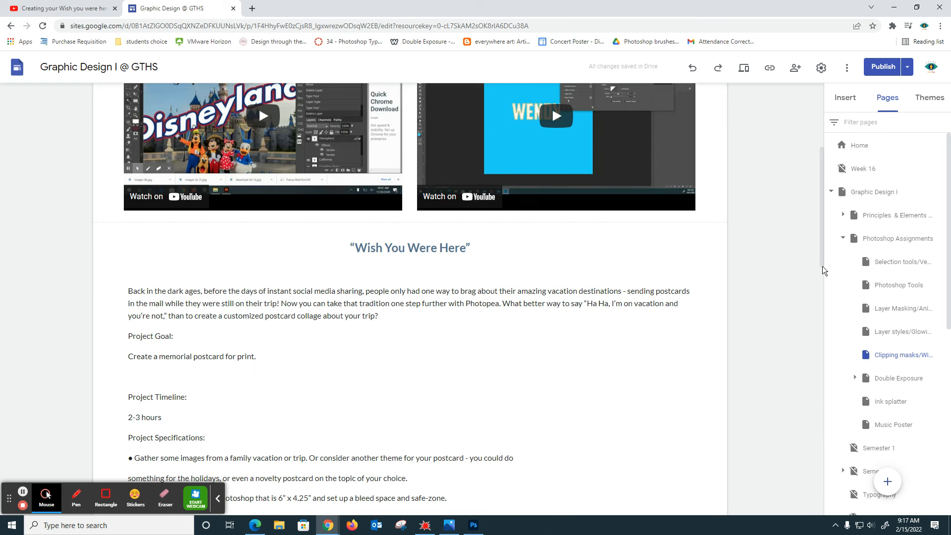
pyautogui.moveTo(822, 238); pyautogui.dragTo(823, 191)
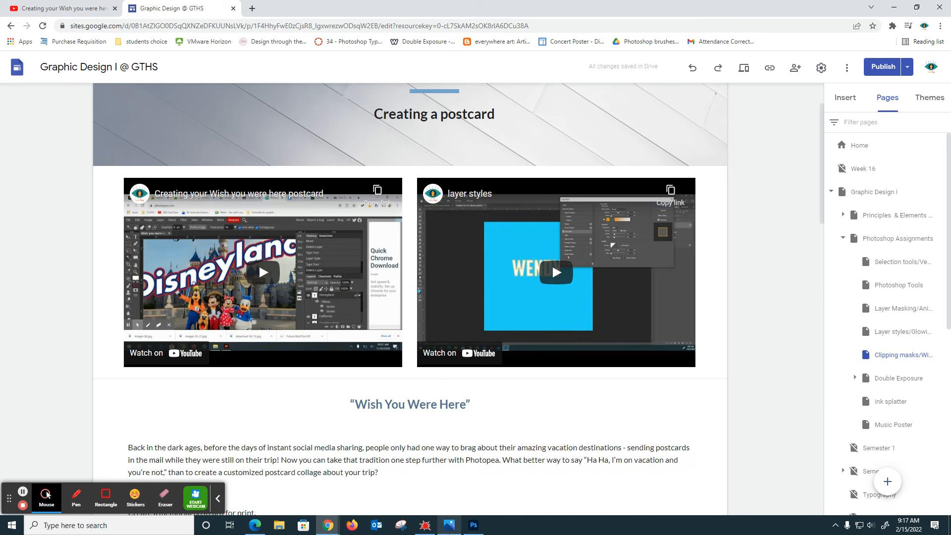
# Switch to Photoshop and start a new document, naming it with the creator's first initial and surname followed by "_postcard"
pyautogui.moveTo(474, 525)
pyautogui.click(455, 461)
pyautogui.click(125, 36)
pyautogui.click(478, 195)
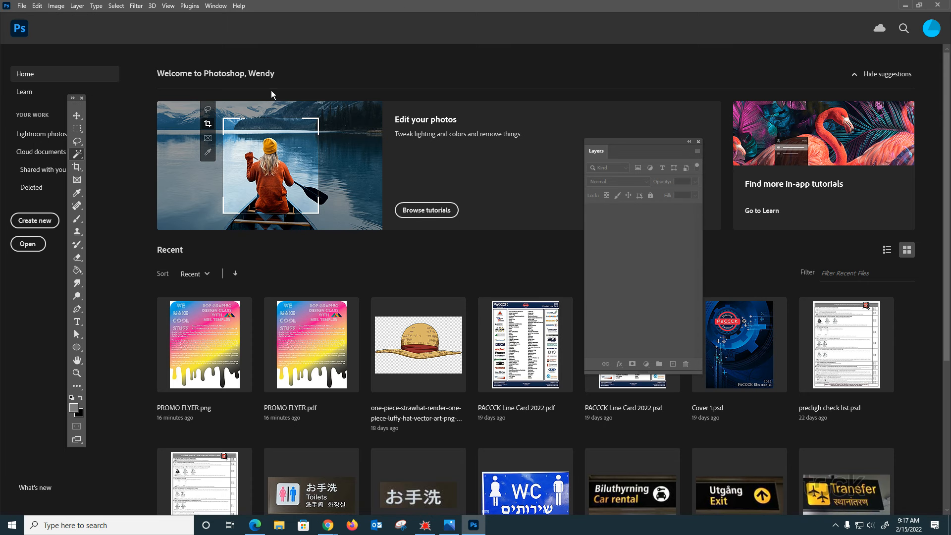
pyautogui.click(20, 6)
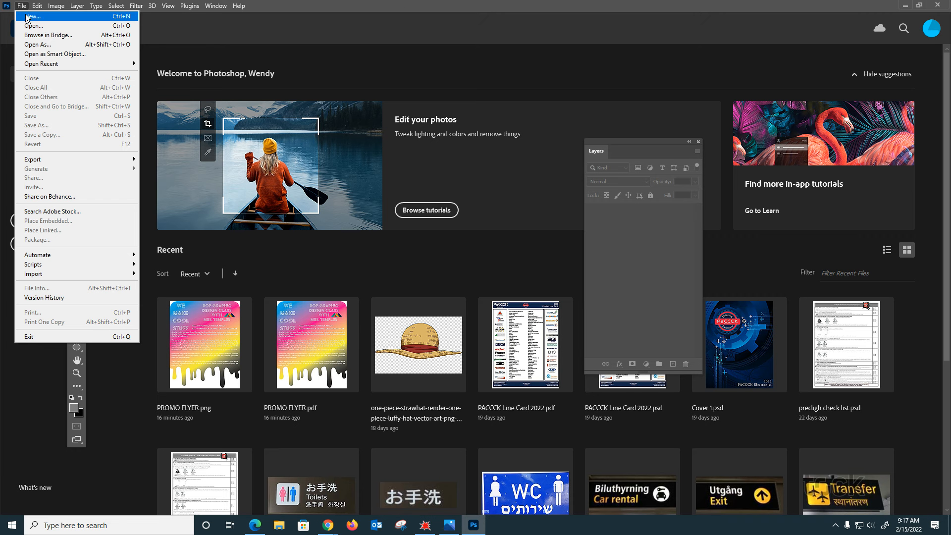
pyautogui.click(27, 17)
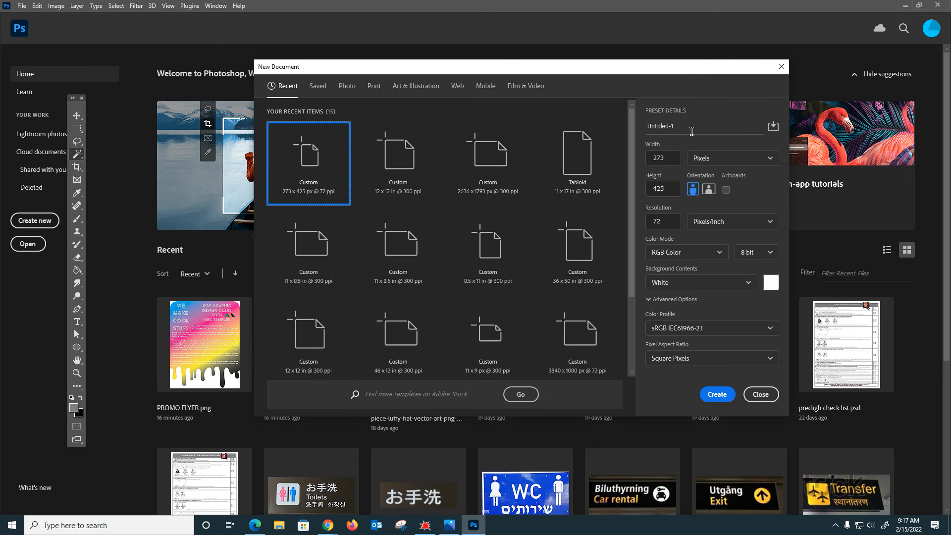
pyautogui.click(692, 131)
pyautogui.write('wtemples_postcard')
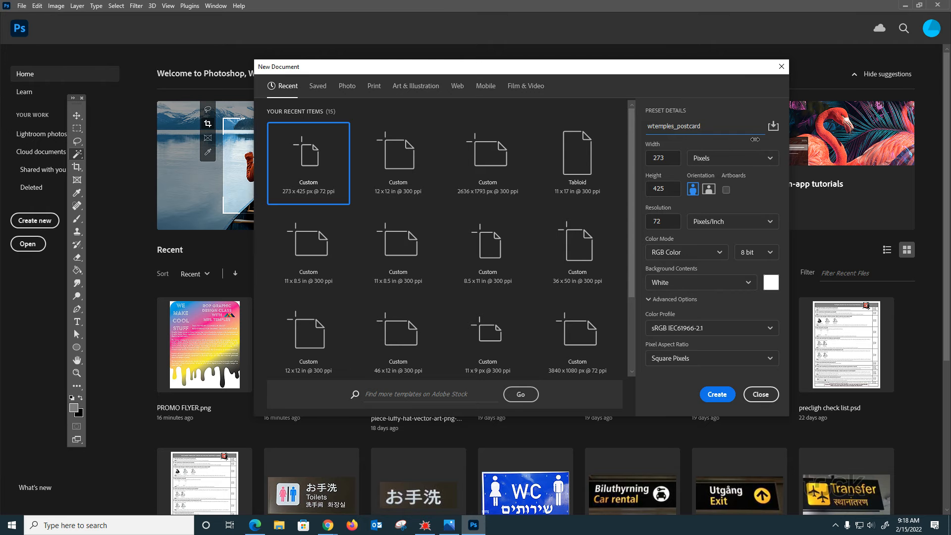
# Set the new document to 6 inches wide by 4 inches high at a resolution of 300 pixels/inch
pyautogui.click(752, 159)
pyautogui.click(714, 192)
pyautogui.doubleClick(676, 164)
pyautogui.write('6')
pyautogui.press('Tab')
pyautogui.press('Tab')
pyautogui.write('4')
pyautogui.press('Tab')
pyautogui.press('Tab')
pyautogui.press('Tab')
pyautogui.press('Tab')
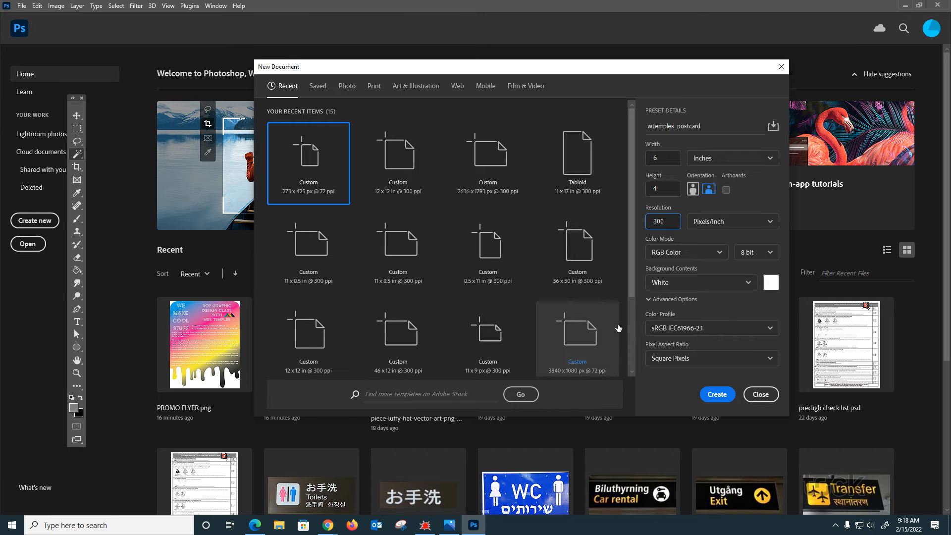
# Create the document in RGB Color mode and move the floating Layers panel off the canvas
pyautogui.click(697, 253)
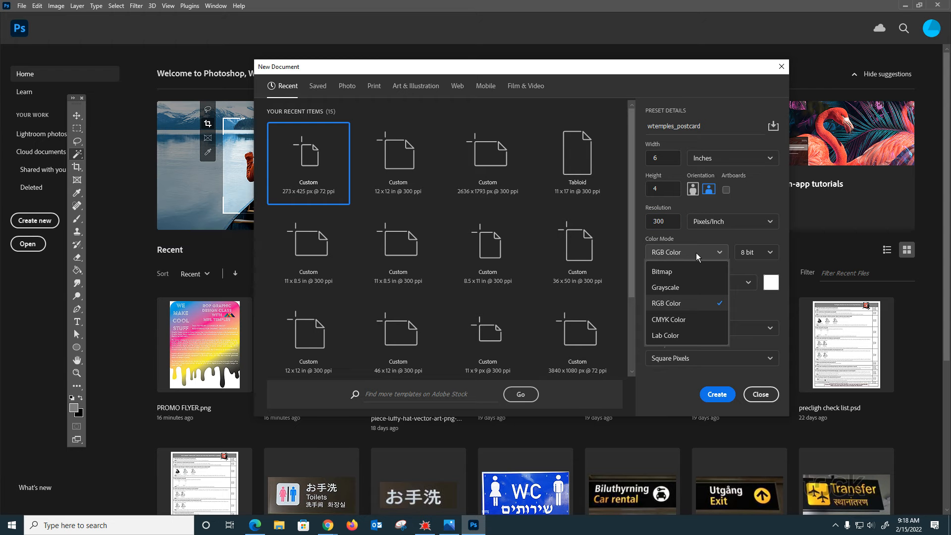
pyautogui.click(683, 306)
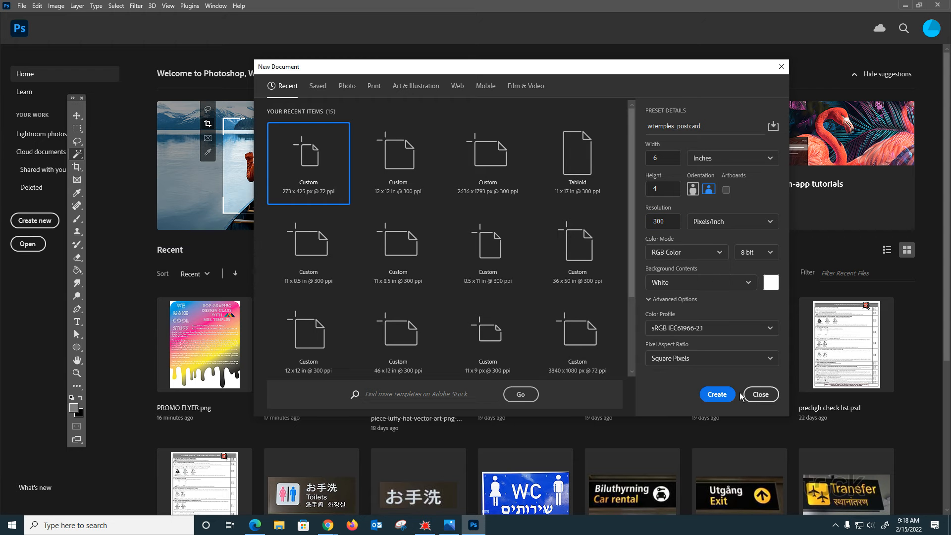
pyautogui.click(717, 395)
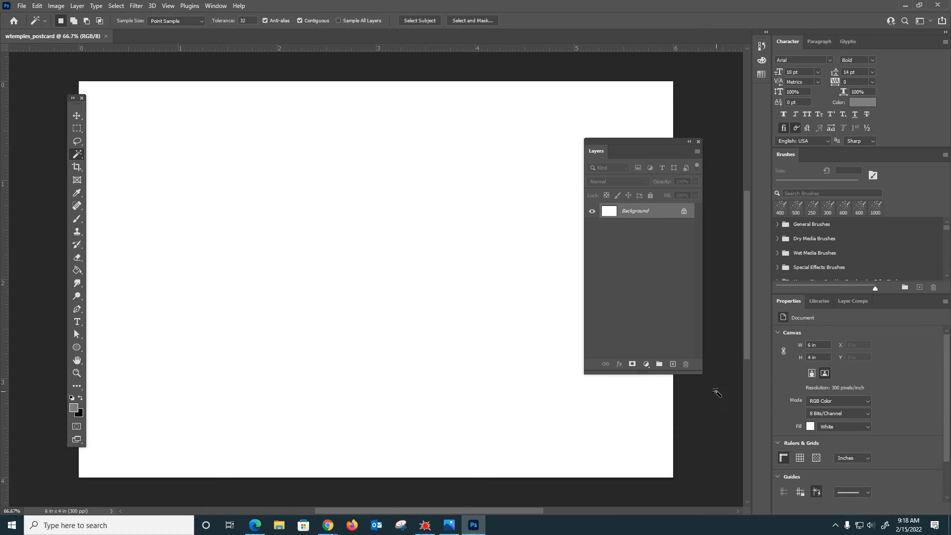
pyautogui.moveTo(647, 143); pyautogui.dragTo(716, 78)
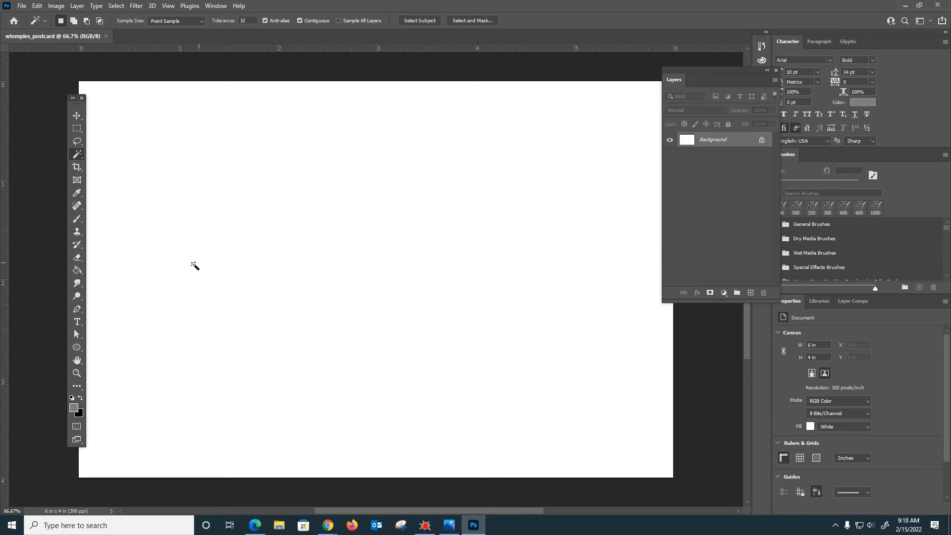
pyautogui.moveTo(713, 71); pyautogui.dragTo(743, 67)
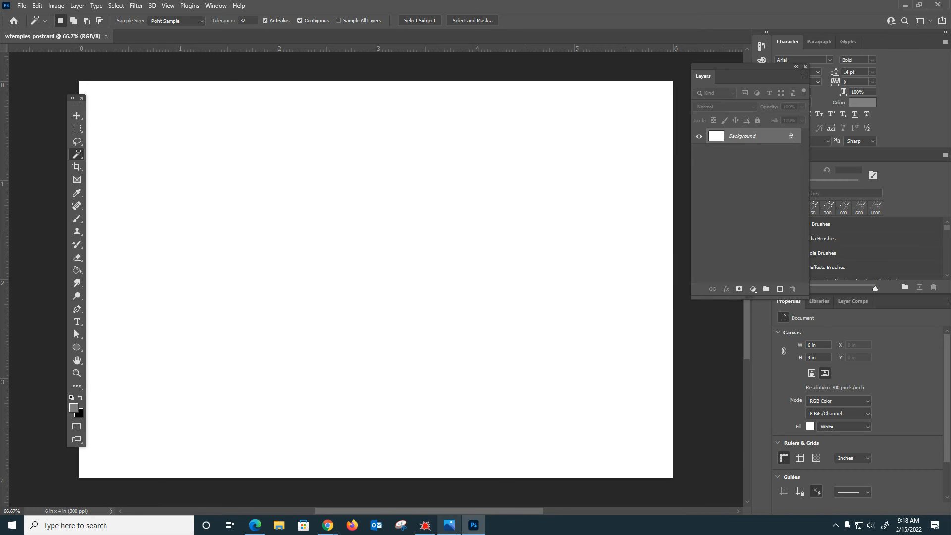
# Switch to Chrome and browse the "disneyland rides" image search results for postcard photos
pyautogui.moveTo(443, 532)
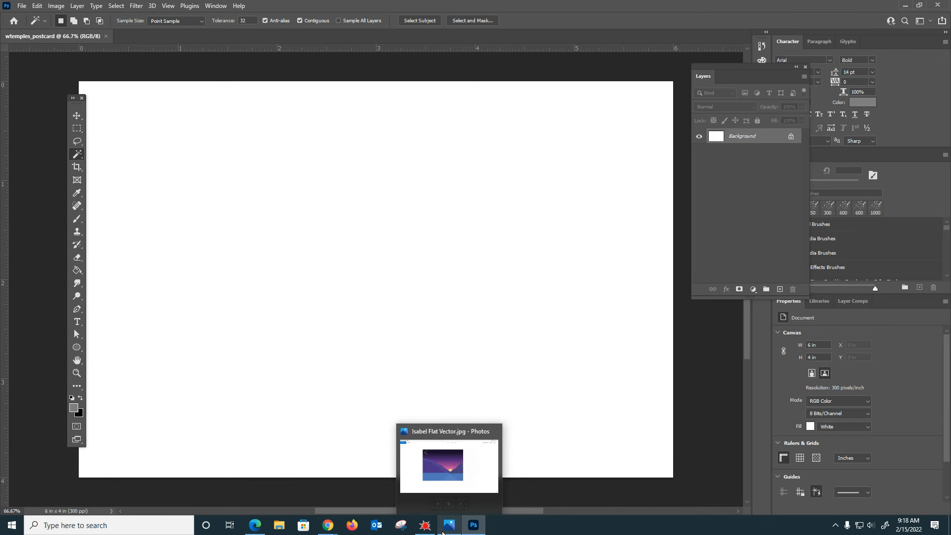
pyautogui.moveTo(331, 517)
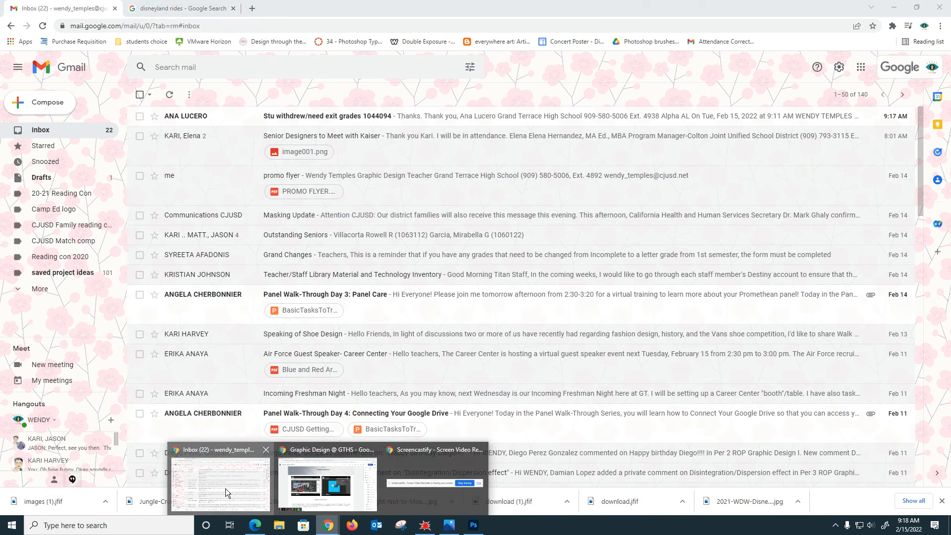
pyautogui.click(225, 488)
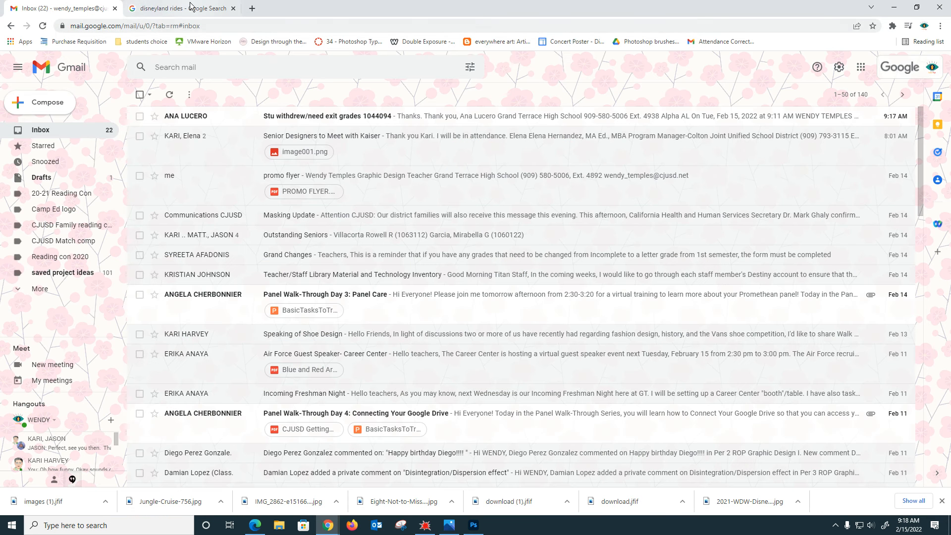
pyautogui.click(154, 14)
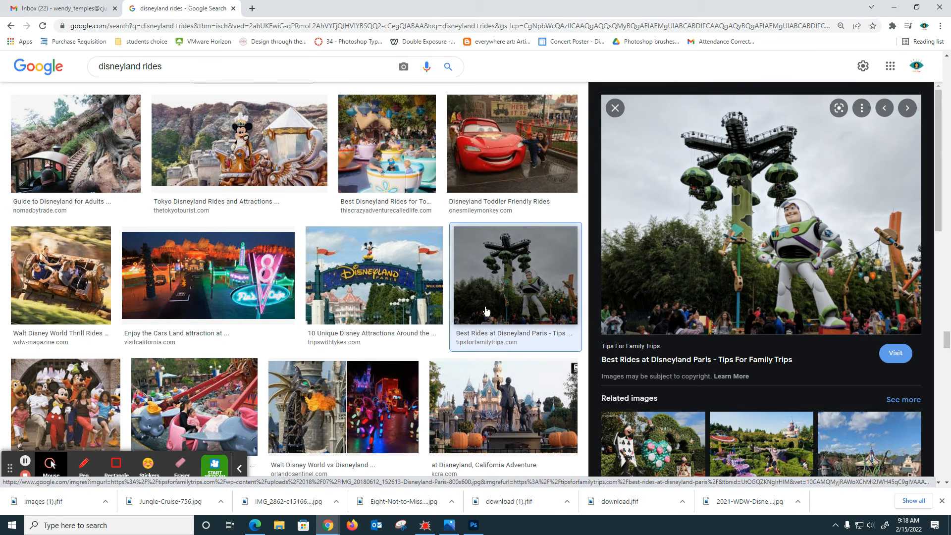
pyautogui.scroll(5, 547, 219)
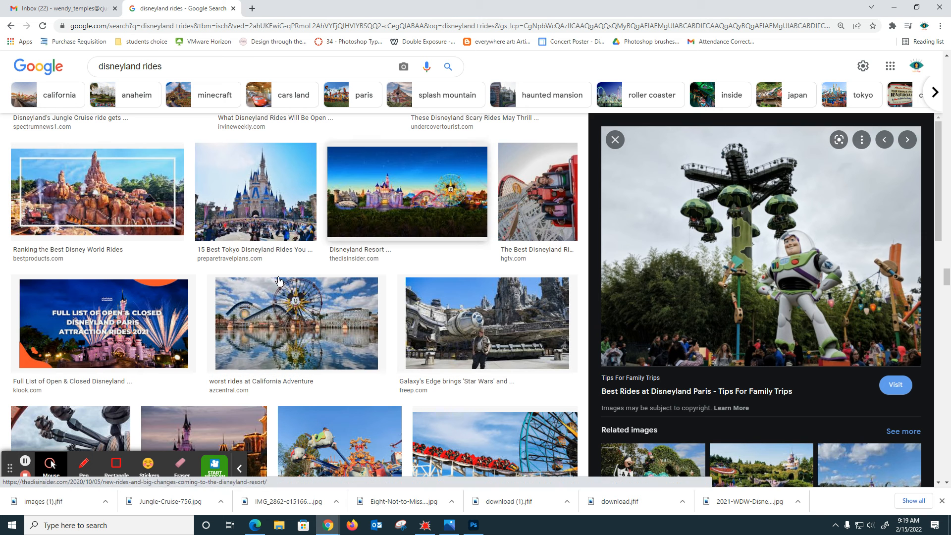
pyautogui.scroll(-5, 197, 247)
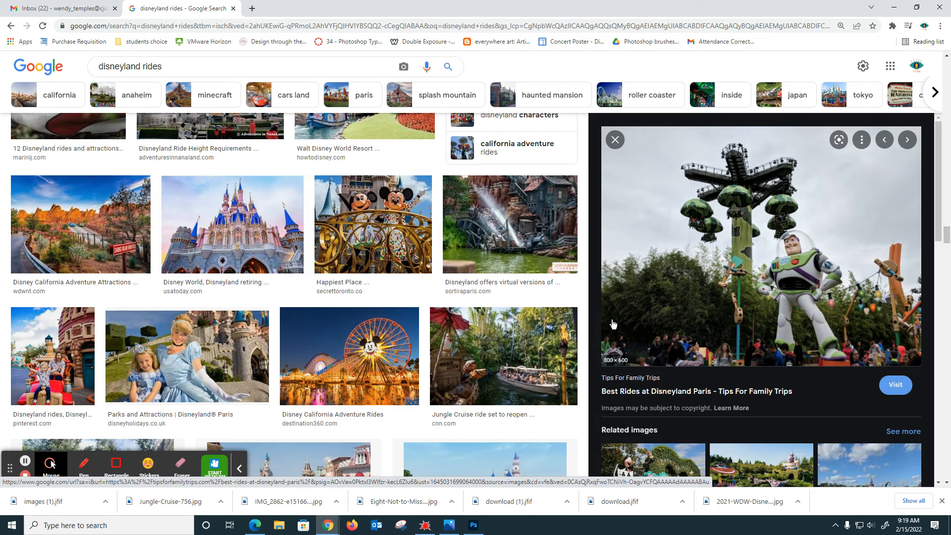
pyautogui.scroll(14, 488, 301)
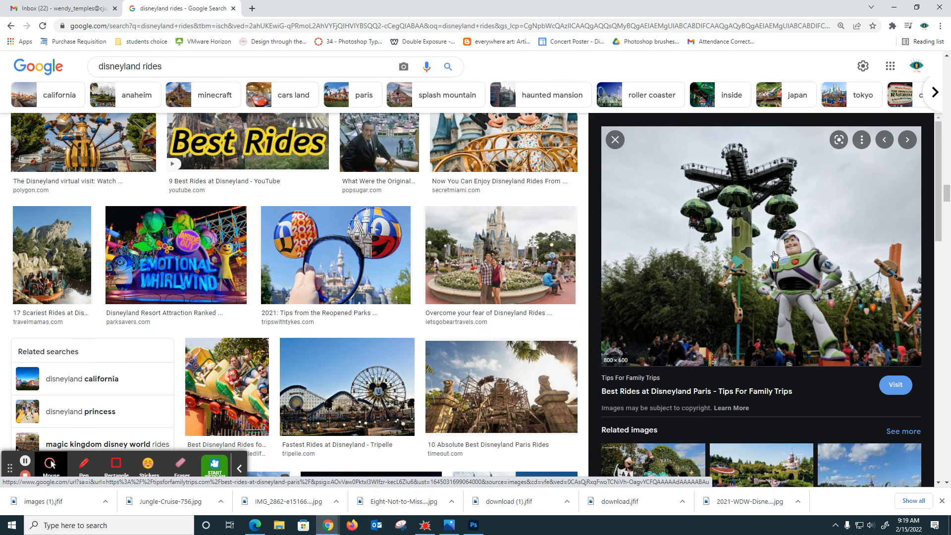
pyautogui.rightClick(773, 252)
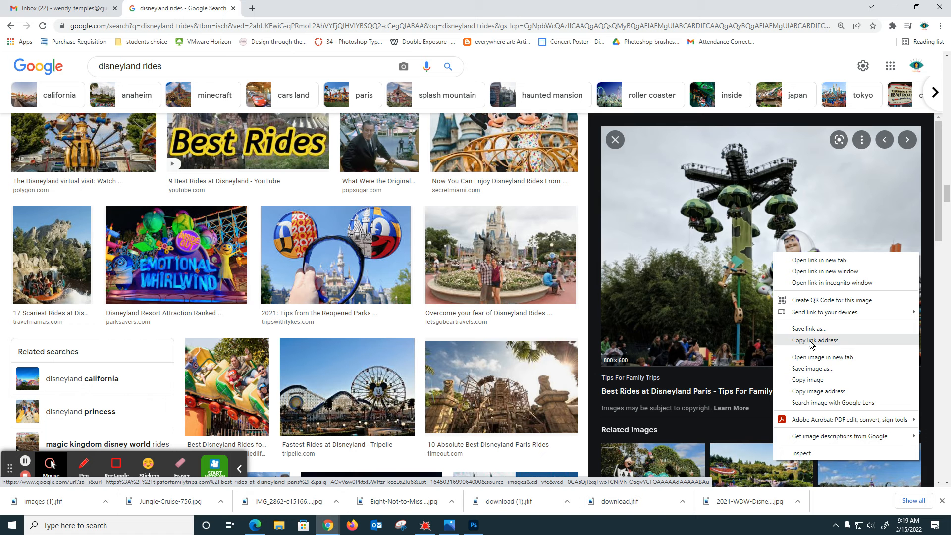
pyautogui.click(820, 373)
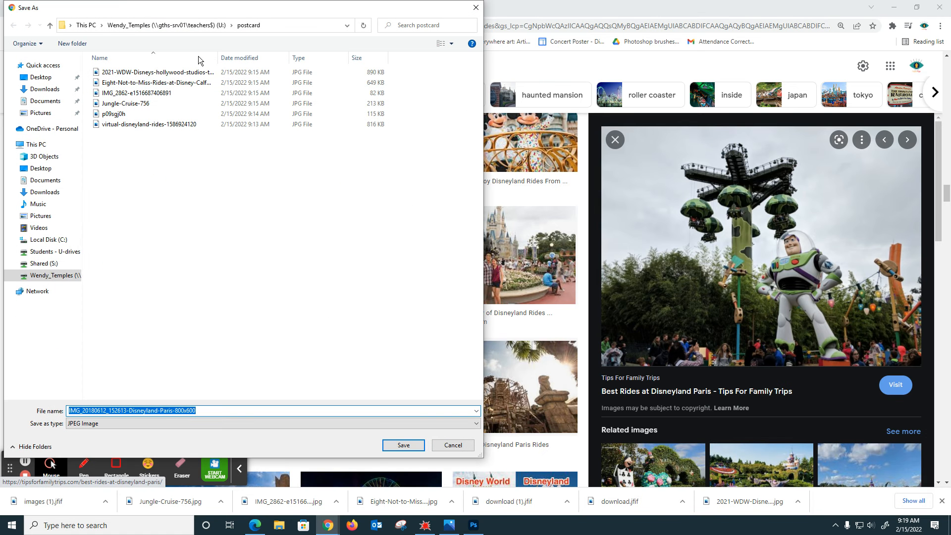
pyautogui.click(47, 277)
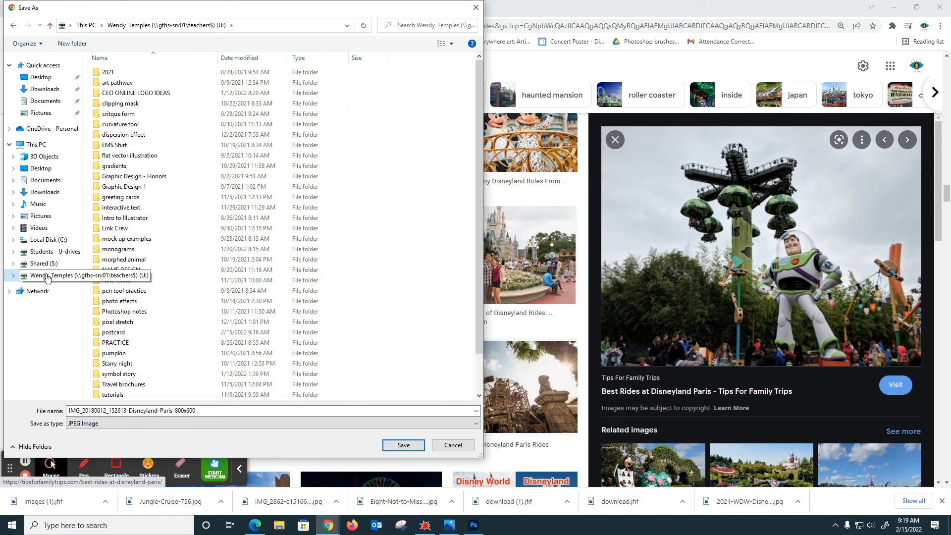
pyautogui.scroll(-2, 202, 355)
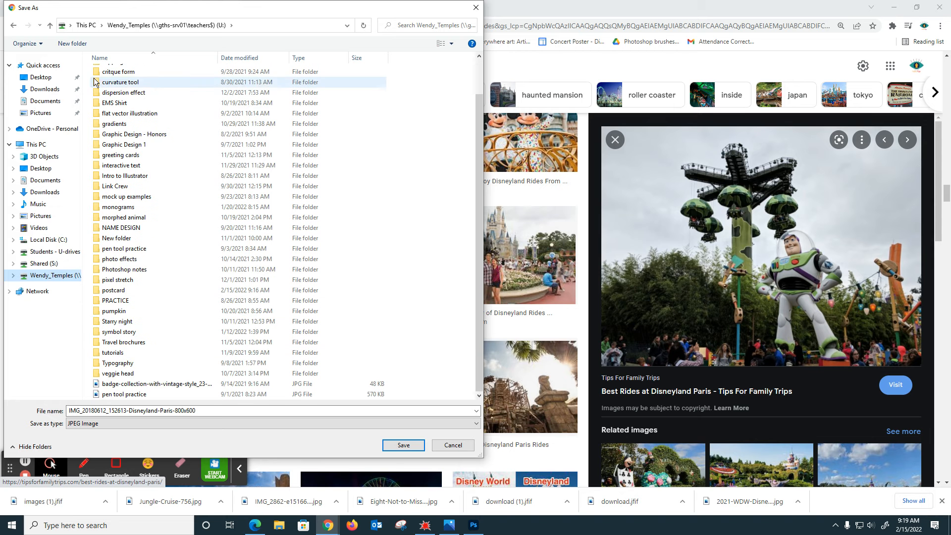
pyautogui.click(73, 44)
pyautogui.click(200, 394)
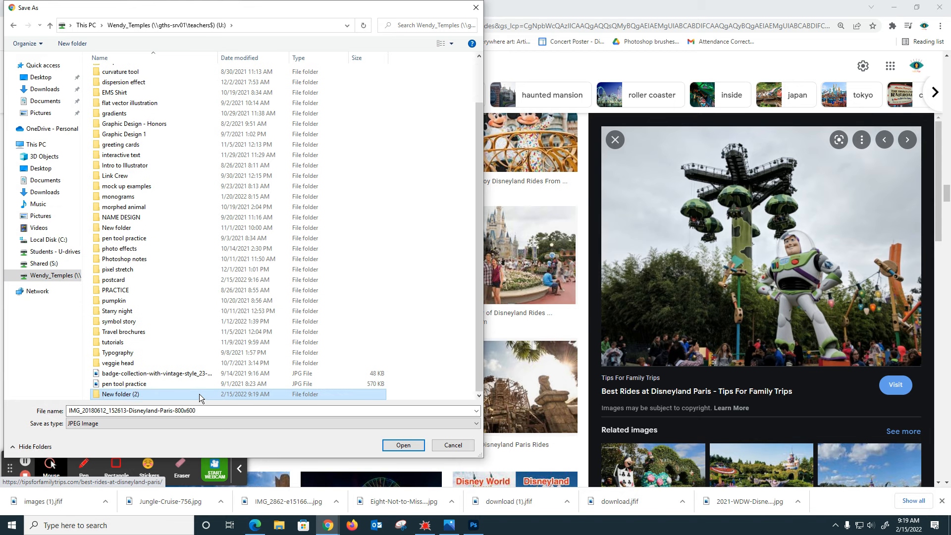
pyautogui.press('Delete')
pyautogui.press('Return')
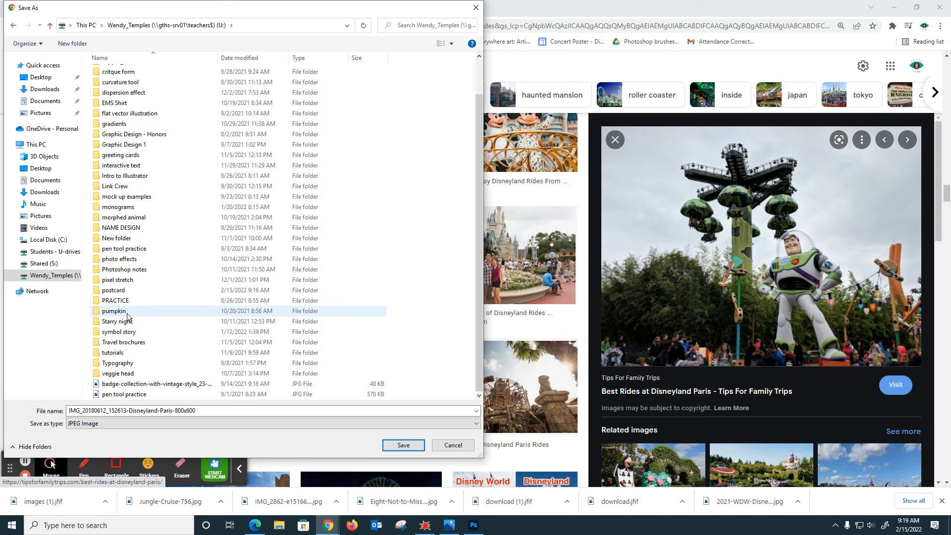
pyautogui.click(119, 293)
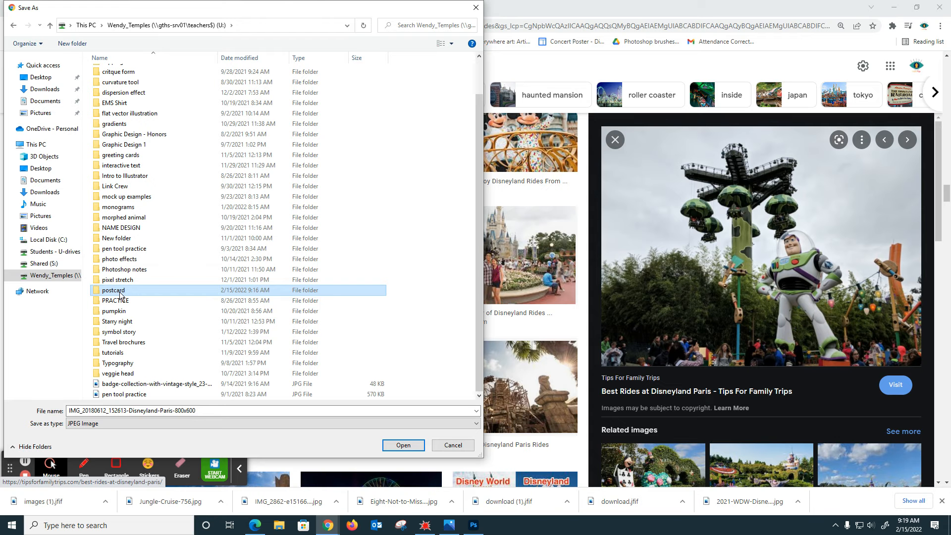
pyautogui.doubleClick(120, 292)
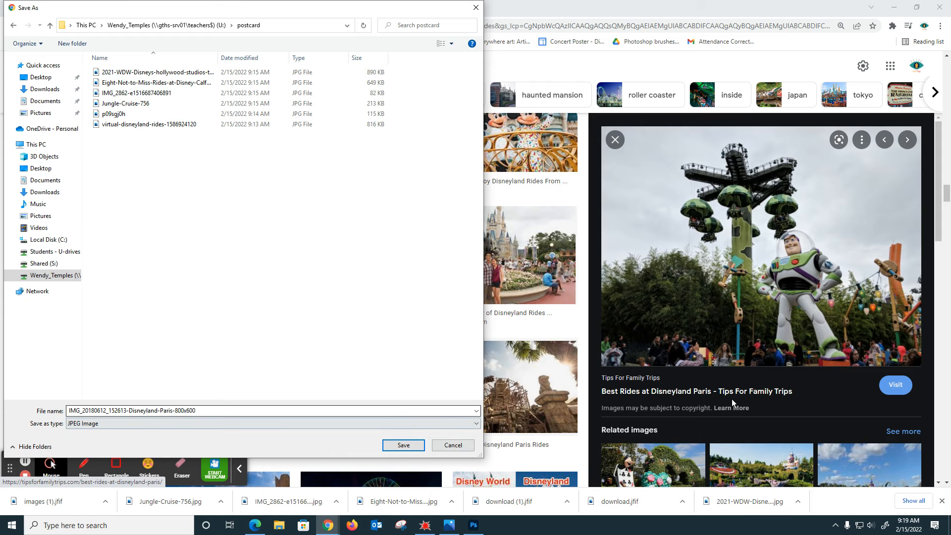
pyautogui.click(404, 446)
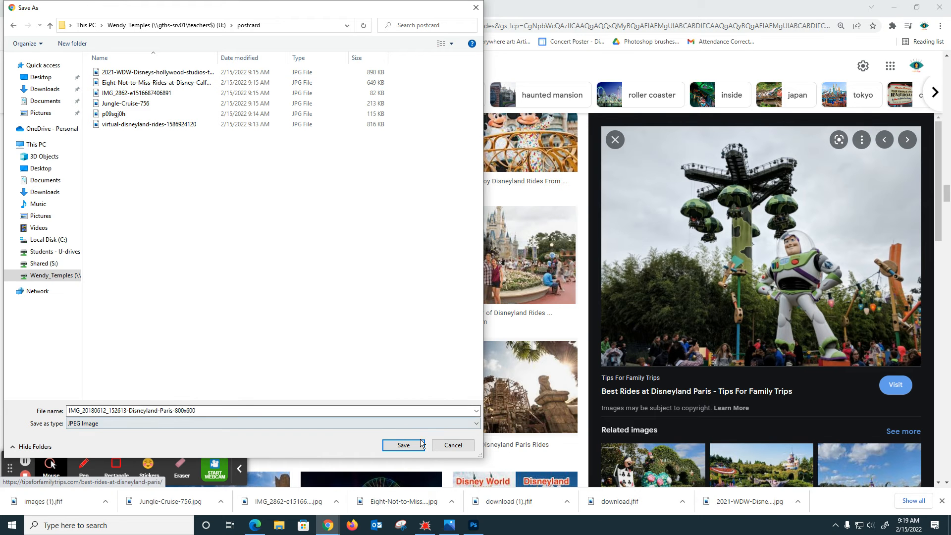
pyautogui.click(453, 445)
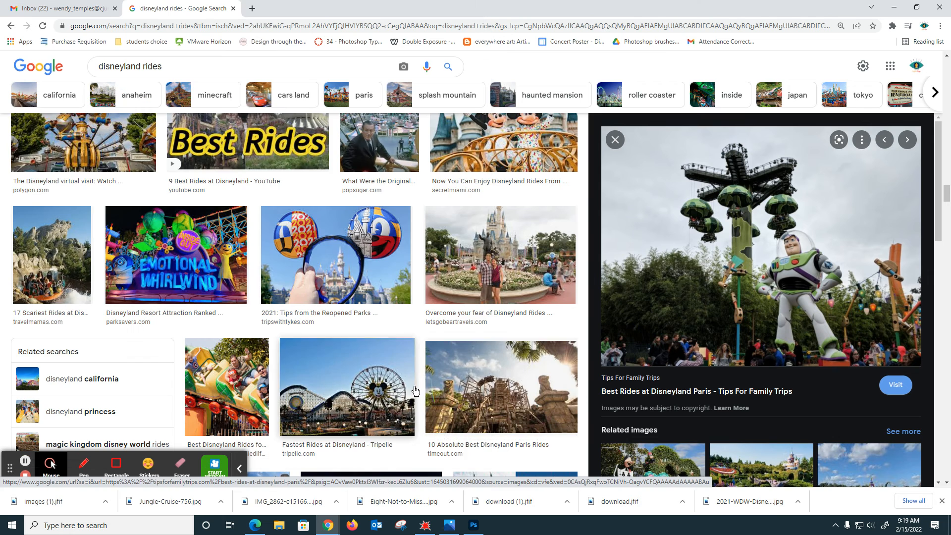
# Preview the elephant ride image titled "Best Rides for Little Ones - Disneyland 4-Ever" from the related images of the TripSavvy result
pyautogui.scroll(5, 461, 337)
pyautogui.scroll(1, 461, 337)
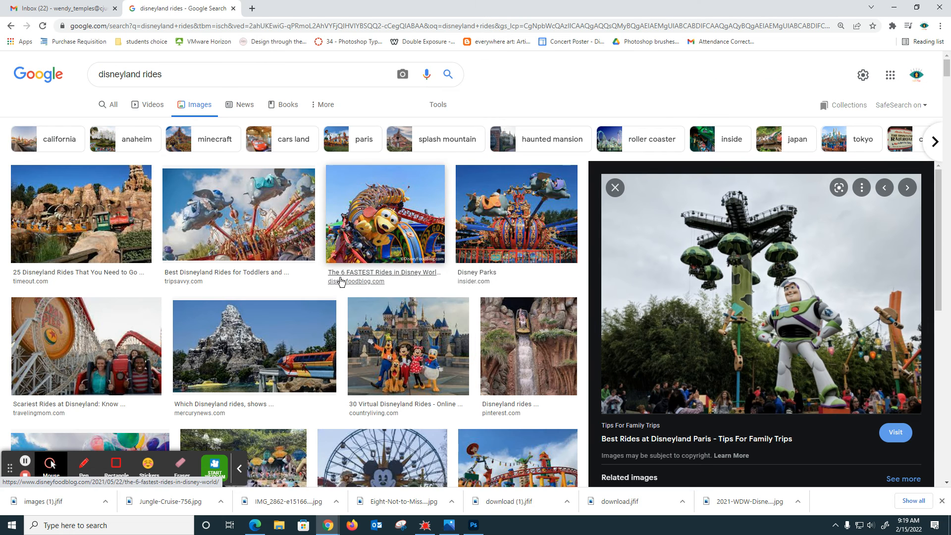
pyautogui.rightClick(239, 220)
pyautogui.click(229, 218)
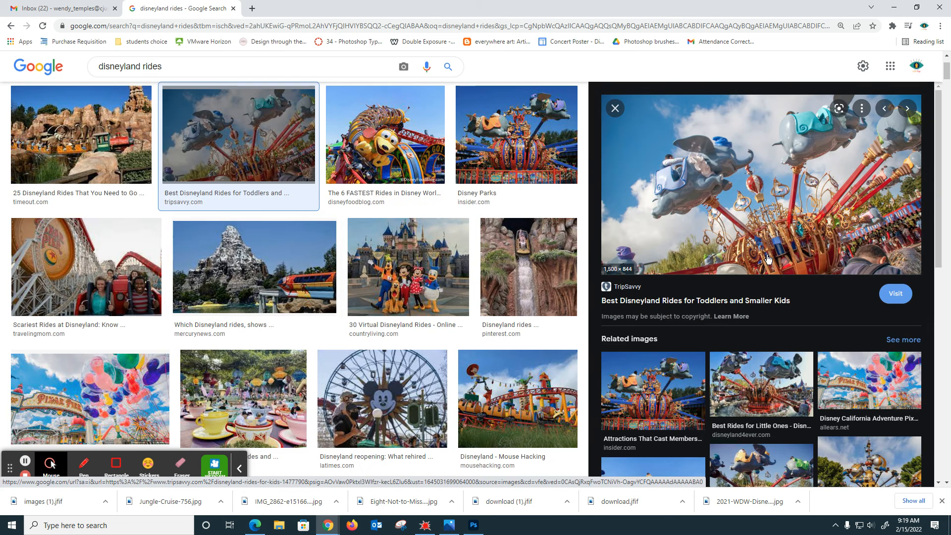
pyautogui.click(762, 382)
pyautogui.rightClick(734, 205)
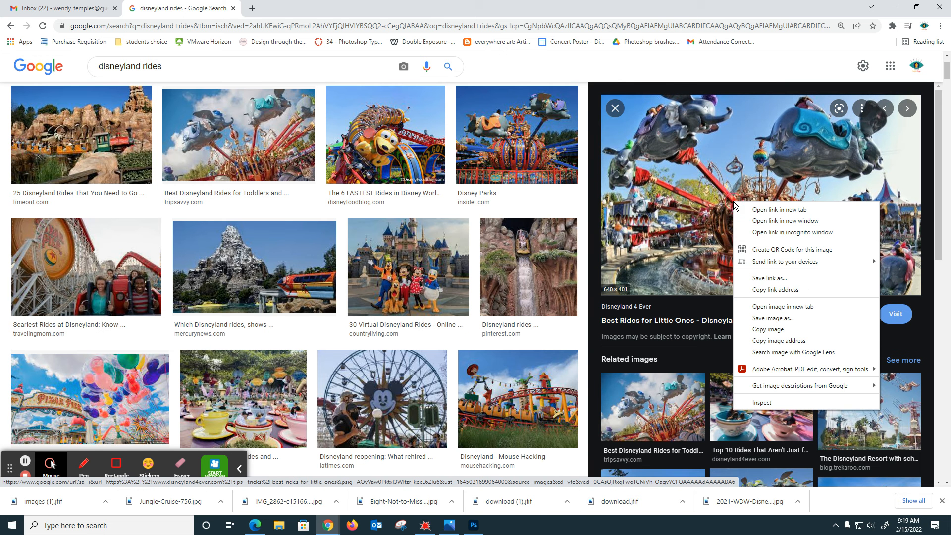
pyautogui.click(782, 319)
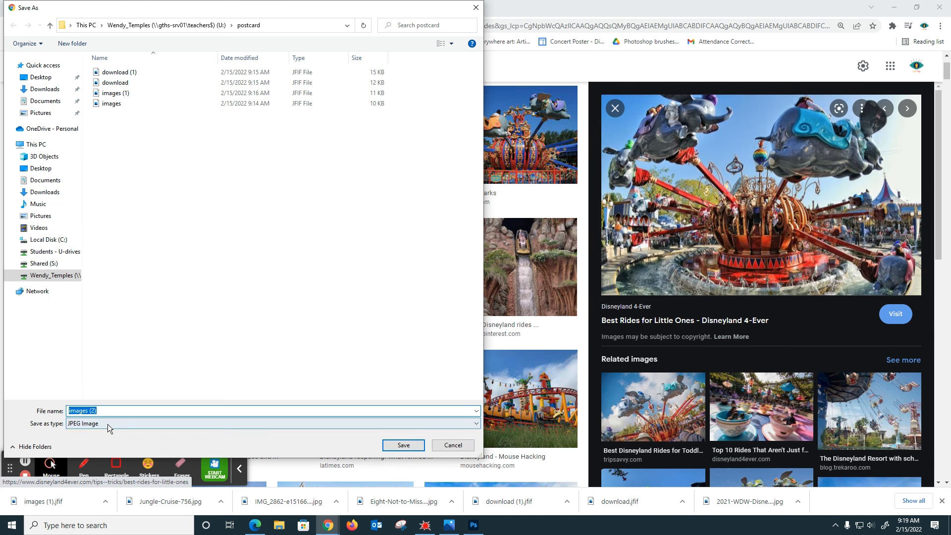
pyautogui.click(108, 424)
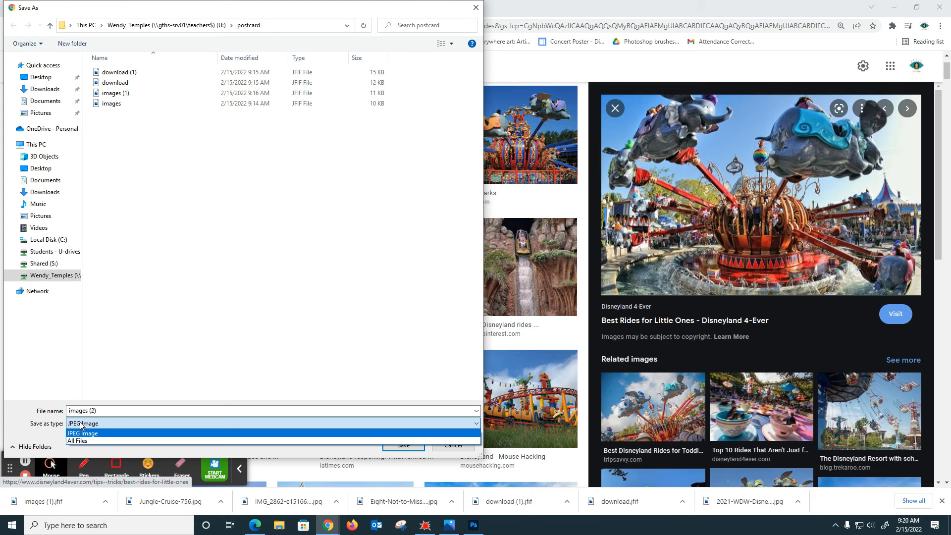
pyautogui.click(89, 430)
pyautogui.click(105, 411)
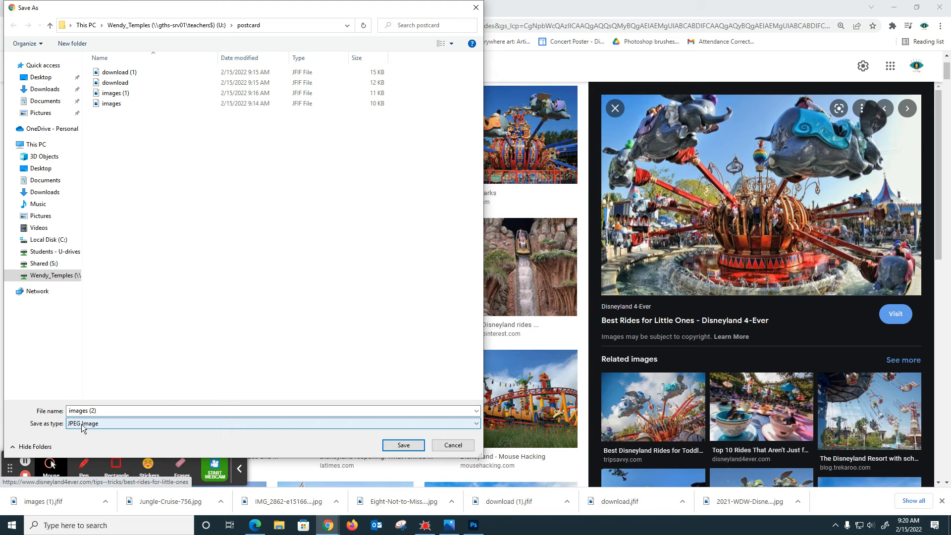
pyautogui.click(439, 445)
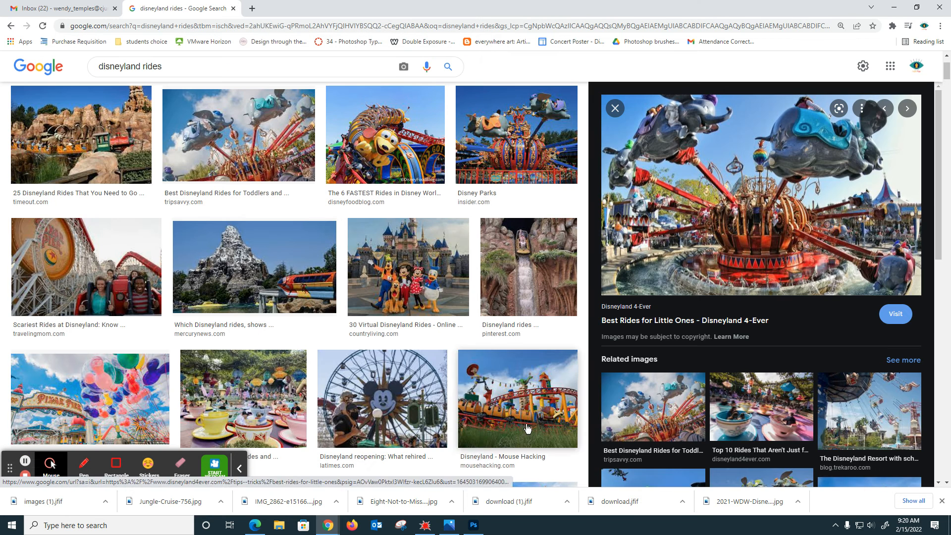
# Save the "Disneyland - Mouse Hacking" toy roller coaster image to the postcard folder as a JPEG image
pyautogui.click(533, 407)
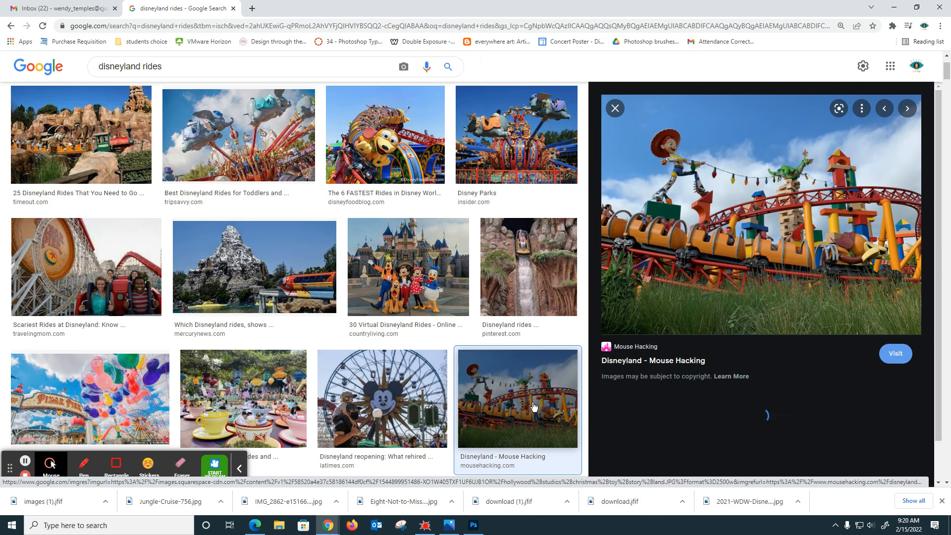
pyautogui.rightClick(876, 195)
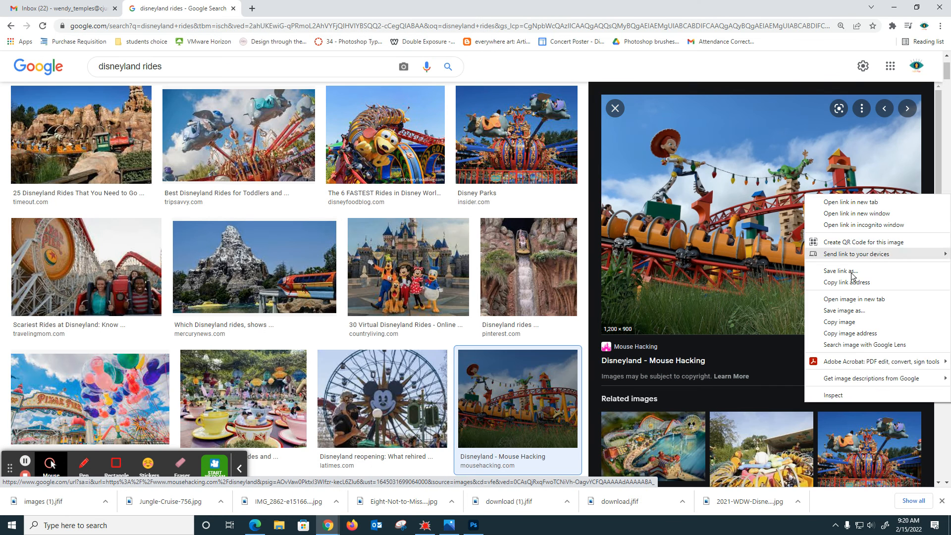
pyautogui.click(868, 311)
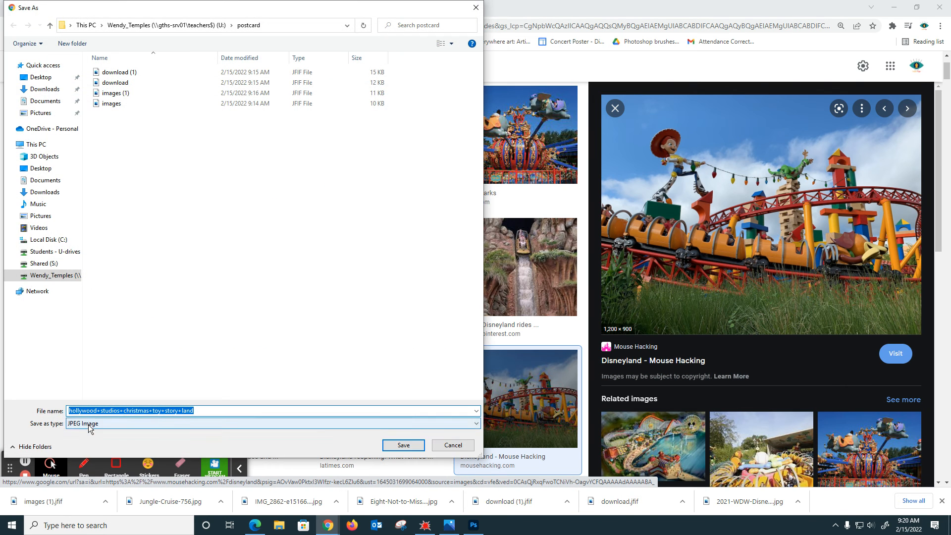
pyautogui.click(385, 446)
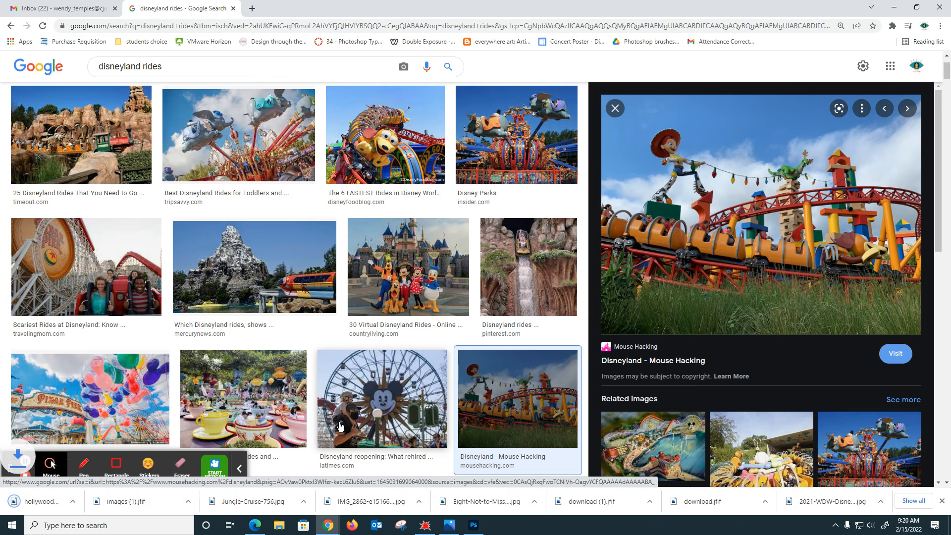
# Save the La Jolla Mom teacup ride image to the postcard folder as "download (2)"
pyautogui.rightClick(234, 403)
pyautogui.click(235, 406)
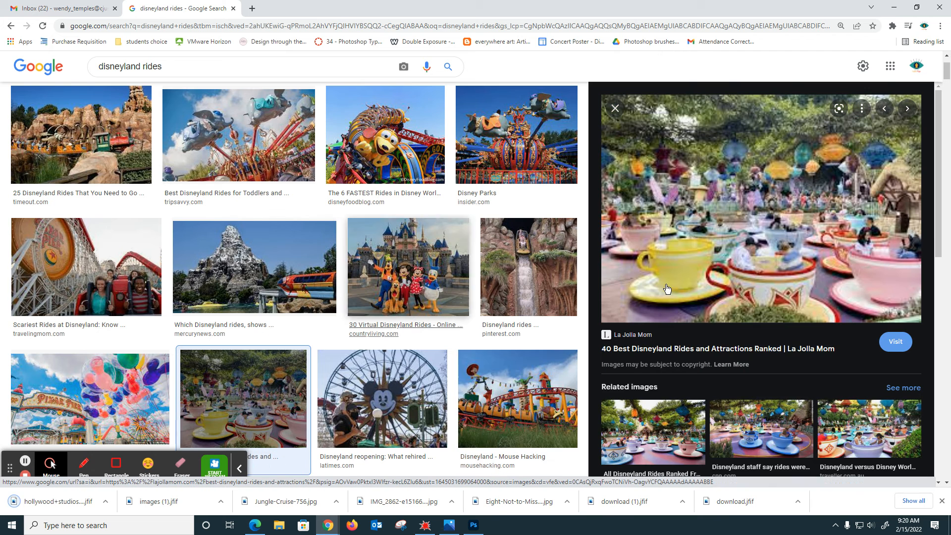
pyautogui.rightClick(704, 257)
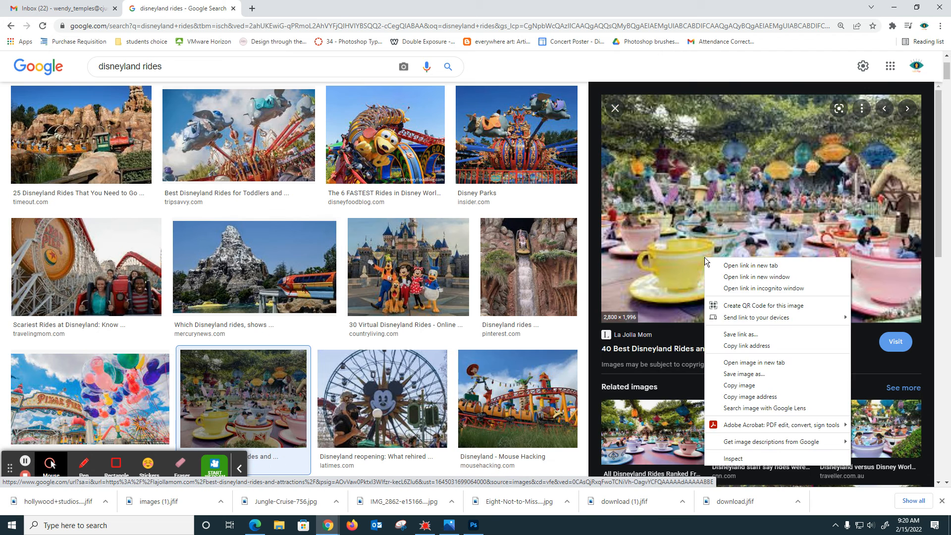
pyautogui.click(744, 374)
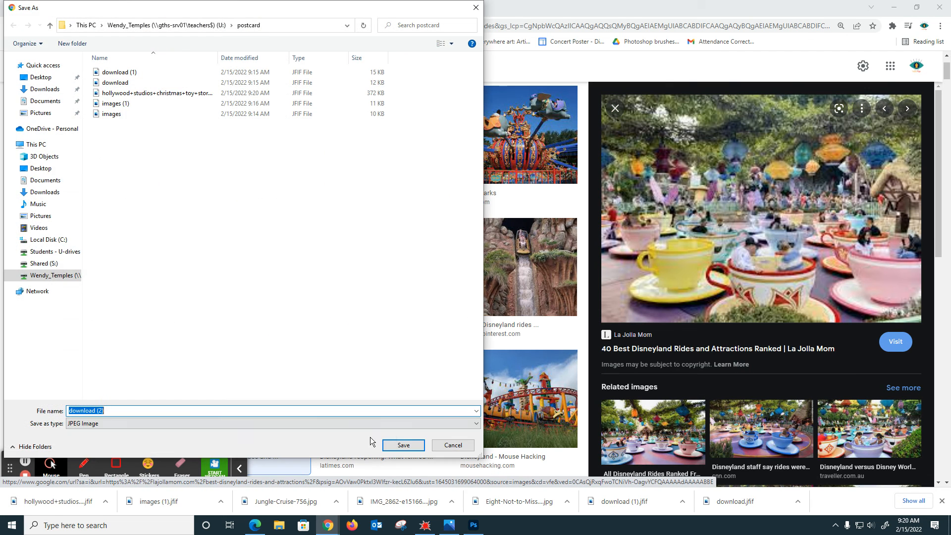
pyautogui.click(403, 444)
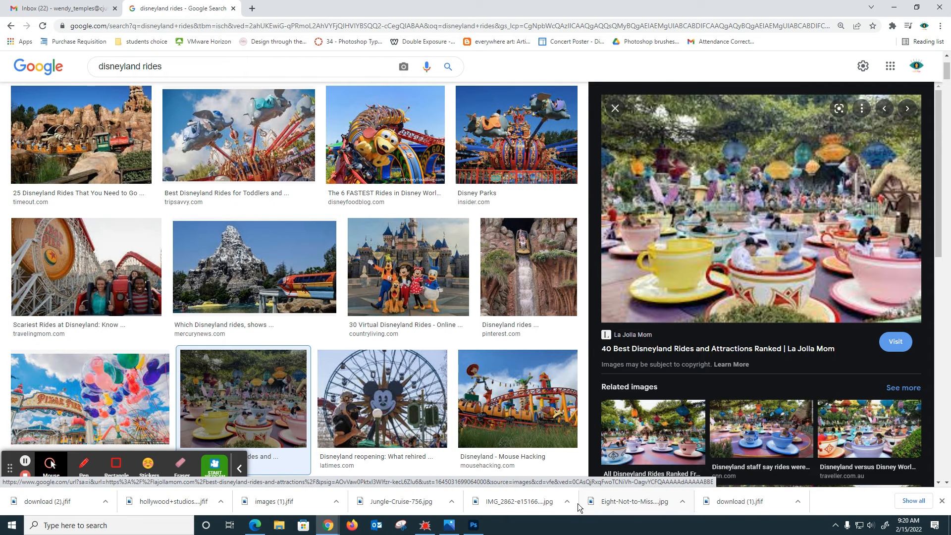
# Switch to Photoshop and move the floating Tools panel off the canvas
pyautogui.click(475, 526)
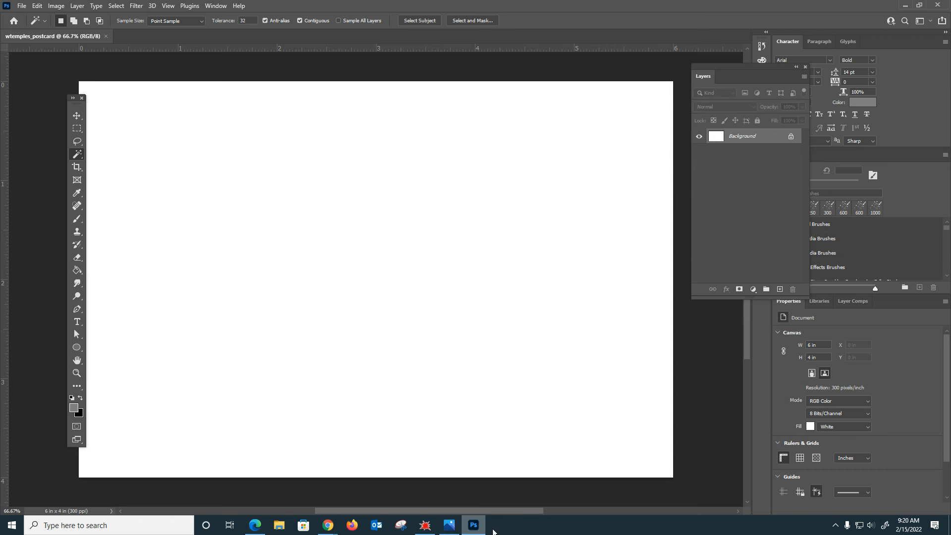
pyautogui.moveTo(73, 98); pyautogui.dragTo(41, 87)
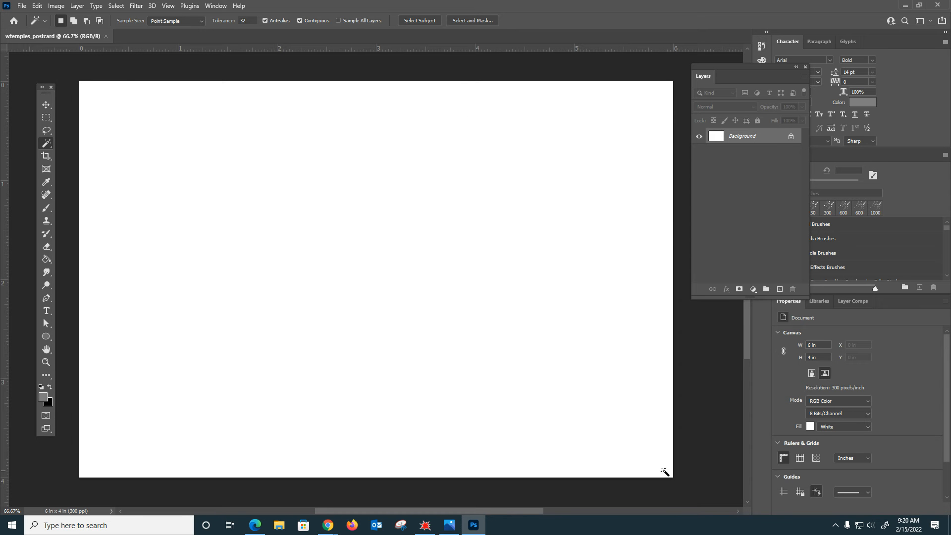
# Start placing an embedded image, open the postcard folder on the U: drive and show its files as large icons
pyautogui.click(22, 6)
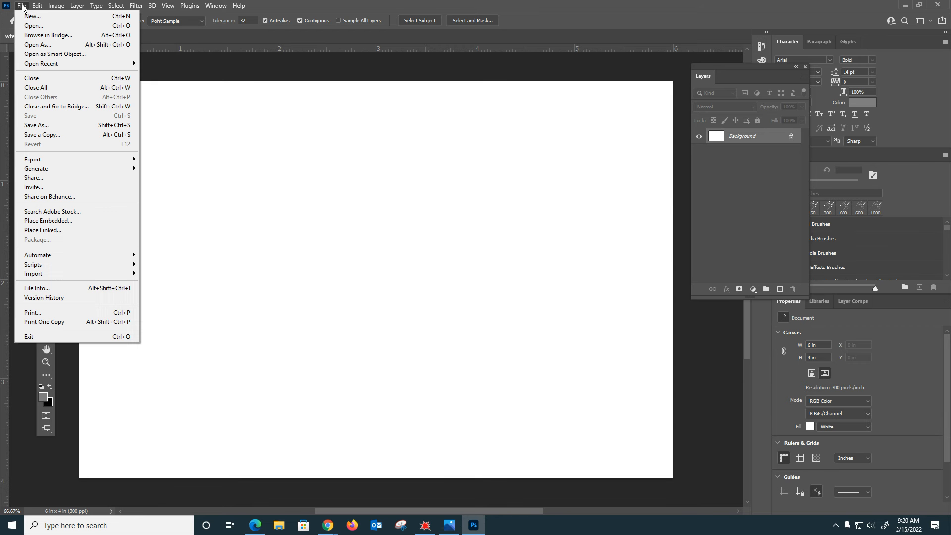
pyautogui.click(50, 221)
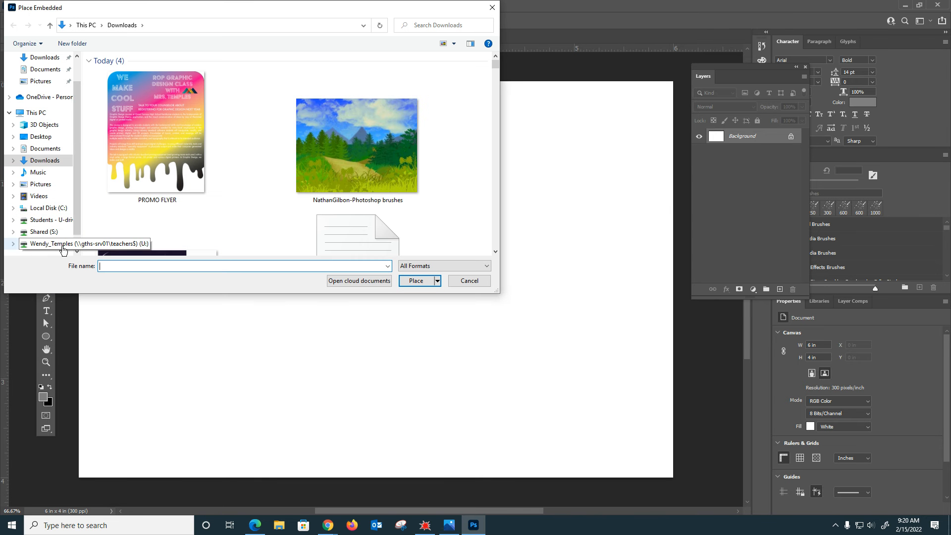
pyautogui.click(63, 248)
pyautogui.scroll(-6, 174, 215)
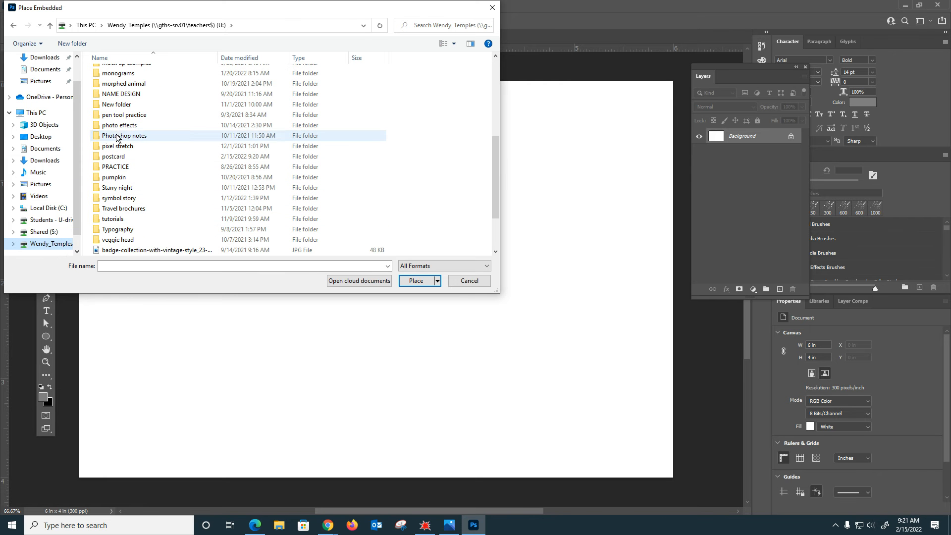
pyautogui.doubleClick(127, 156)
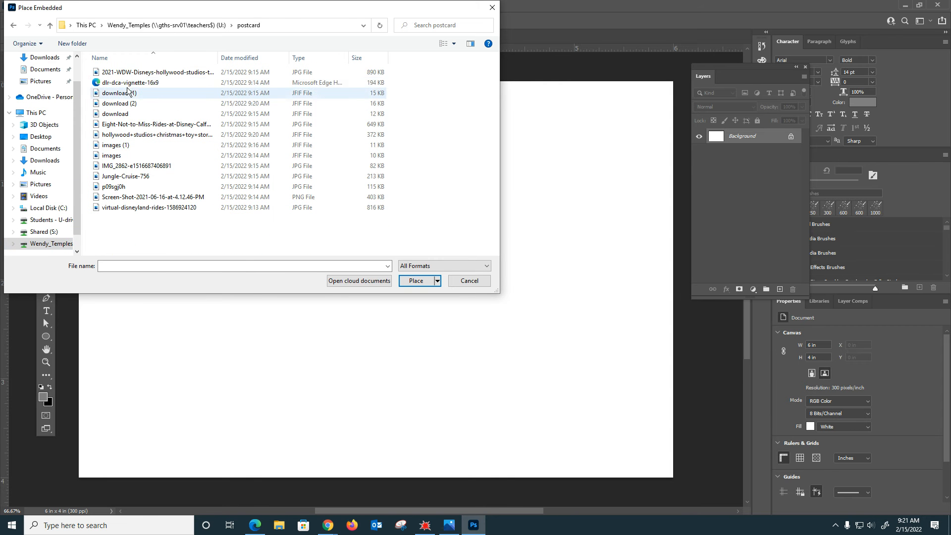
pyautogui.rightClick(227, 236)
pyautogui.moveTo(307, 243)
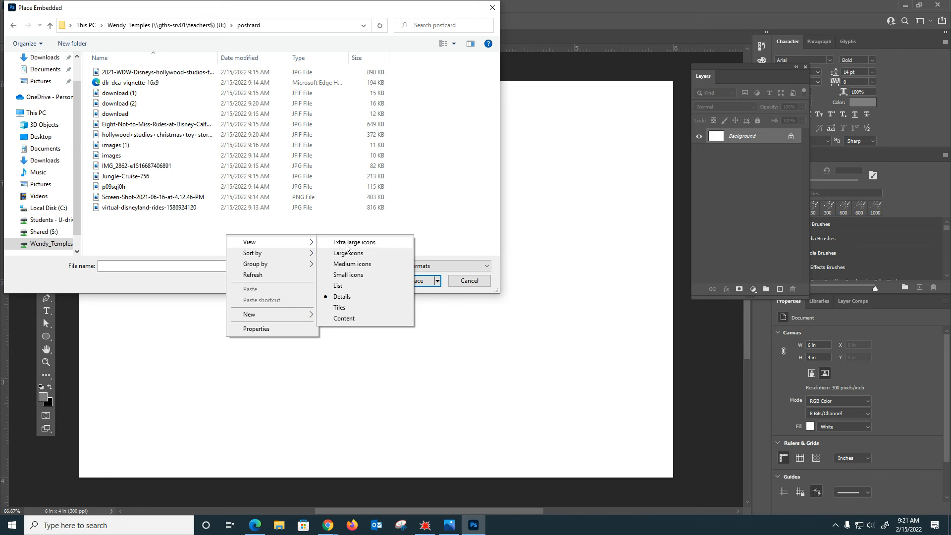
pyautogui.click(347, 254)
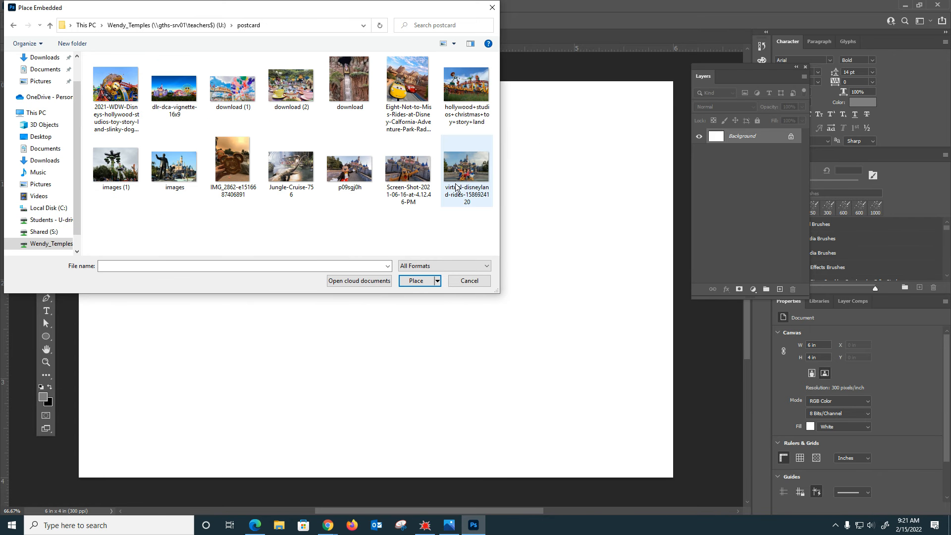
pyautogui.click(466, 163)
pyautogui.doubleClick(466, 163)
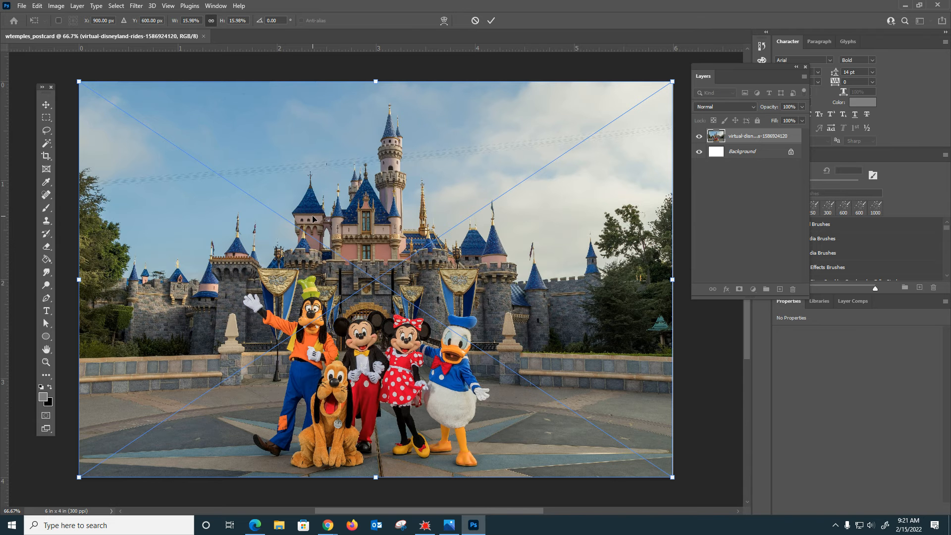
pyautogui.moveTo(672, 479)
pyautogui.mouseDown()
pyautogui.moveTo(396, 308)
pyautogui.moveTo(622, 426)
pyautogui.moveTo(684, 484)
pyautogui.moveTo(678, 473)
pyautogui.mouseUp()
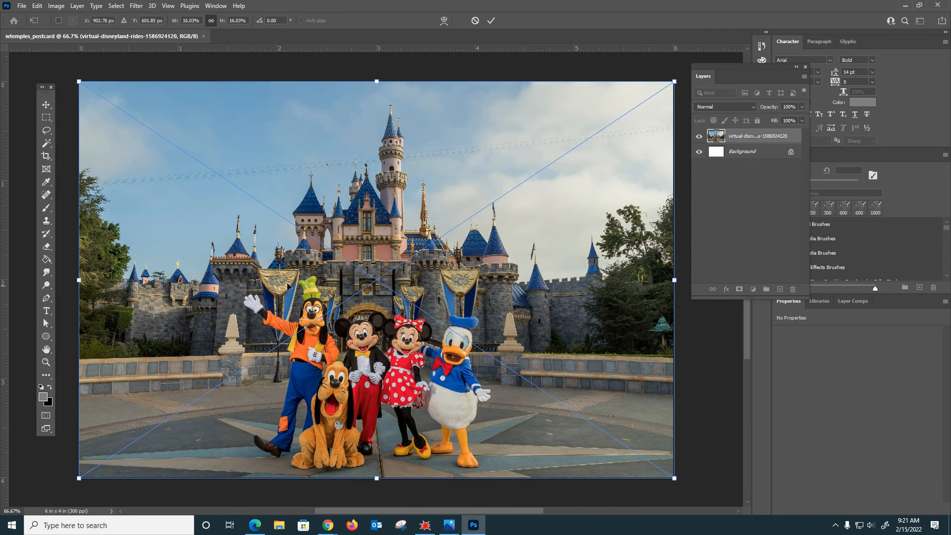
pyautogui.press('Return')
# Shift the castle photo slightly with the Move tool to an X position of -0.01 in
pyautogui.press('w')
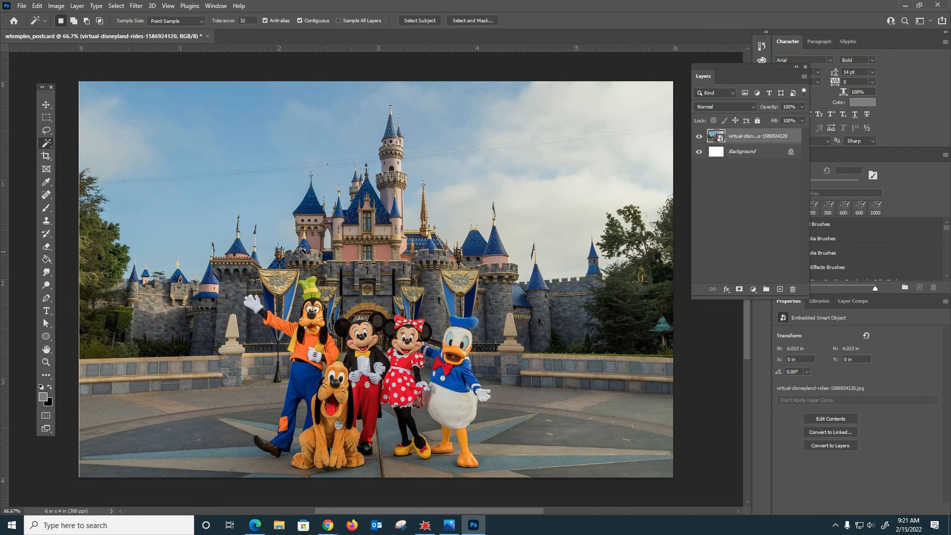
pyautogui.press('v')
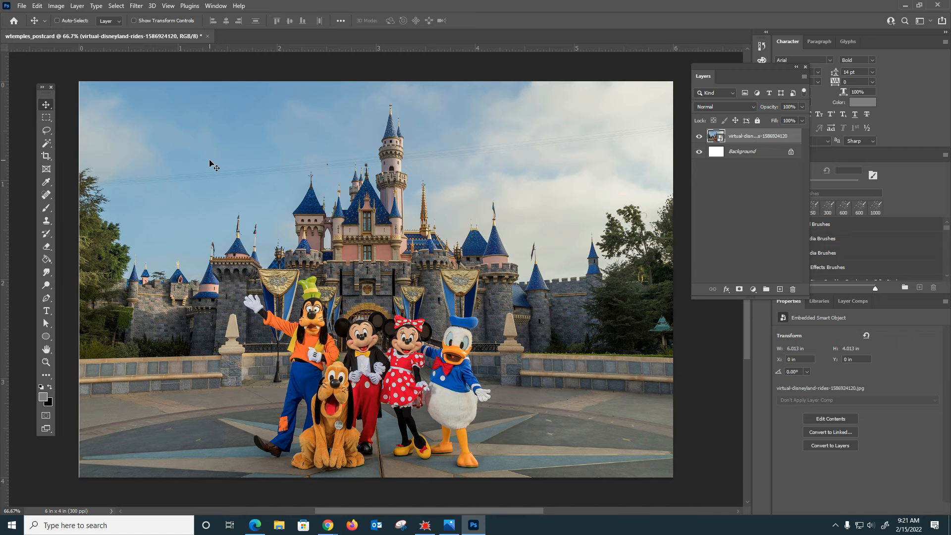
pyautogui.moveTo(208, 161); pyautogui.dragTo(207, 164)
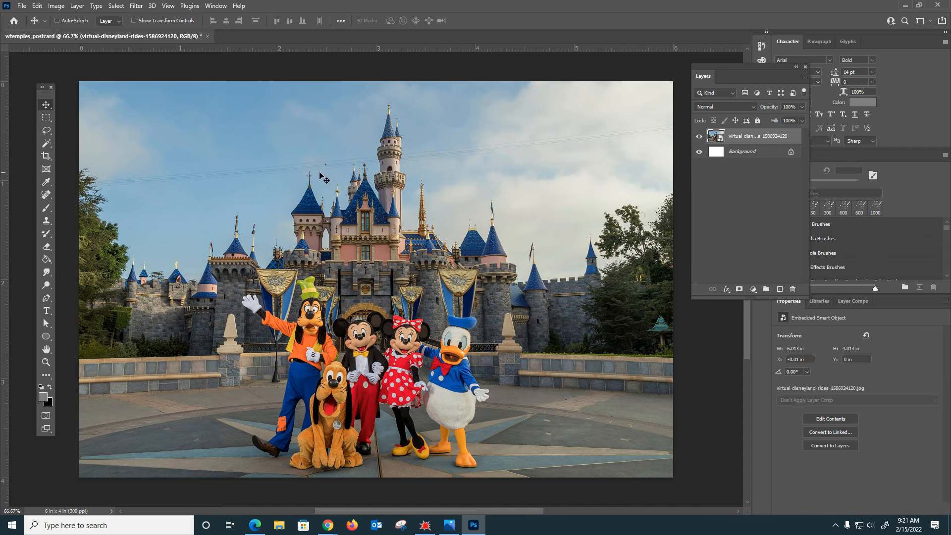
# Activate the Horizontal Type tool and float the Character panel over the workspace, moving the Layers panel out of its way
pyautogui.click(44, 315)
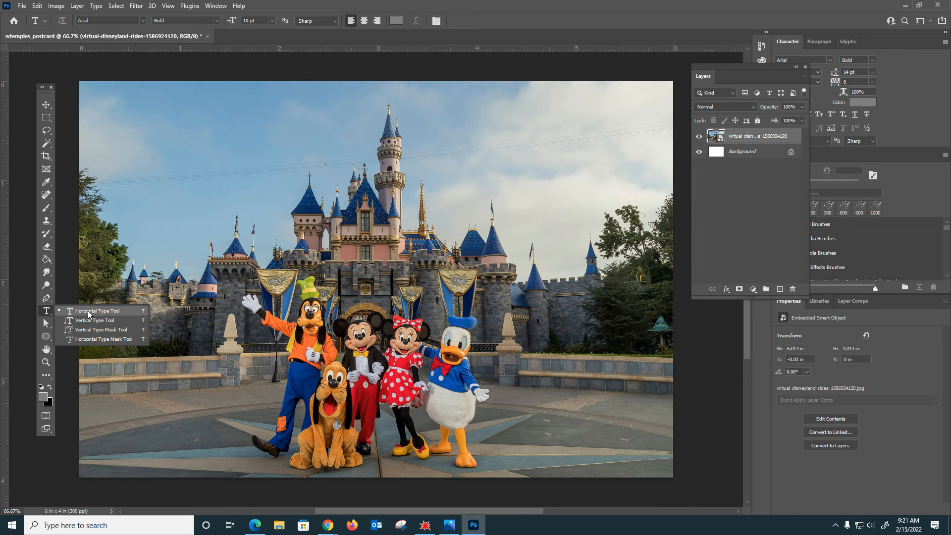
pyautogui.click(89, 313)
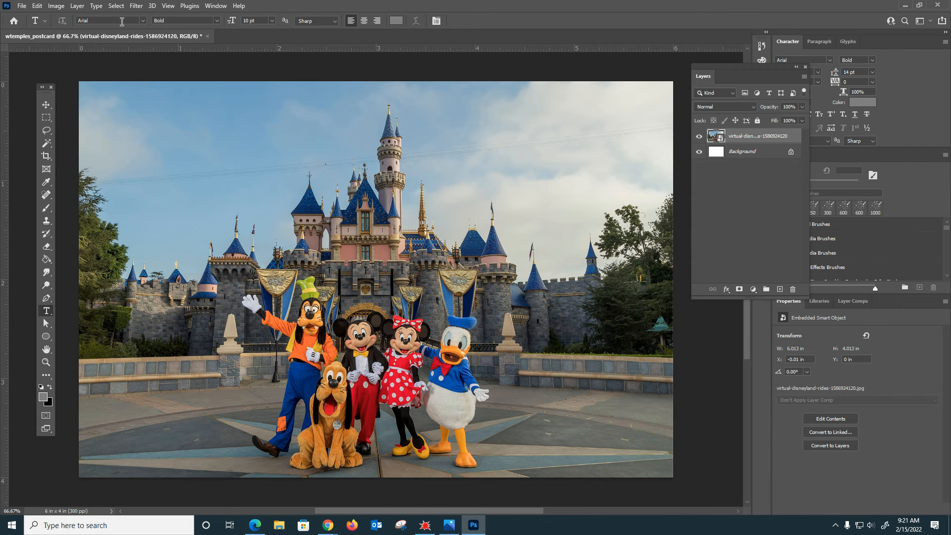
pyautogui.click(222, 9)
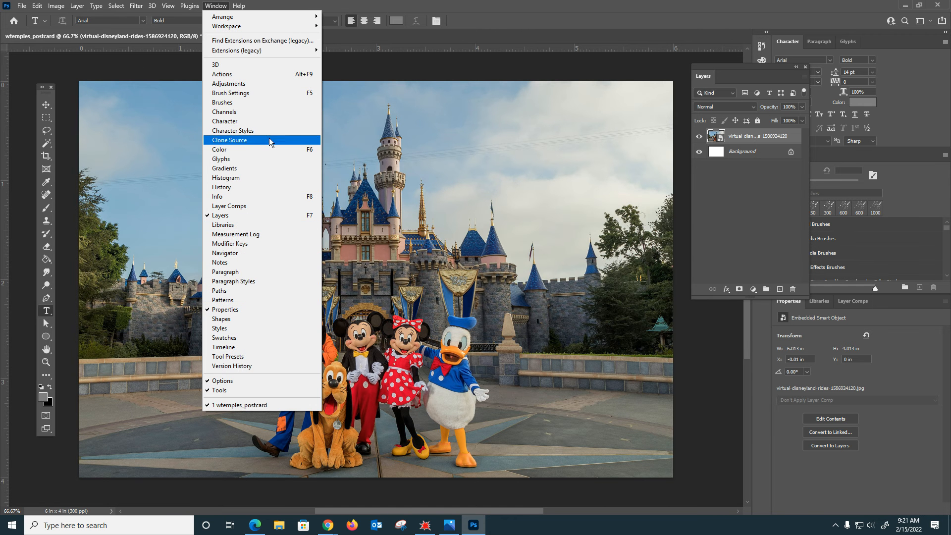
pyautogui.click(233, 121)
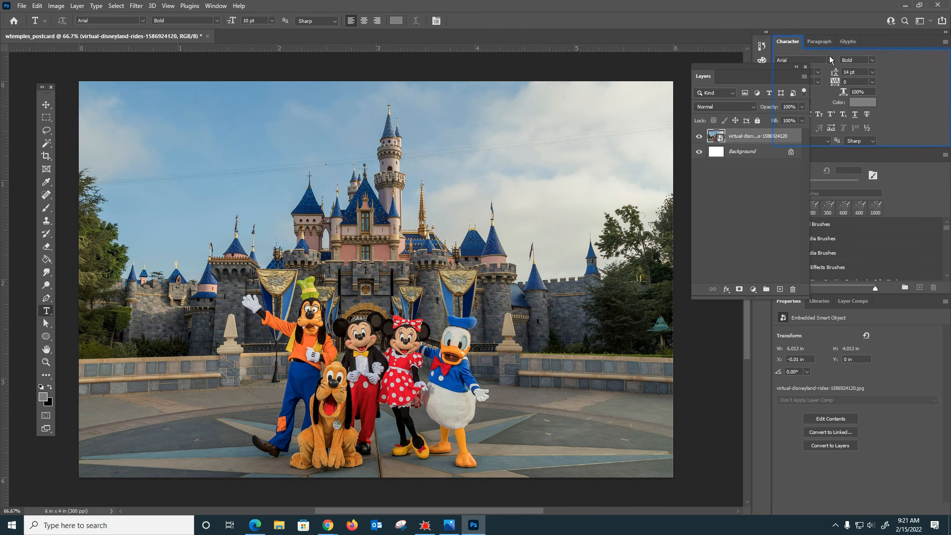
pyautogui.moveTo(771, 68)
pyautogui.mouseDown()
pyautogui.moveTo(750, 153)
pyautogui.moveTo(822, 230)
pyautogui.moveTo(864, 194)
pyautogui.mouseUp()
pyautogui.moveTo(789, 42); pyautogui.dragTo(577, 43)
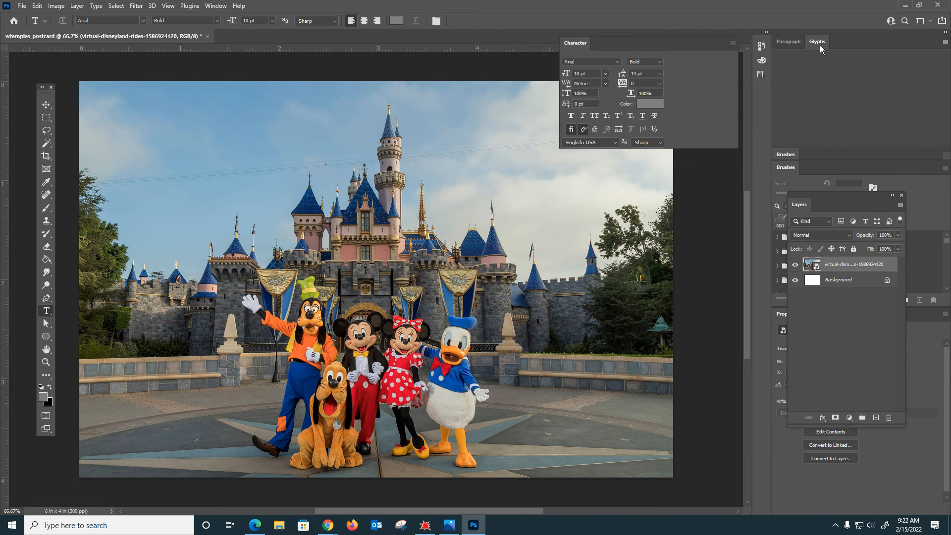
# Close the docked Paragraph and Glyphs, Brushes, and Properties panel groups to free up the workspace
pyautogui.click(945, 42)
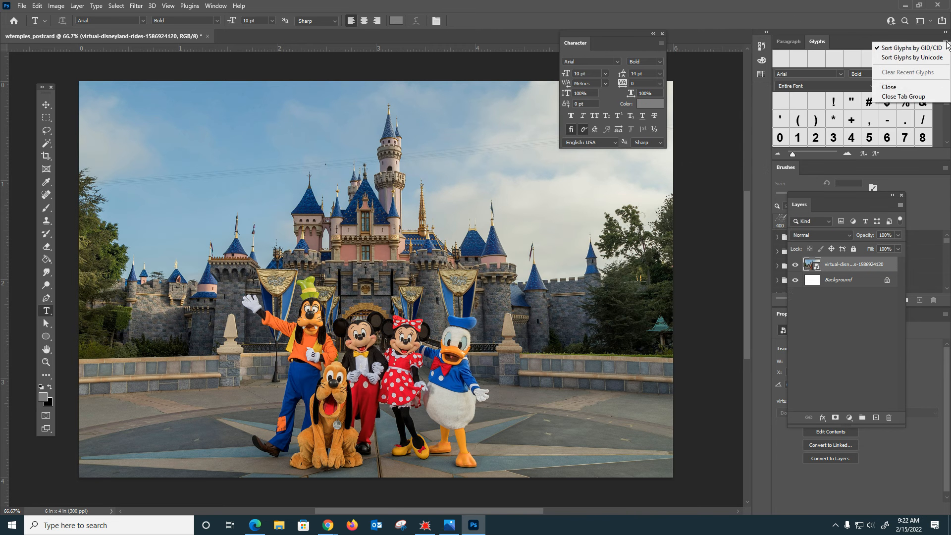
pyautogui.click(905, 88)
pyautogui.click(945, 42)
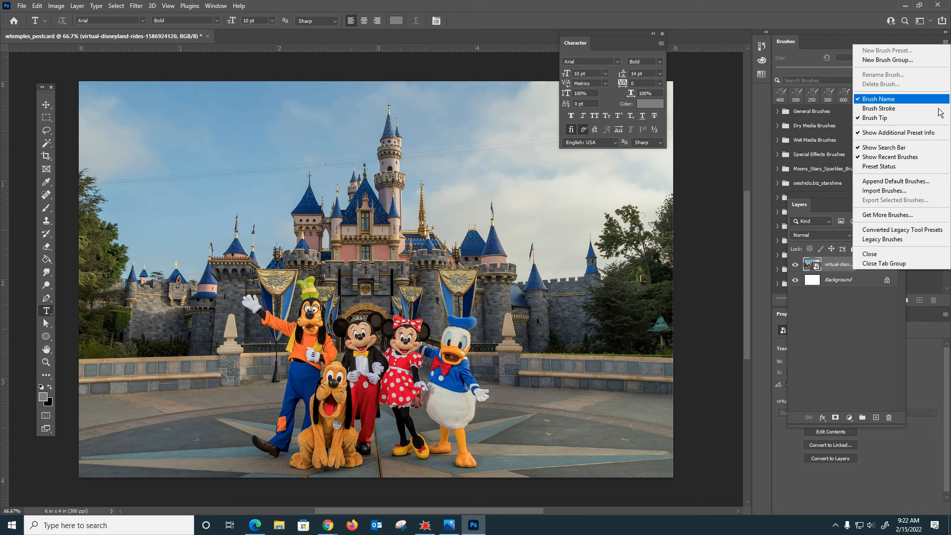
pyautogui.click(884, 263)
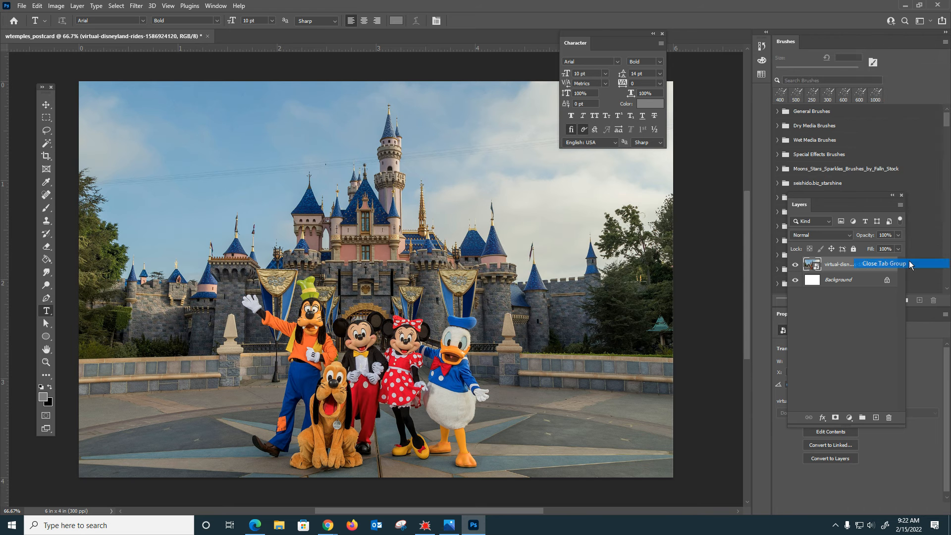
pyautogui.click(946, 41)
pyautogui.click(917, 55)
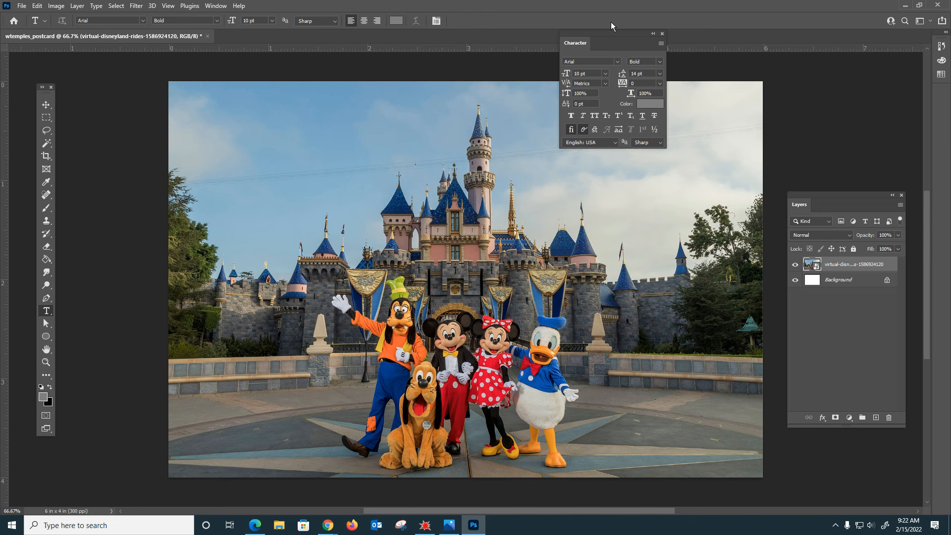
# Move the floating Character panel directly above the Layers panel, clear of the postcard image
pyautogui.moveTo(617, 33); pyautogui.dragTo(848, 61)
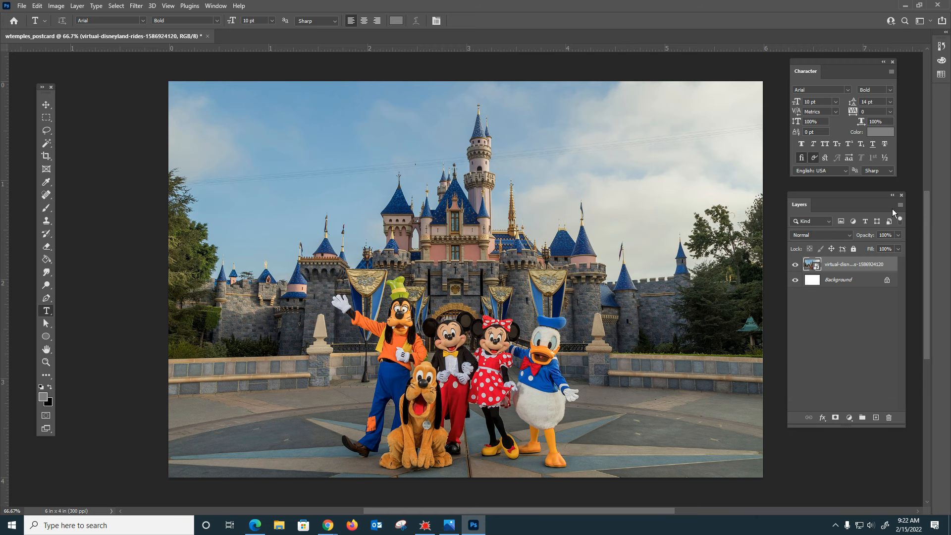
pyautogui.click(215, 5)
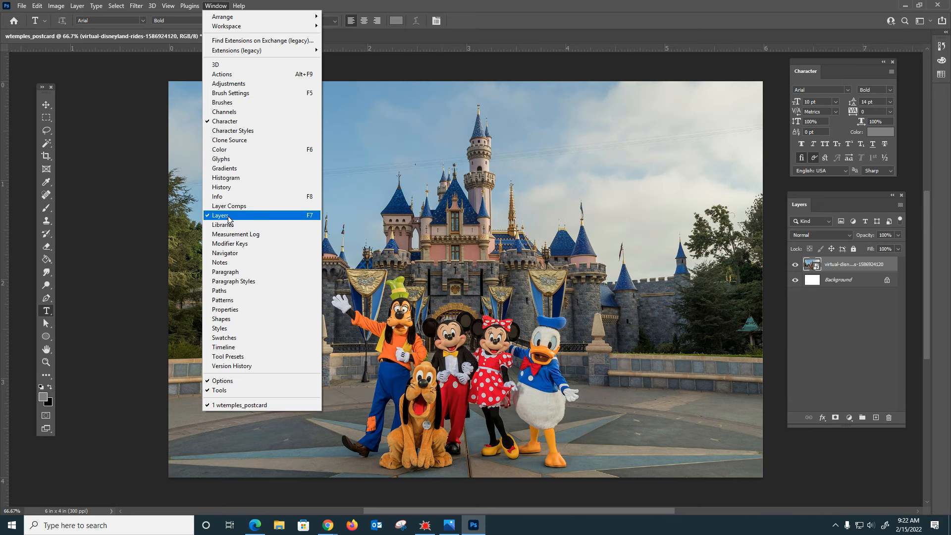
pyautogui.click(829, 193)
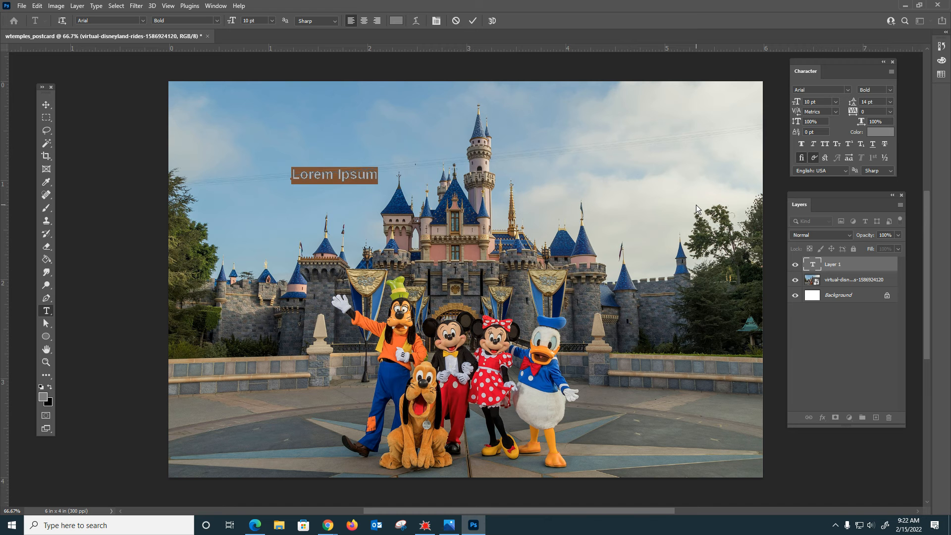
# Add the text "Disneyland" in the sky beside the castle and set its font to Archivo Black
pyautogui.write('Disneyland')
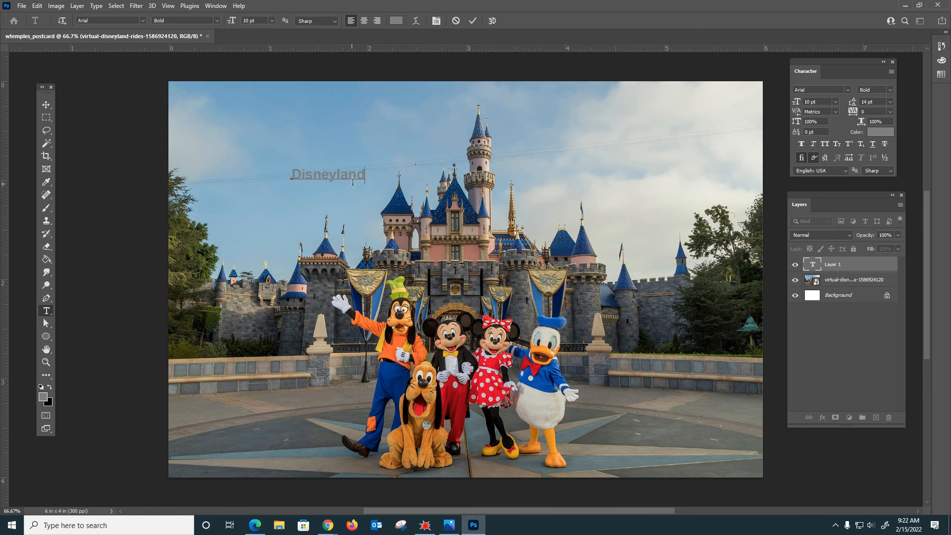
pyautogui.moveTo(366, 174); pyautogui.dragTo(217, 174)
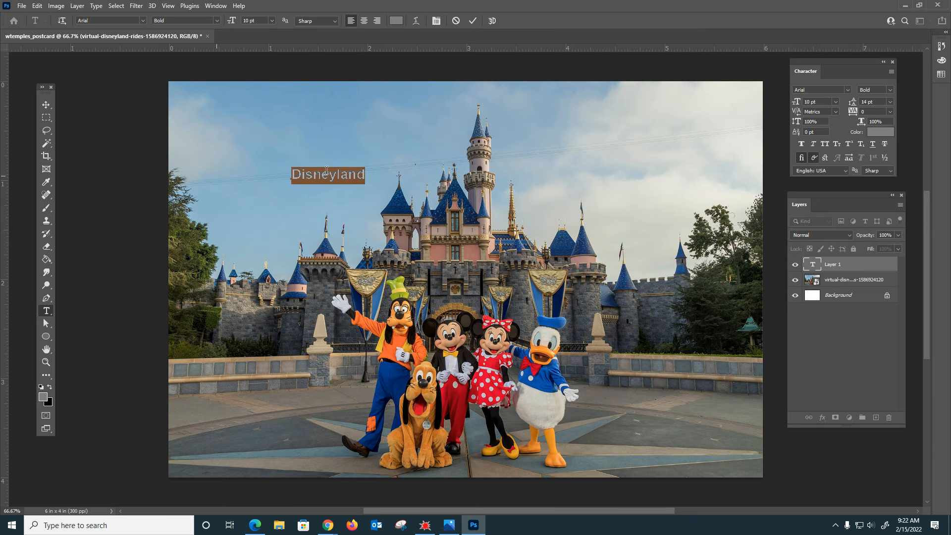
pyautogui.click(848, 90)
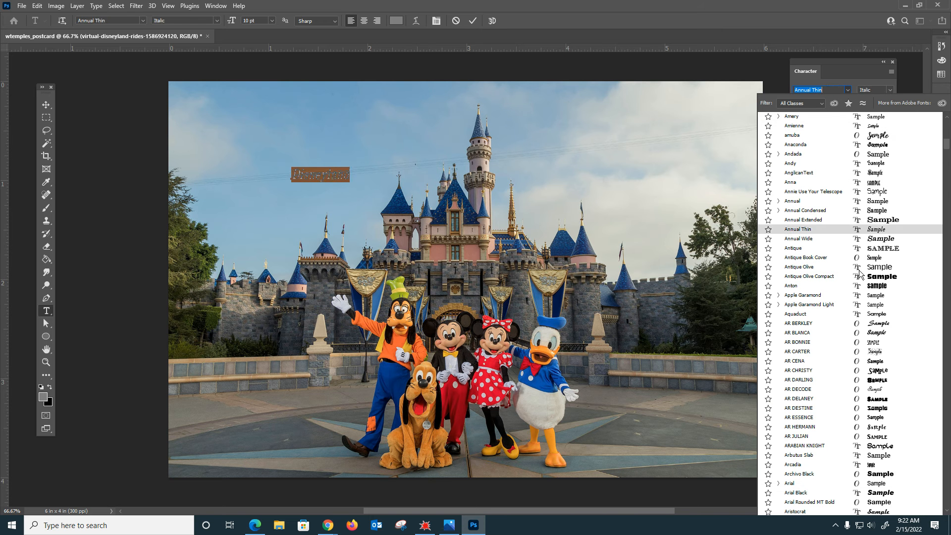
pyautogui.scroll(-1, 891, 278)
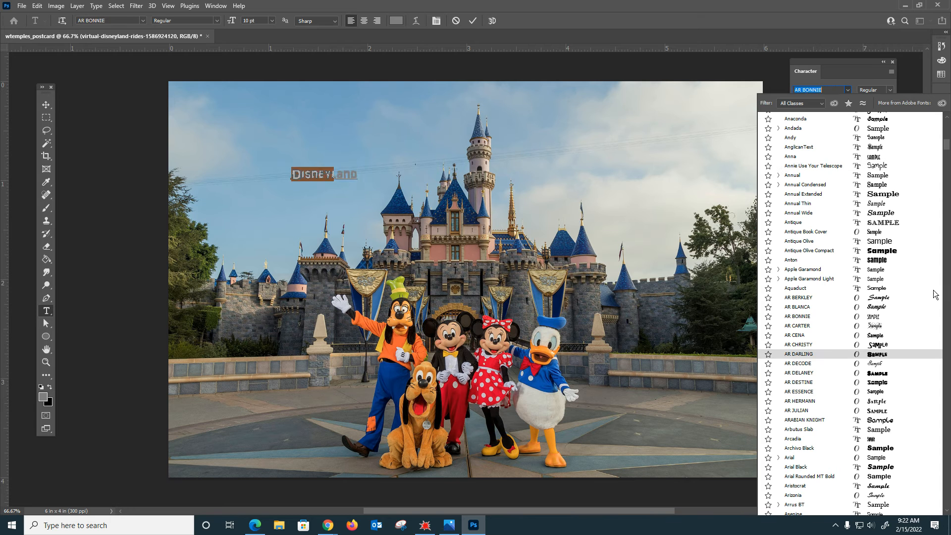
pyautogui.scroll(-3, 891, 368)
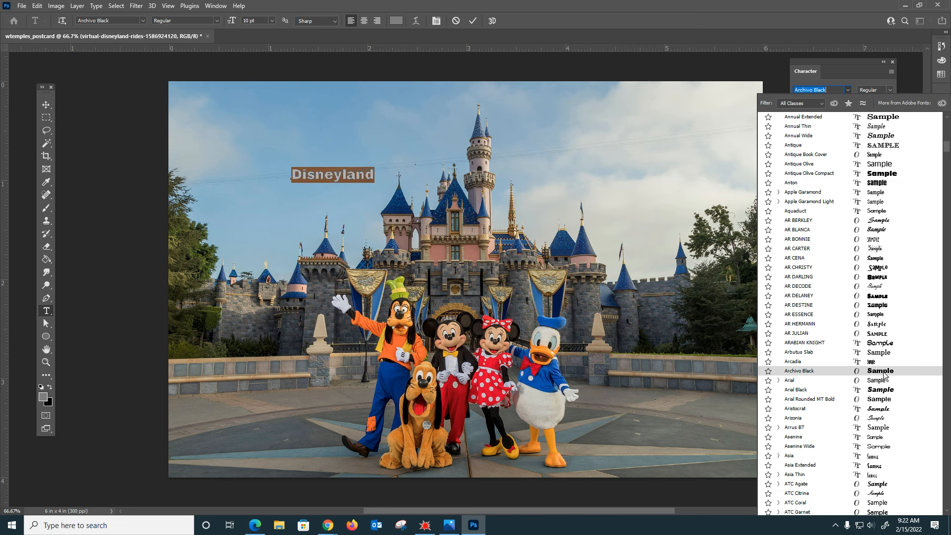
pyautogui.click(884, 372)
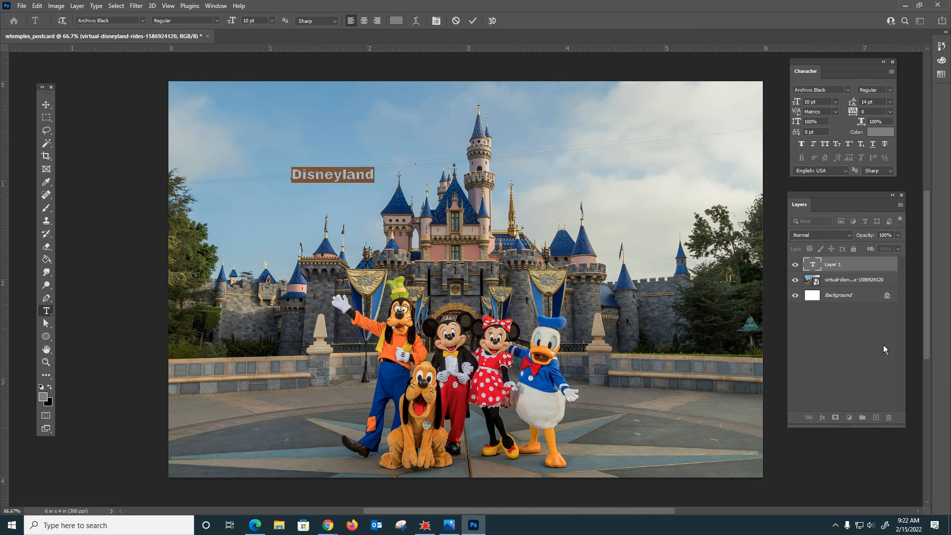
# Set the "Disneyland" text's leading to 72 pt and move the text sideways toward the castle towers
pyautogui.click(890, 102)
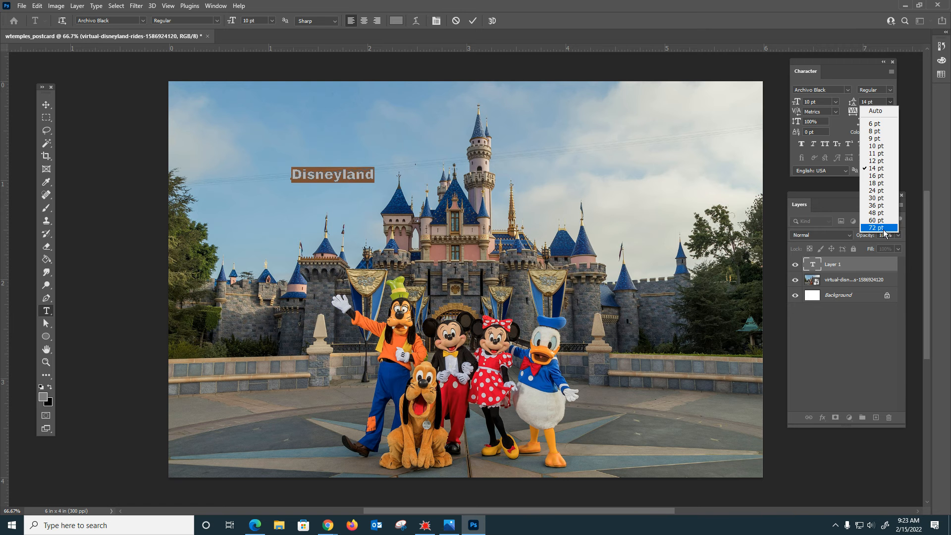
pyautogui.click(877, 227)
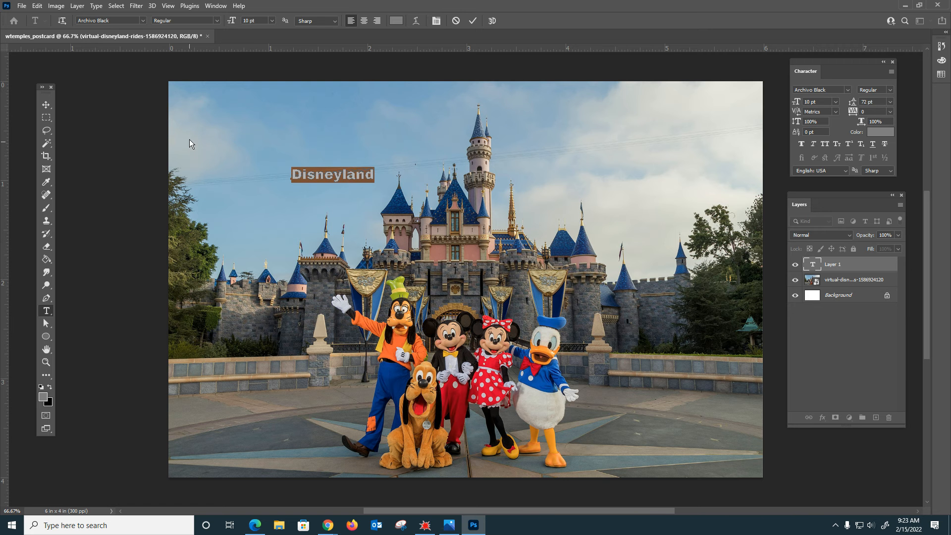
pyautogui.click(890, 102)
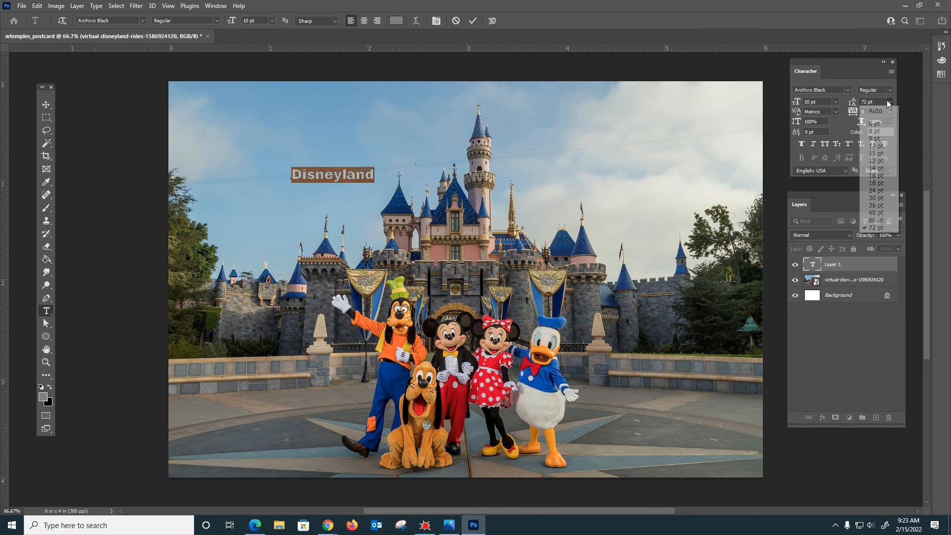
pyautogui.click(872, 227)
pyautogui.click(46, 103)
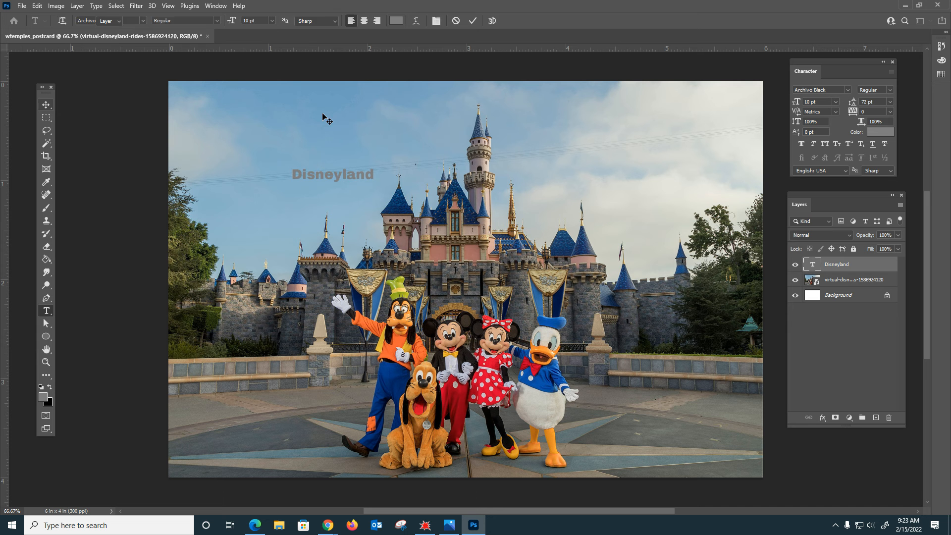
pyautogui.moveTo(335, 179); pyautogui.dragTo(394, 177)
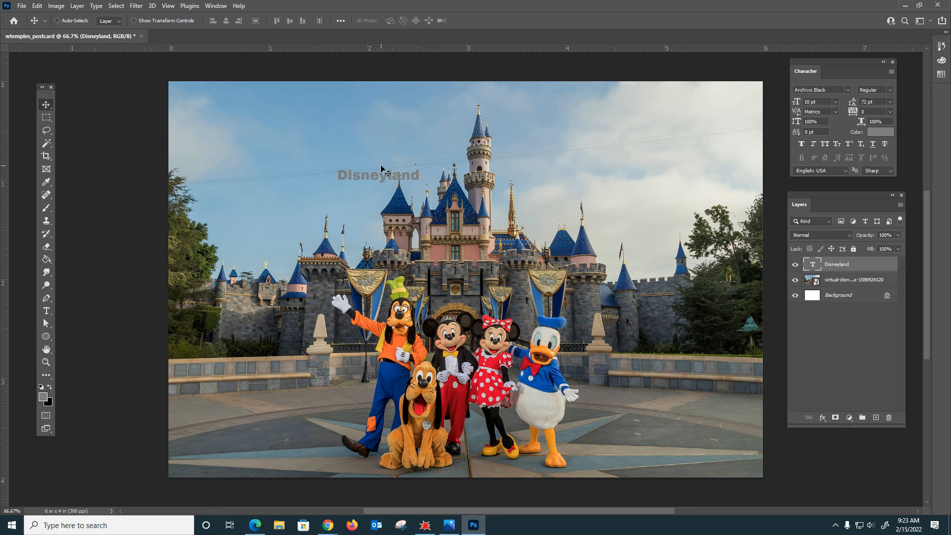
# Set the "Disneyland" text's font size to 72 pt and its leading to 10 pt
pyautogui.click(45, 311)
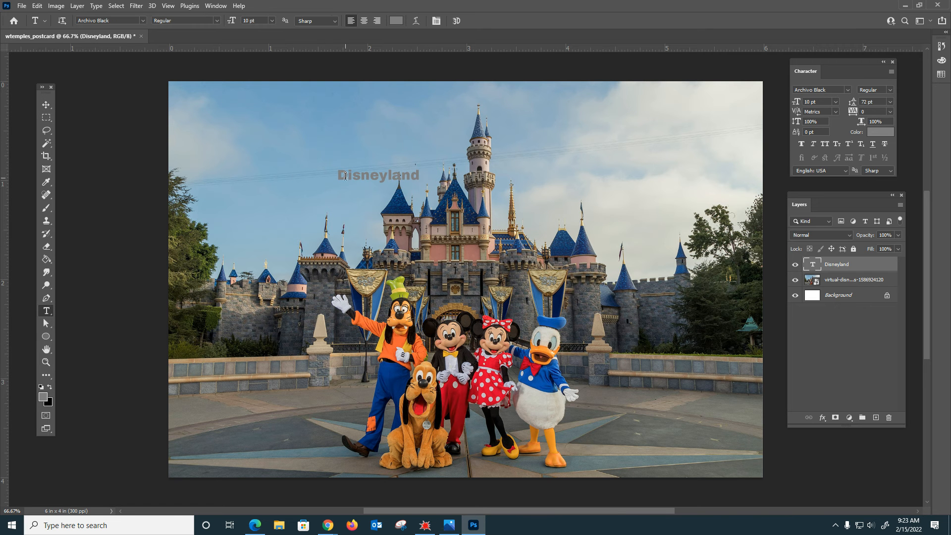
pyautogui.doubleClick(342, 176)
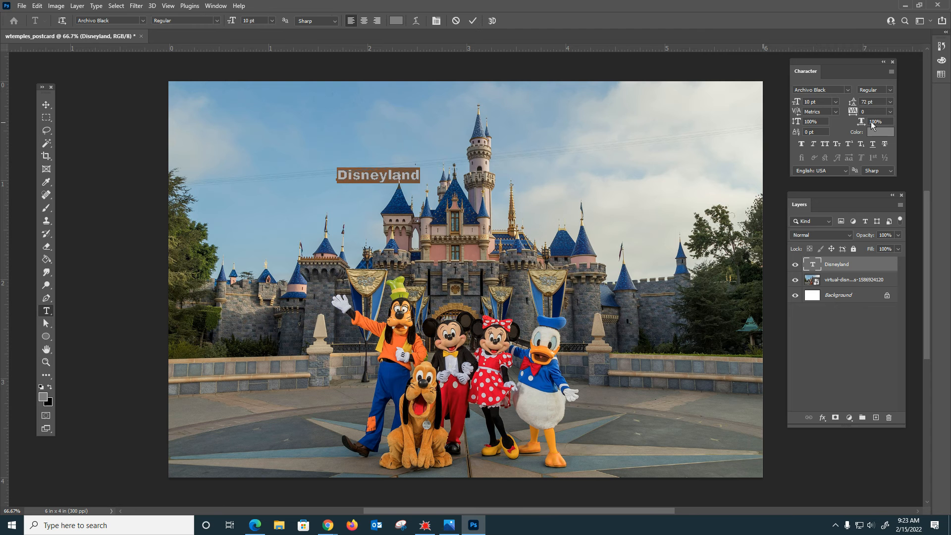
pyautogui.click(835, 103)
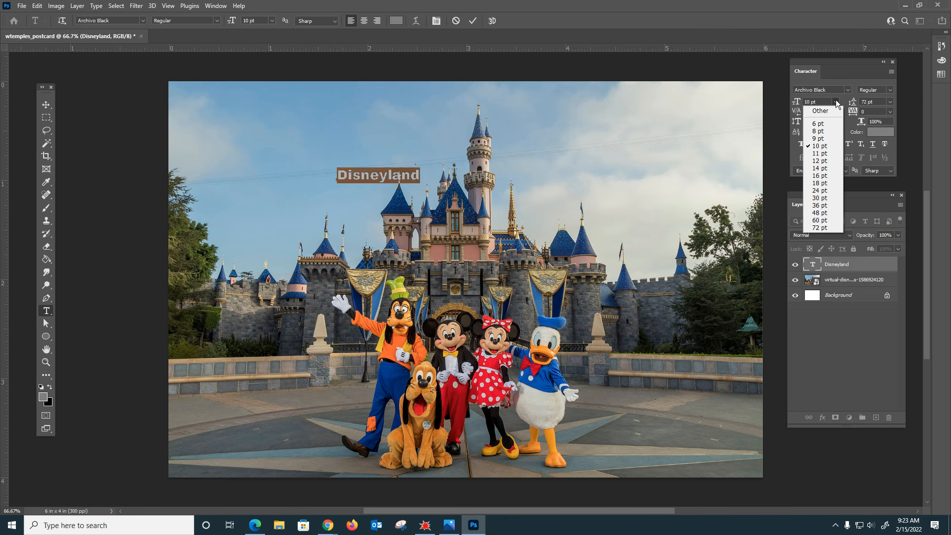
pyautogui.click(820, 228)
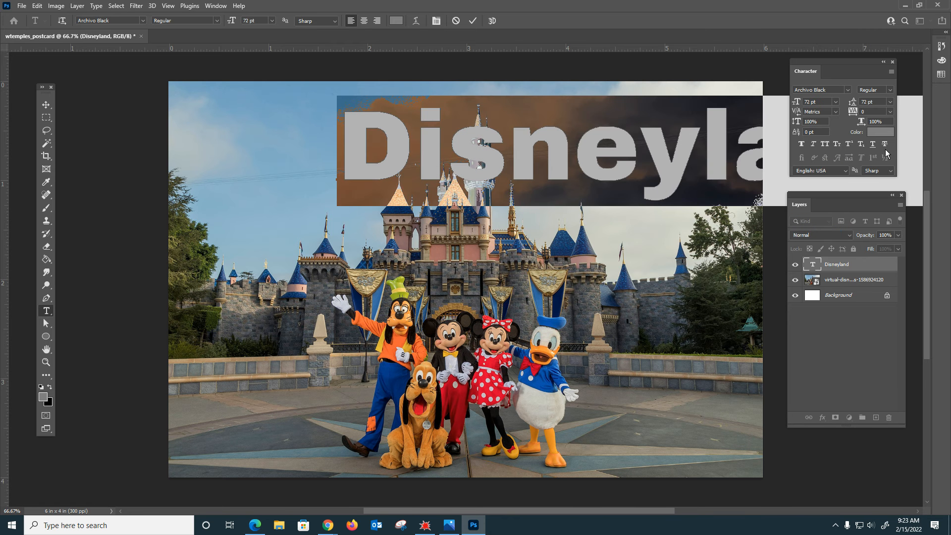
pyautogui.click(890, 102)
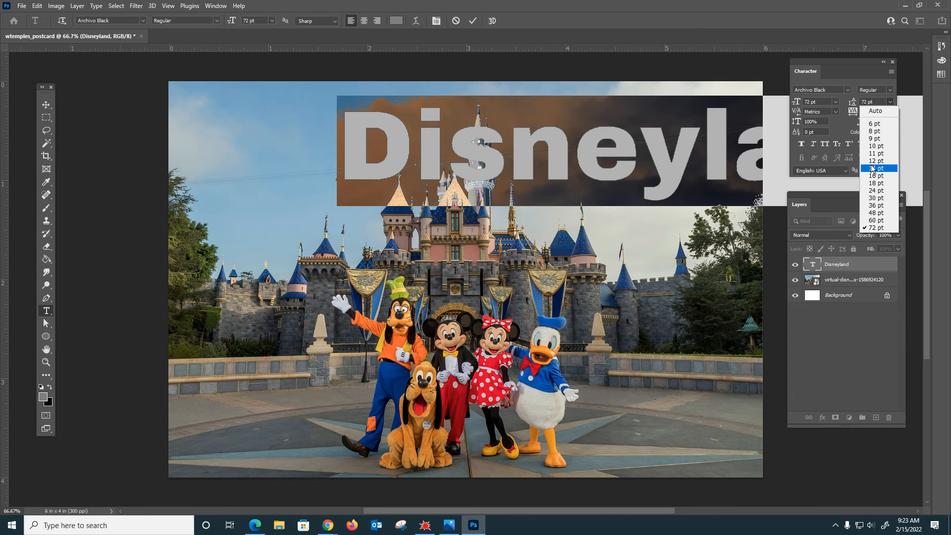
pyautogui.click(876, 146)
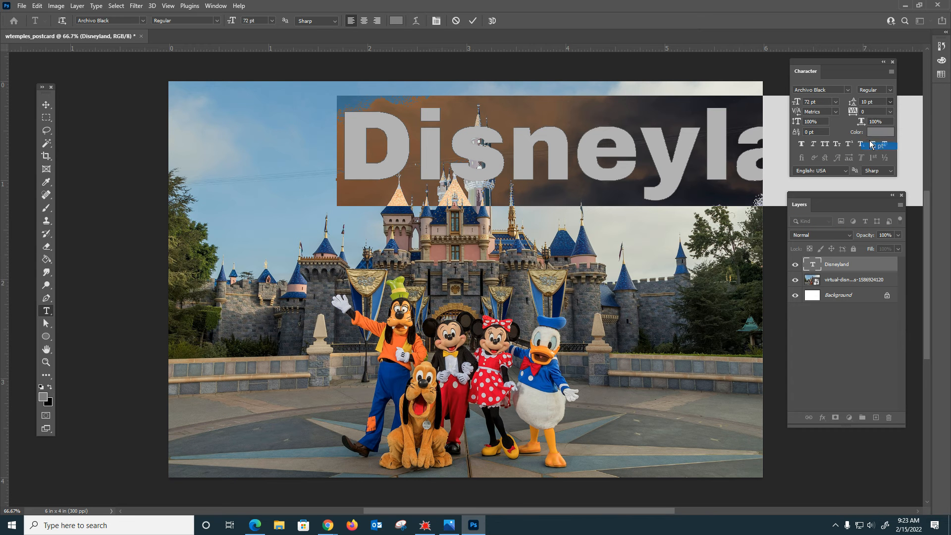
# Try font sizes of 60, 36 and 48 pt on the "Disneyland" text
pyautogui.click(837, 102)
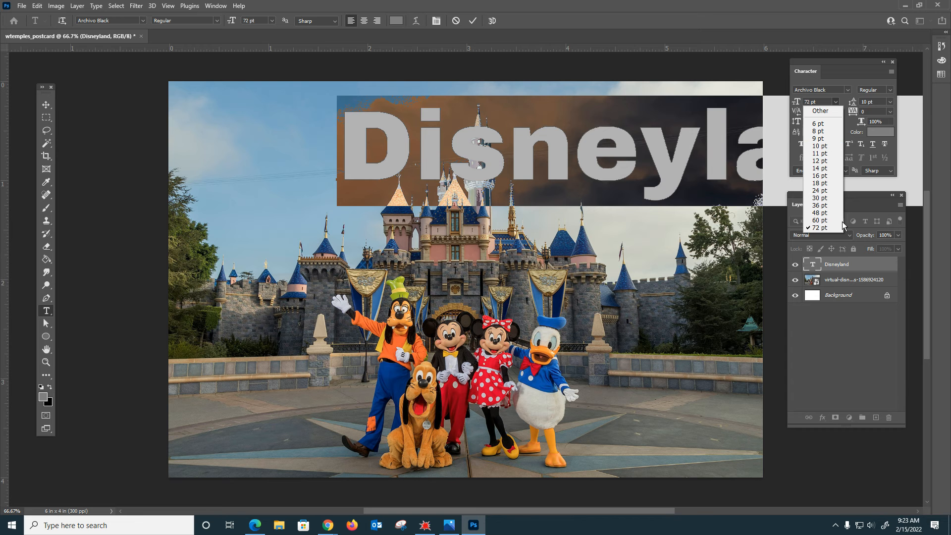
pyautogui.click(826, 221)
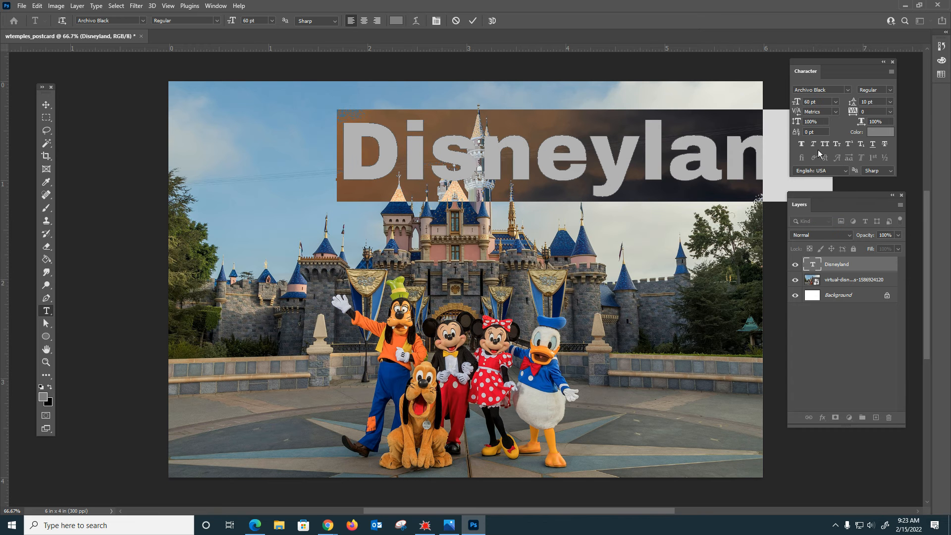
pyautogui.click(836, 102)
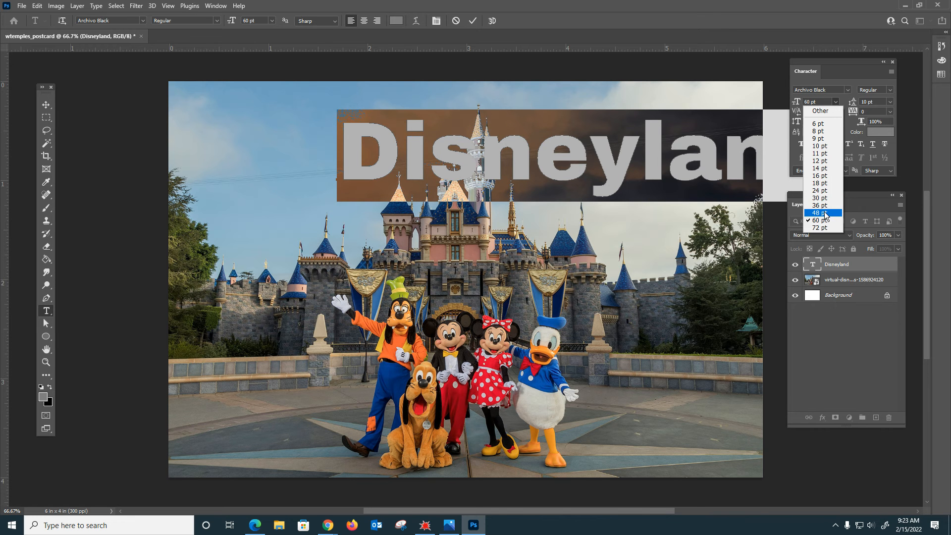
pyautogui.click(820, 206)
pyautogui.click(836, 102)
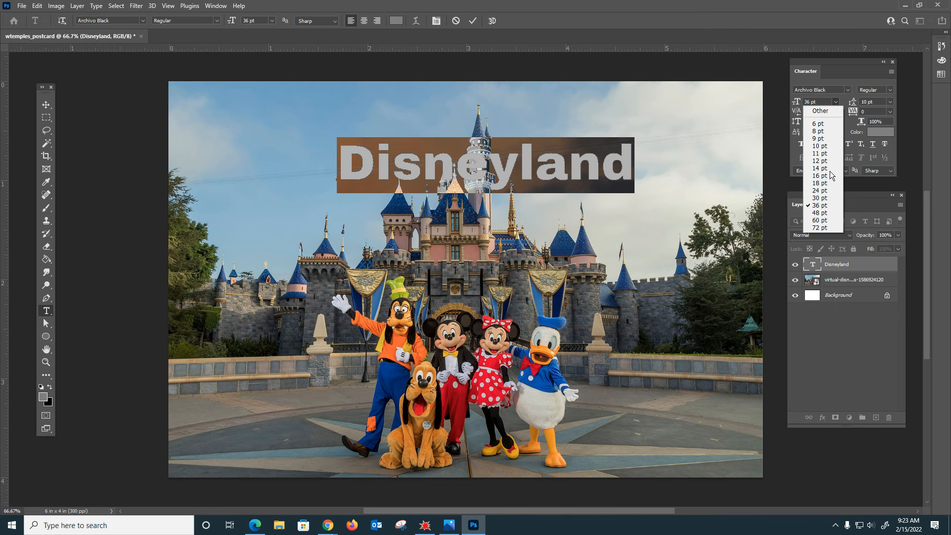
pyautogui.click(823, 213)
# Set the "Disneyland" text to 55 pt and move it left so the whole word fits across the castle's sky
pyautogui.moveTo(824, 101); pyautogui.dragTo(762, 105)
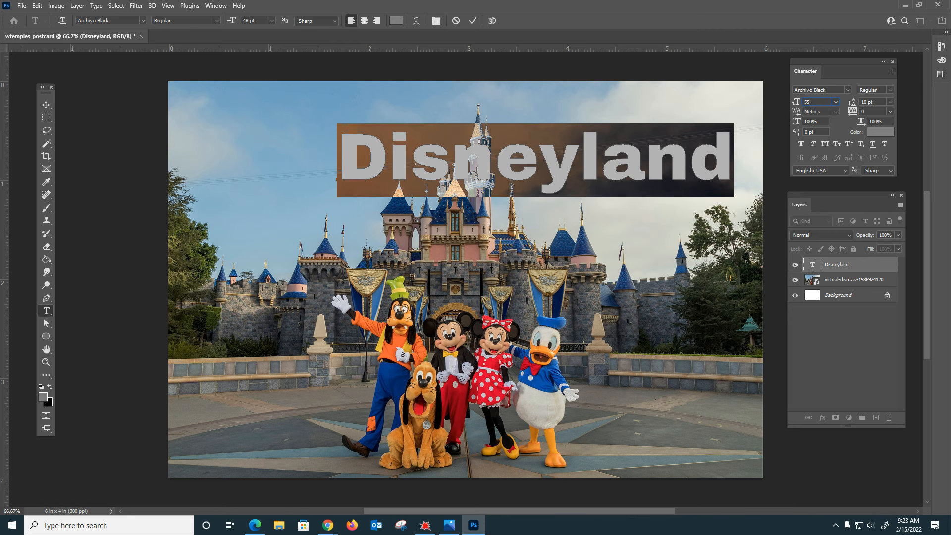
pyautogui.write('55')
pyautogui.press('Return')
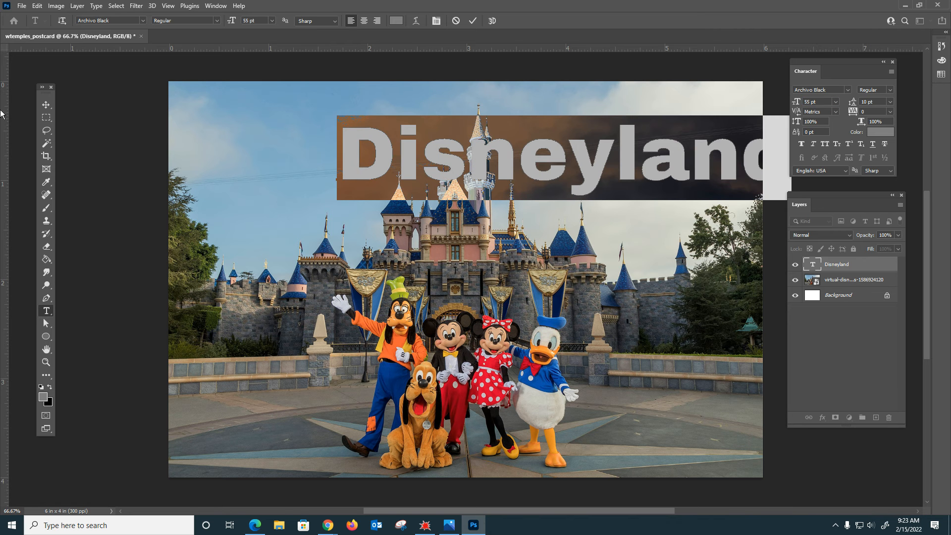
pyautogui.click(45, 105)
pyautogui.moveTo(543, 160); pyautogui.dragTo(424, 179)
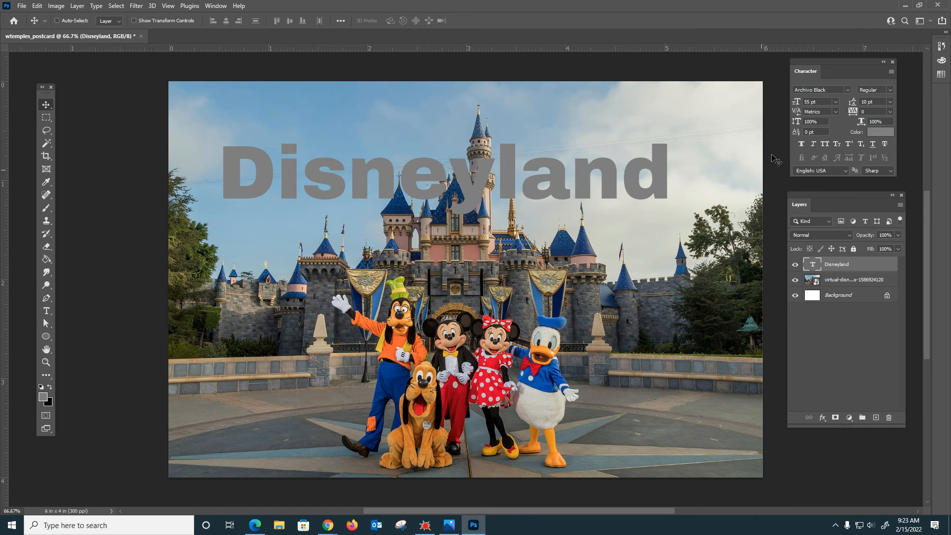
# Set the "Disneyland" text's font size to 60 pt and nudge it slightly left and up to centre it
pyautogui.click(836, 103)
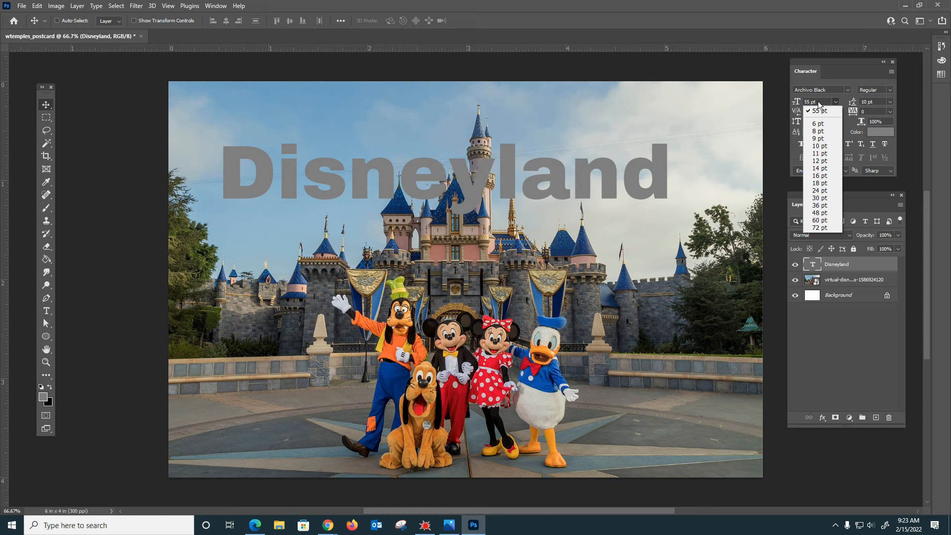
pyautogui.click(826, 220)
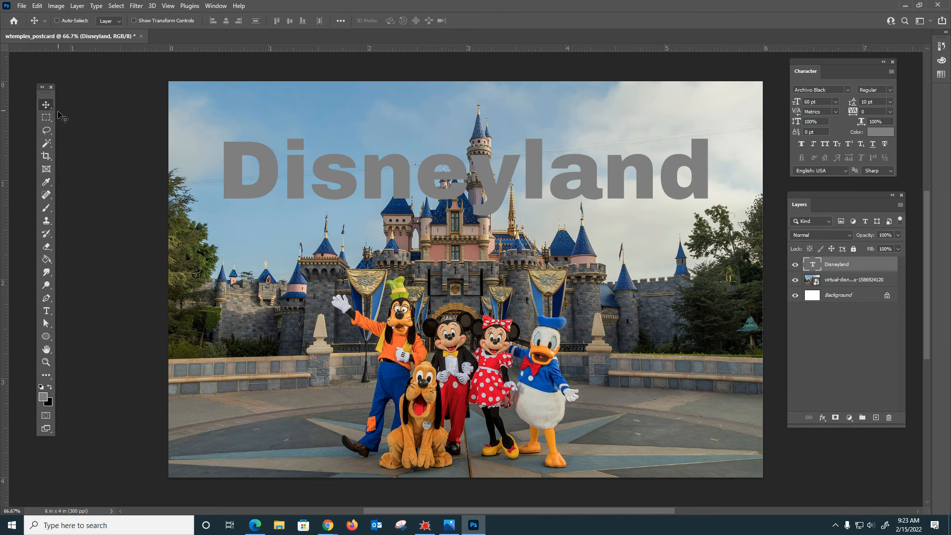
pyautogui.moveTo(561, 187); pyautogui.dragTo(550, 182)
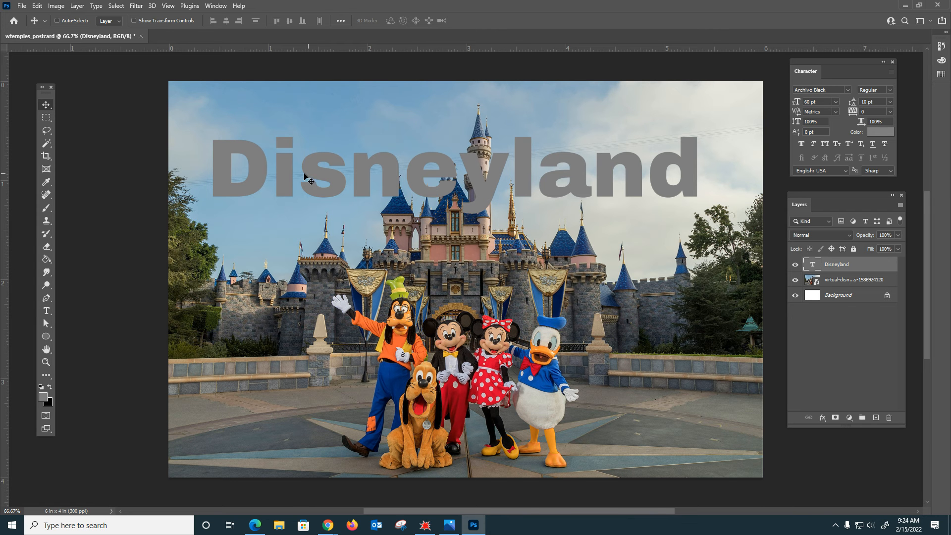
pyautogui.click(47, 311)
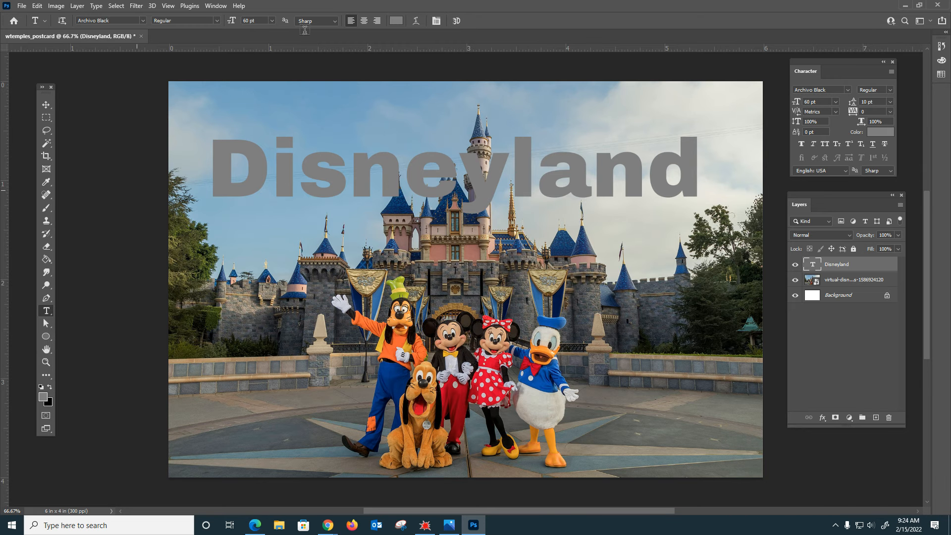
pyautogui.click(397, 21)
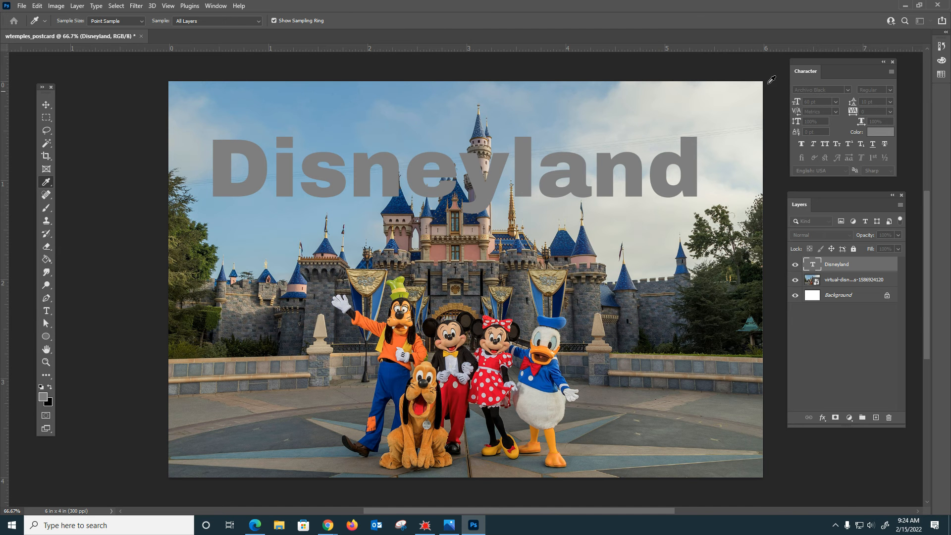
pyautogui.moveTo(895, 121); pyautogui.dragTo(512, 254)
pyautogui.click(613, 289)
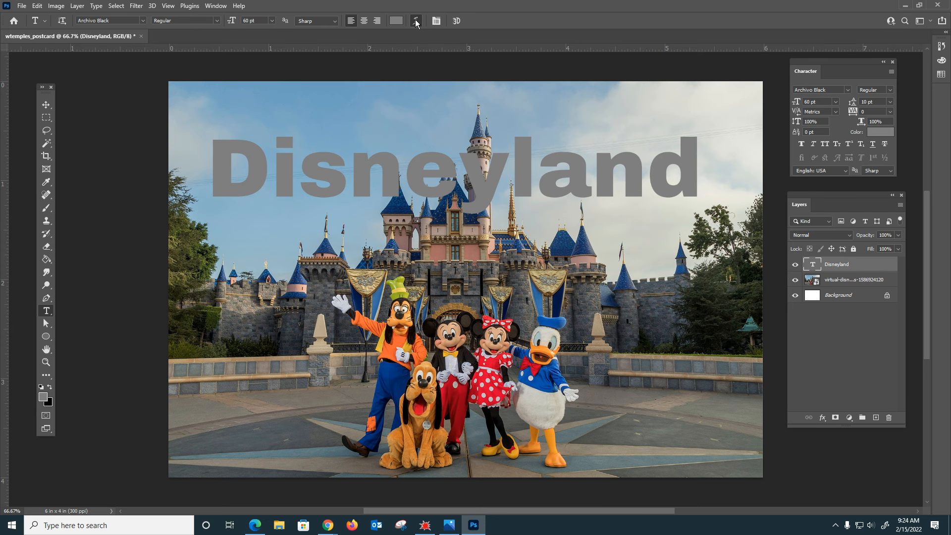
# Try a horizontal Arc warp with a +30% bend and 0% horizontal distortion on the "Disneyland" text
pyautogui.click(416, 21)
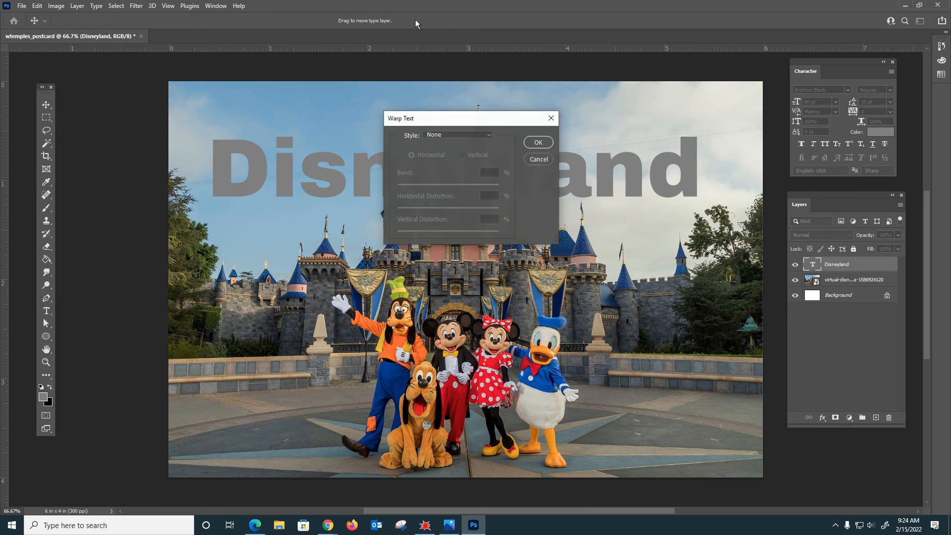
pyautogui.moveTo(488, 118); pyautogui.dragTo(602, 254)
pyautogui.click(588, 271)
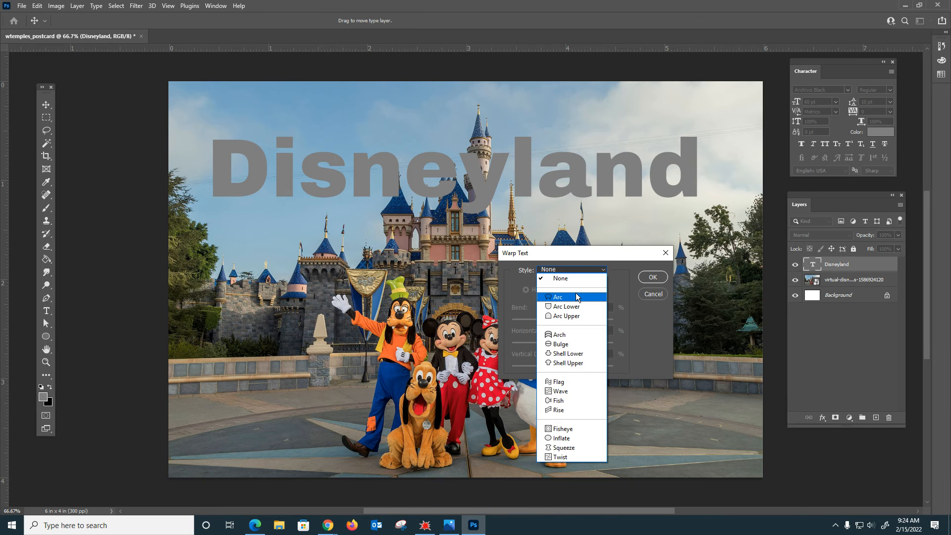
pyautogui.click(569, 300)
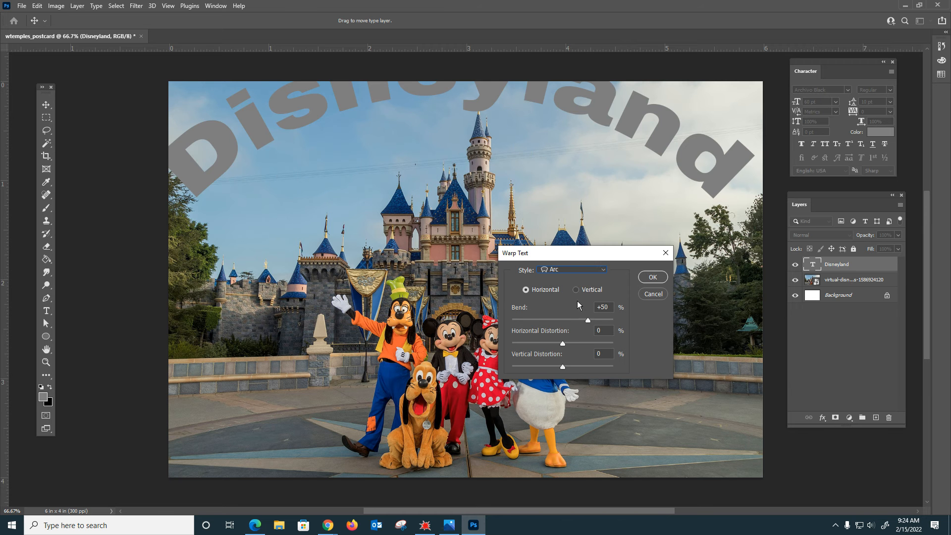
pyautogui.click(574, 320)
pyautogui.moveTo(578, 320); pyautogui.dragTo(570, 344)
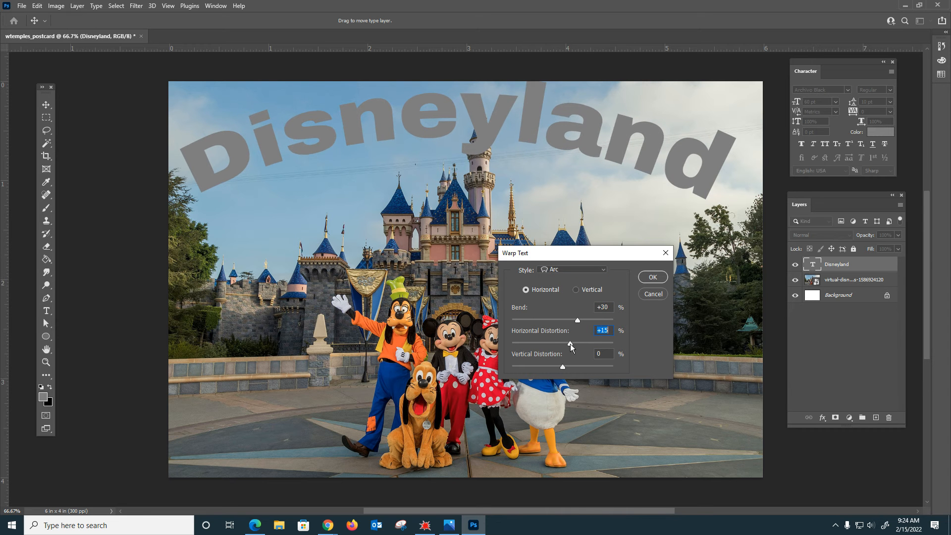
pyautogui.write('0')
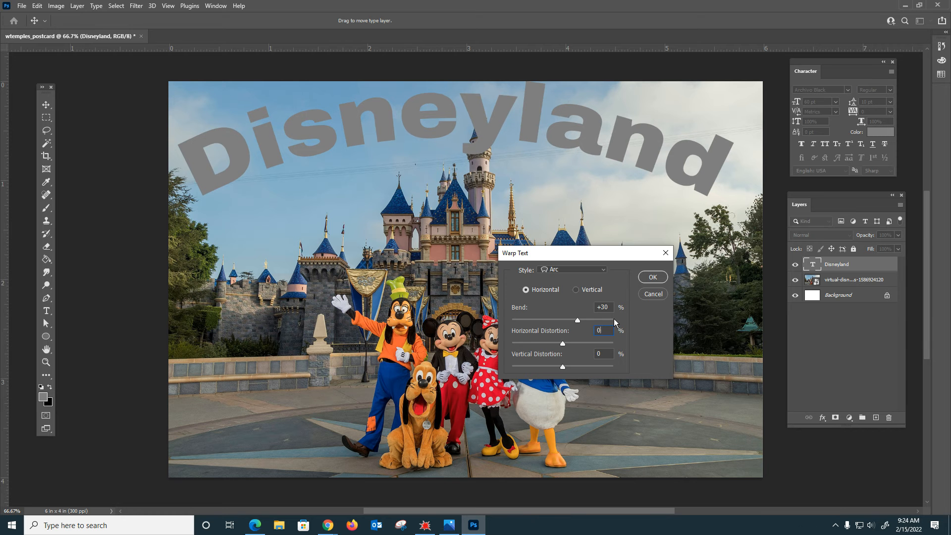
# Try the Arc Lower, Arc Upper, Arch, Rise and Squeeze warp styles on the "Disneyland" text
pyautogui.click(569, 273)
pyautogui.click(572, 270)
pyautogui.click(578, 297)
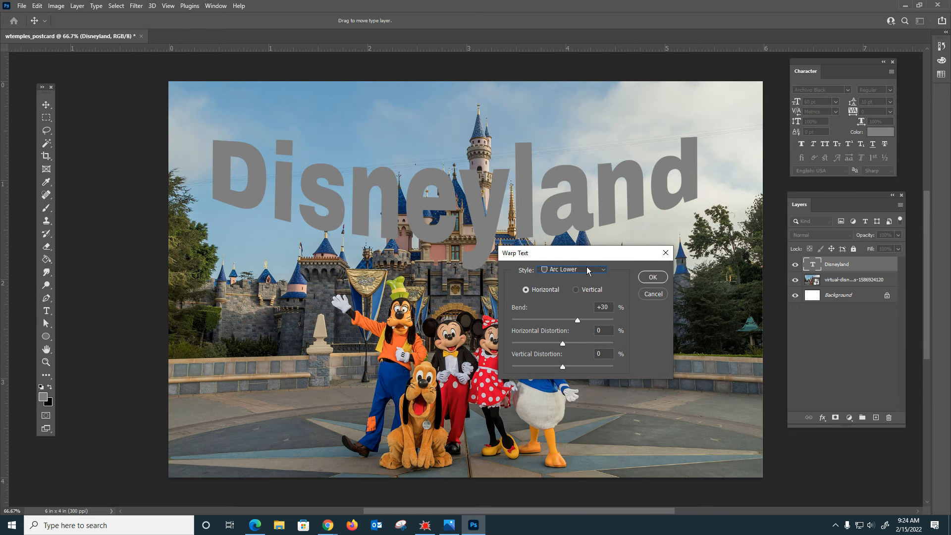
pyautogui.click(587, 271)
pyautogui.click(584, 311)
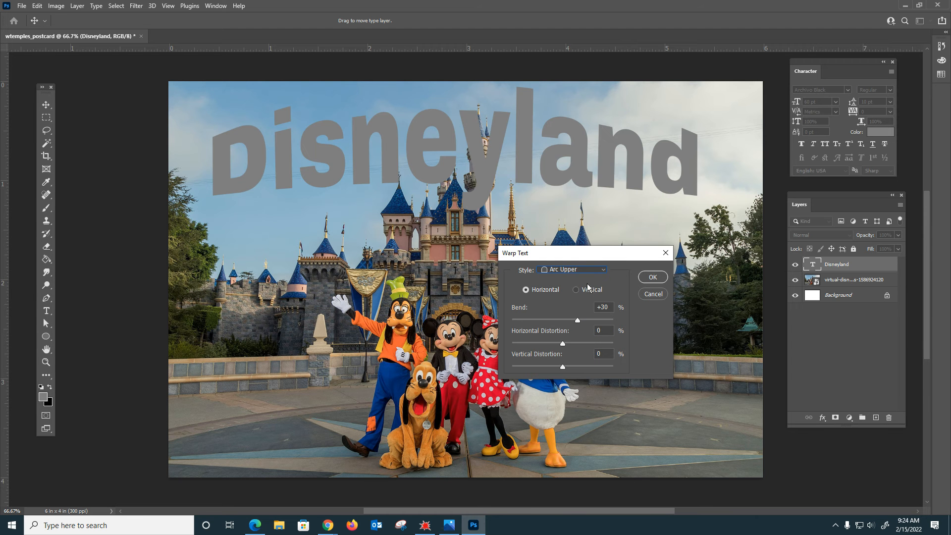
pyautogui.click(589, 272)
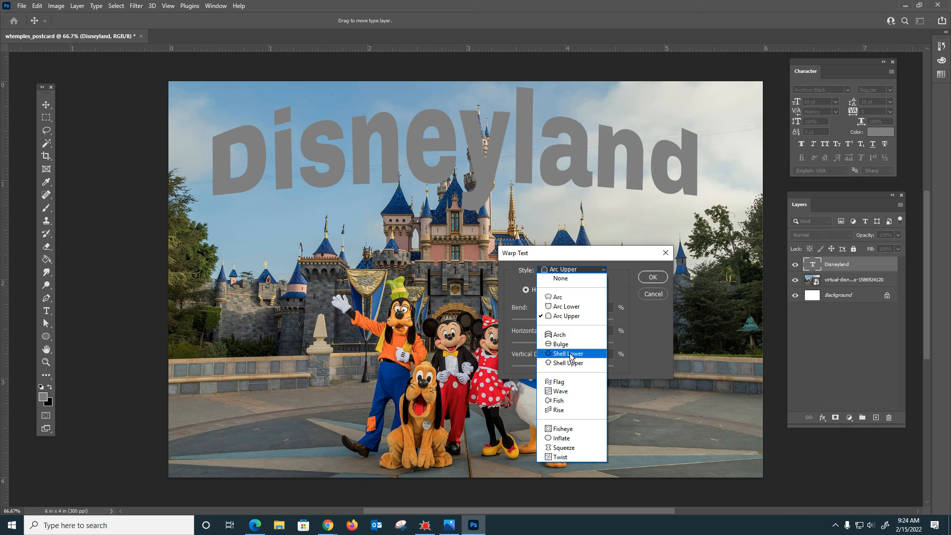
pyautogui.click(575, 332)
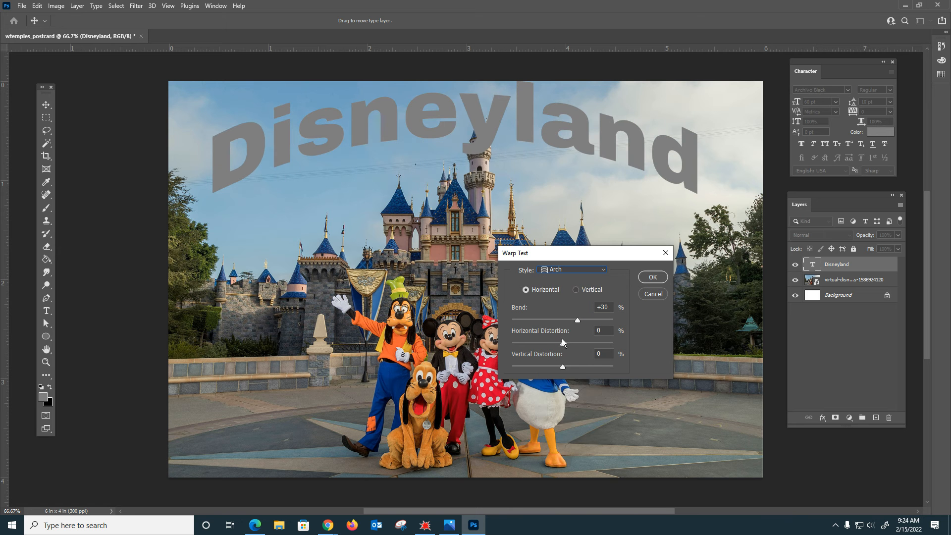
pyautogui.click(580, 272)
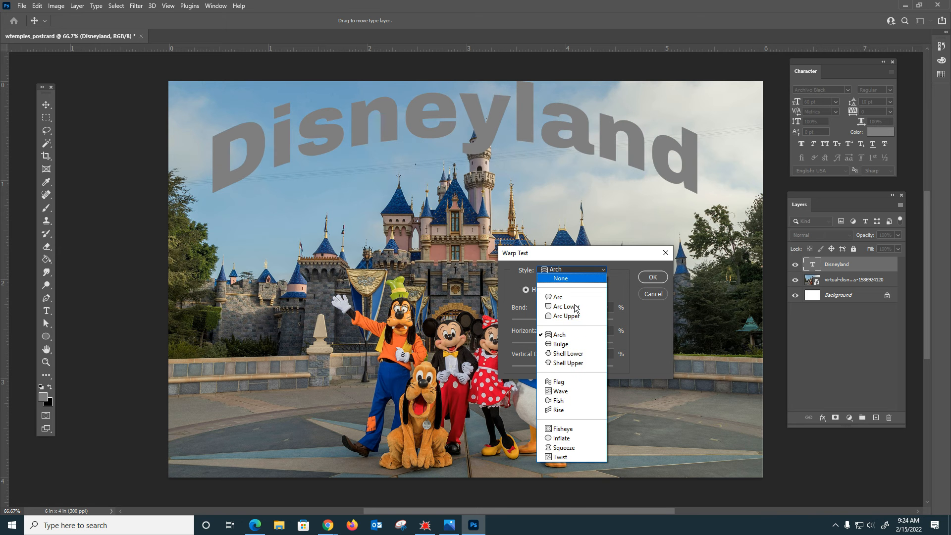
pyautogui.click(569, 410)
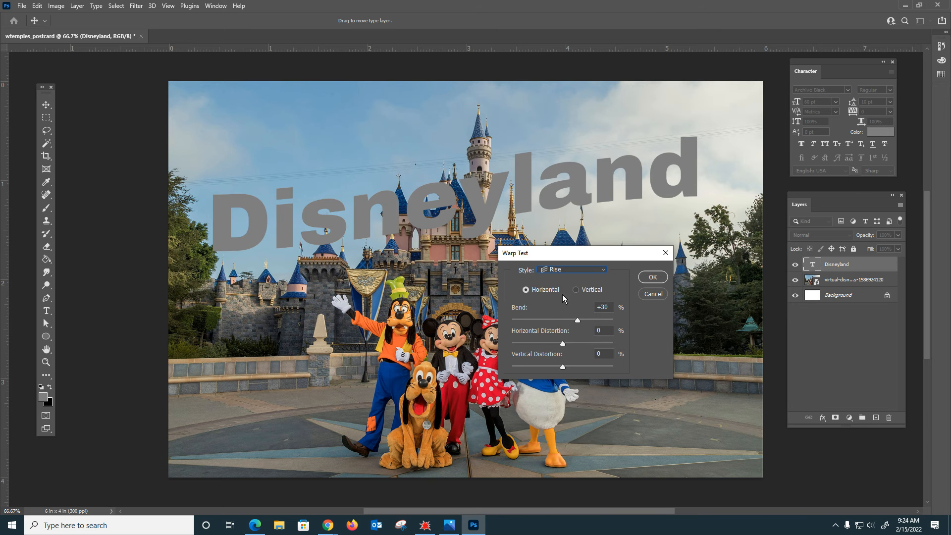
pyautogui.click(569, 270)
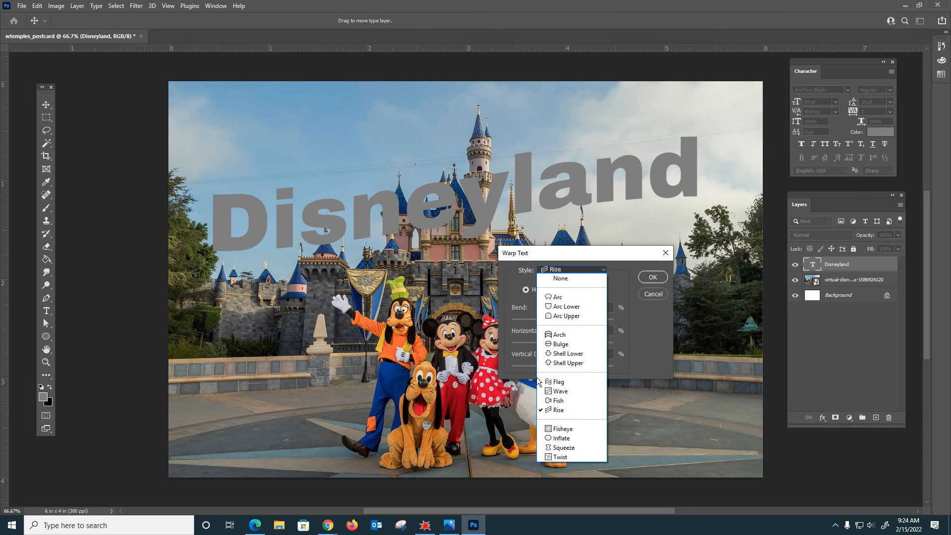
pyautogui.click(563, 447)
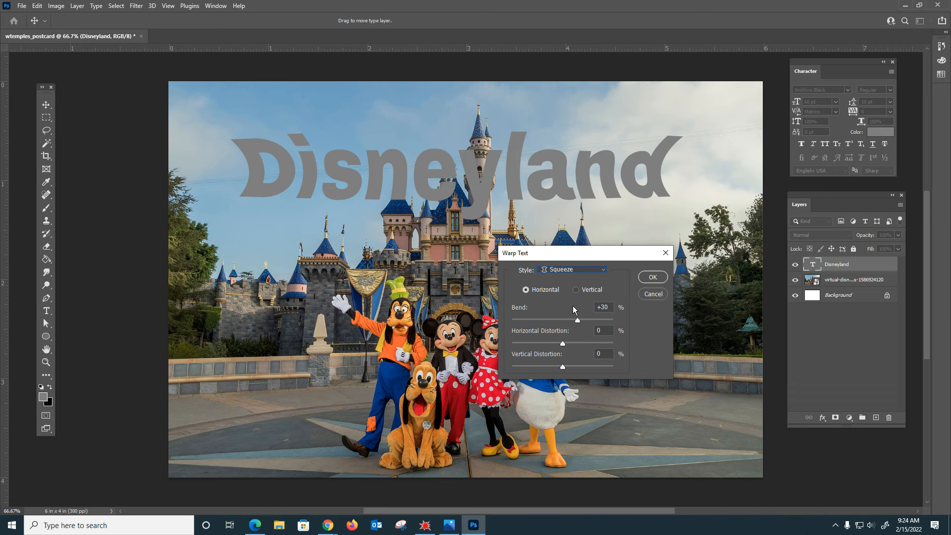
pyautogui.moveTo(578, 323); pyautogui.dragTo(590, 321)
# Apply a Fisheye warp with a +48% bend to the "Disneyland" text and move it slightly right and up
pyautogui.click(588, 269)
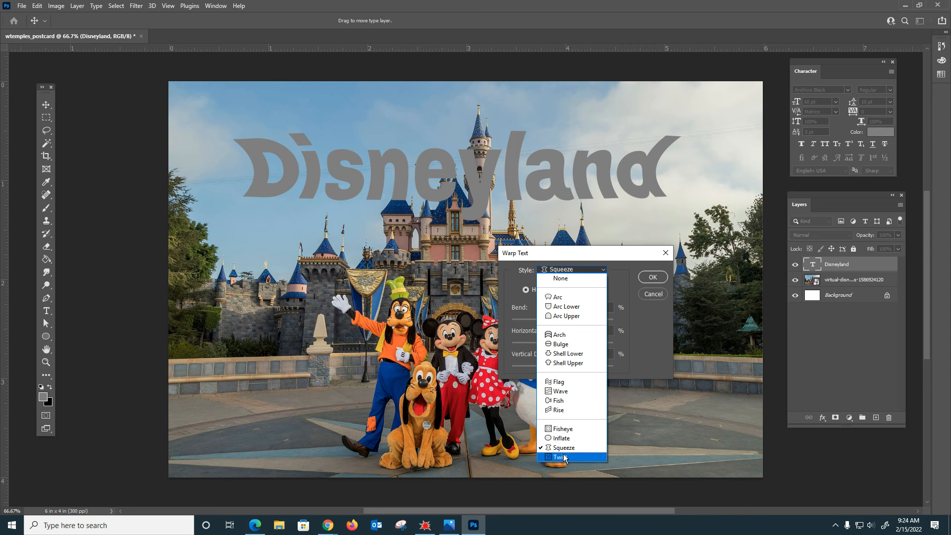
pyautogui.click(556, 427)
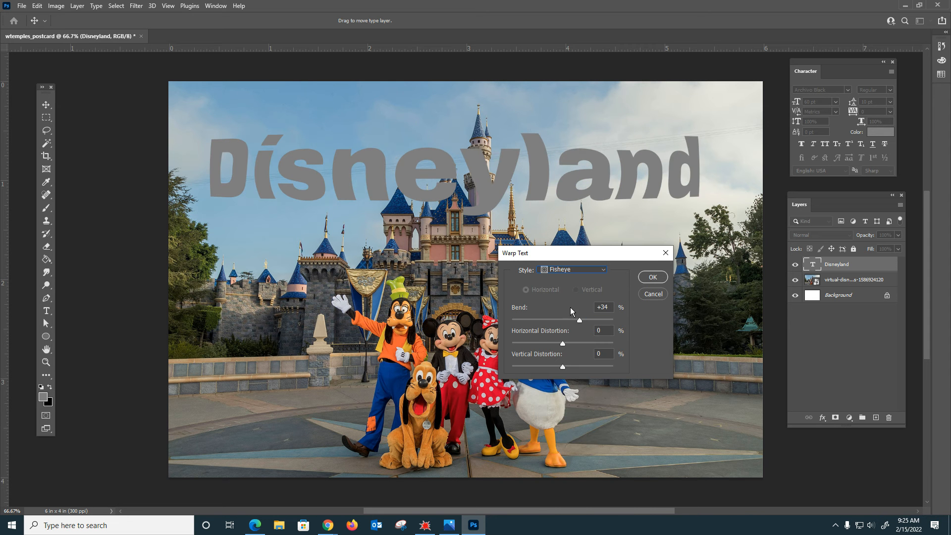
pyautogui.moveTo(579, 321); pyautogui.dragTo(596, 322)
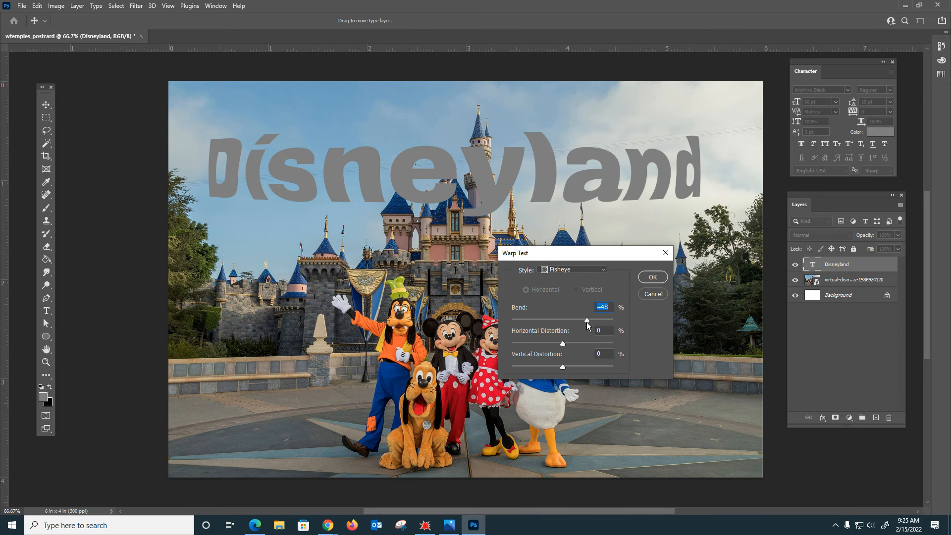
pyautogui.click(653, 277)
pyautogui.click(47, 105)
pyautogui.moveTo(484, 201)
pyautogui.mouseDown()
pyautogui.moveTo(502, 202)
pyautogui.moveTo(494, 195)
pyautogui.mouseUp()
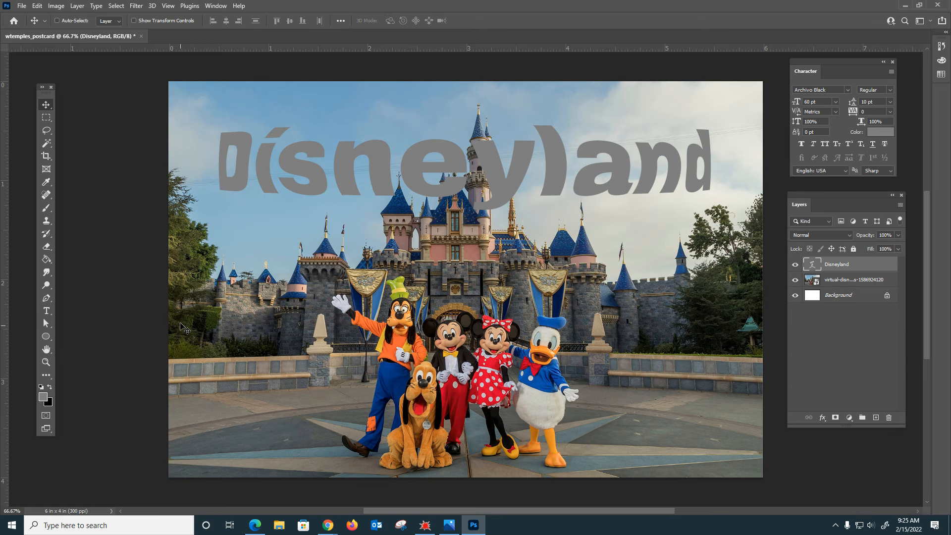
# Recolour the whole "Disneyland" text red (#e0102c) sampled from Minnie's dress, after trying blue, olive and teal sampled from the photo
pyautogui.click(46, 311)
pyautogui.click(219, 164)
pyautogui.doubleClick(220, 164)
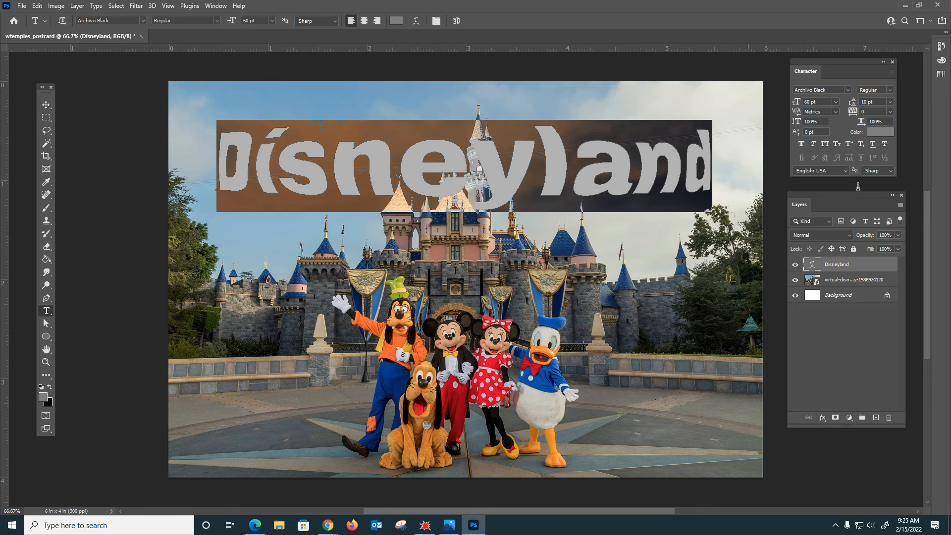
pyautogui.click(396, 20)
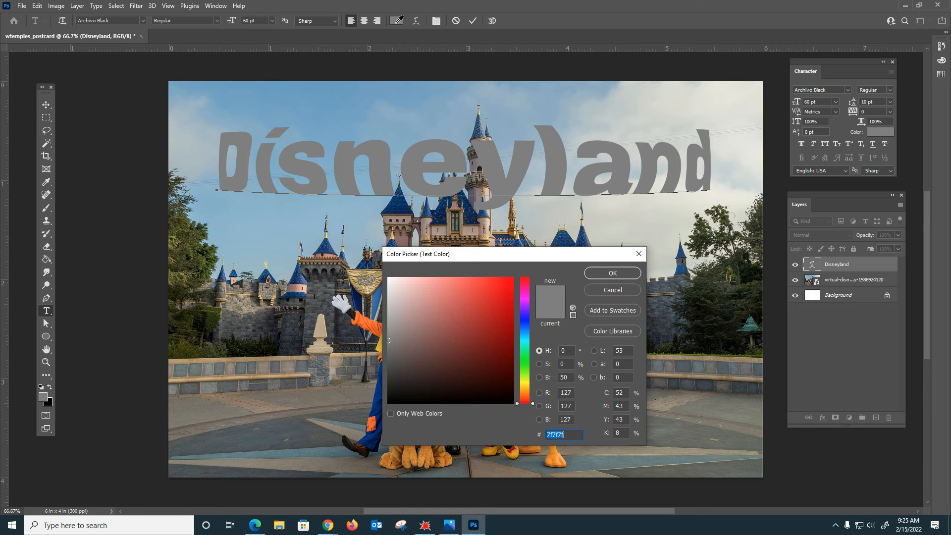
pyautogui.click(566, 240)
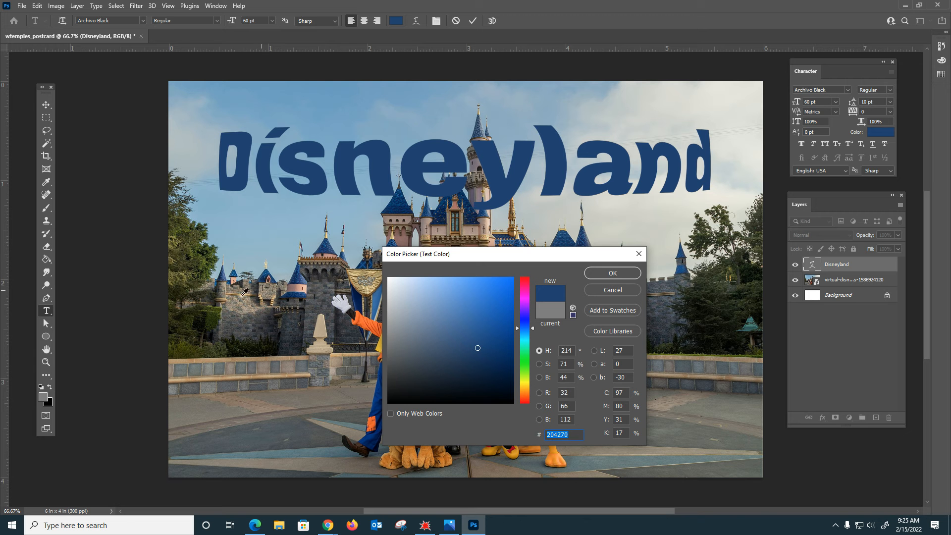
pyautogui.click(186, 255)
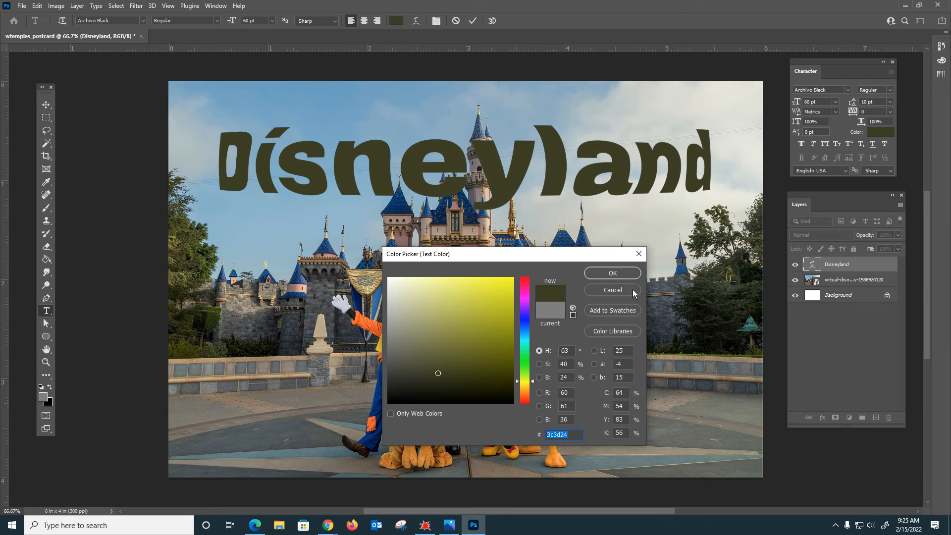
pyautogui.click(755, 327)
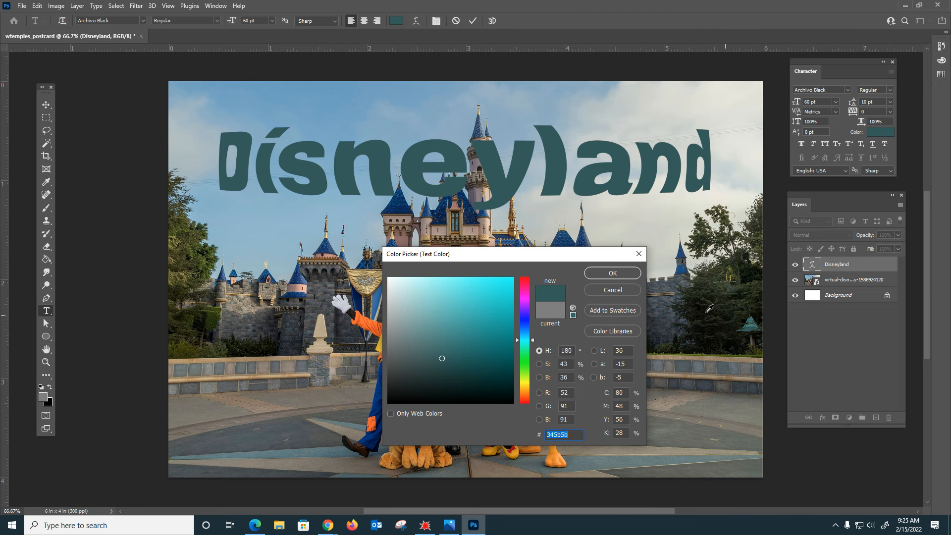
pyautogui.moveTo(573, 253); pyautogui.dragTo(788, 192)
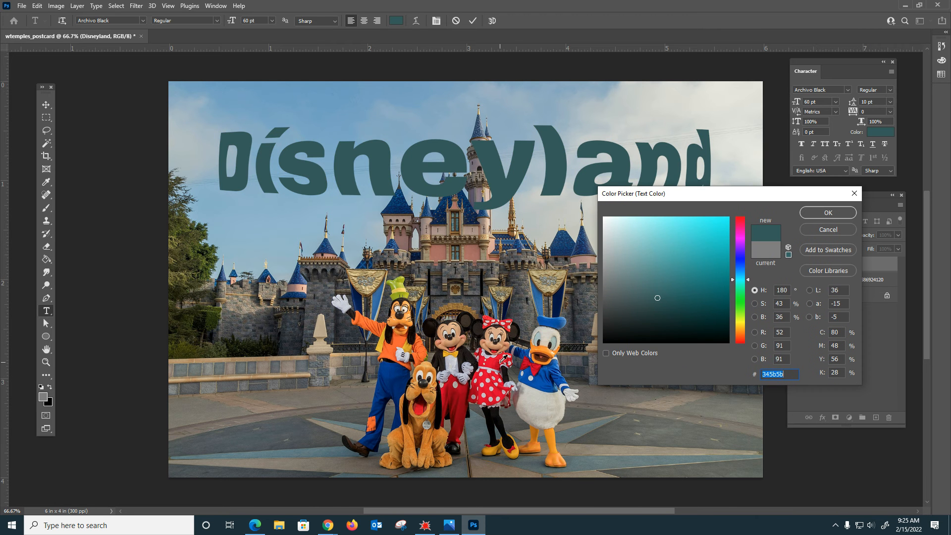
pyautogui.click(500, 362)
pyautogui.click(496, 359)
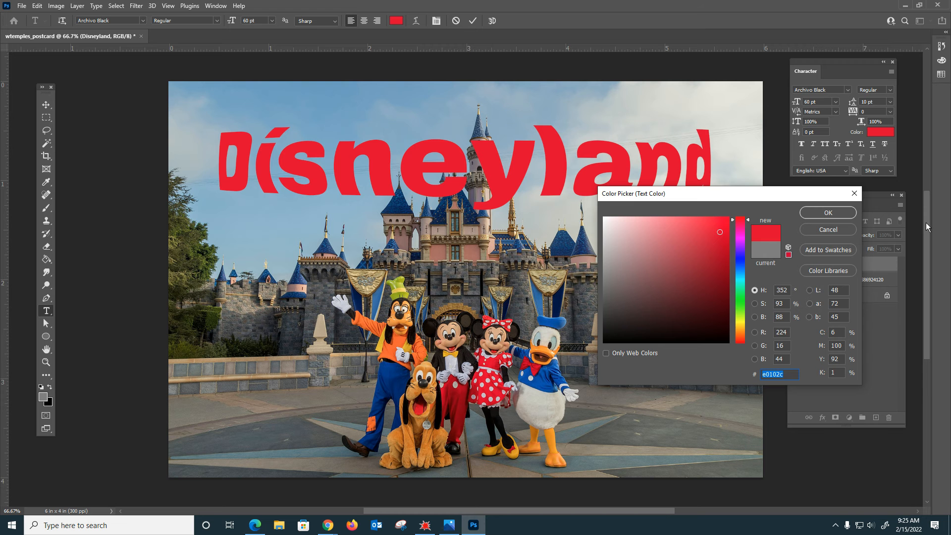
pyautogui.click(836, 214)
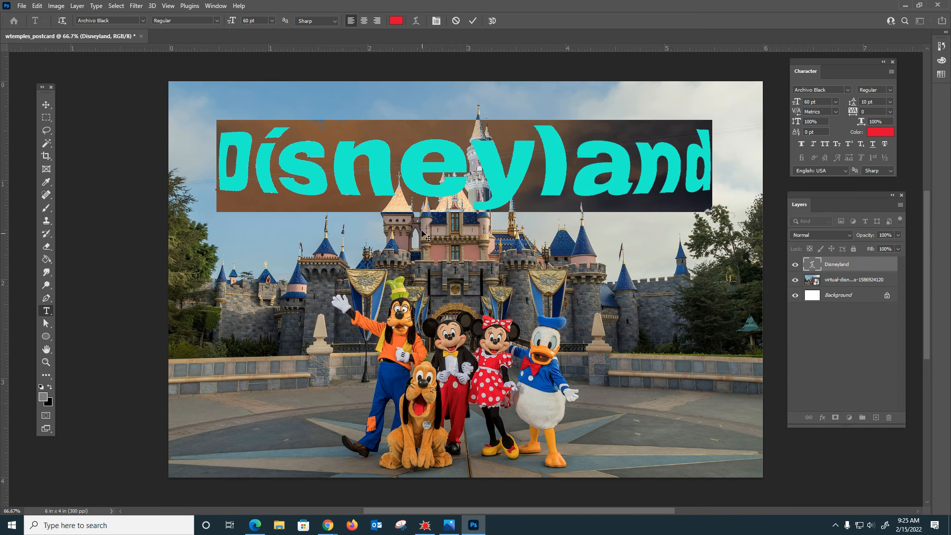
# Change the "Disneyland" text's warp style to Arc with a gentler bend and move the text down within the sky
pyautogui.click(434, 182)
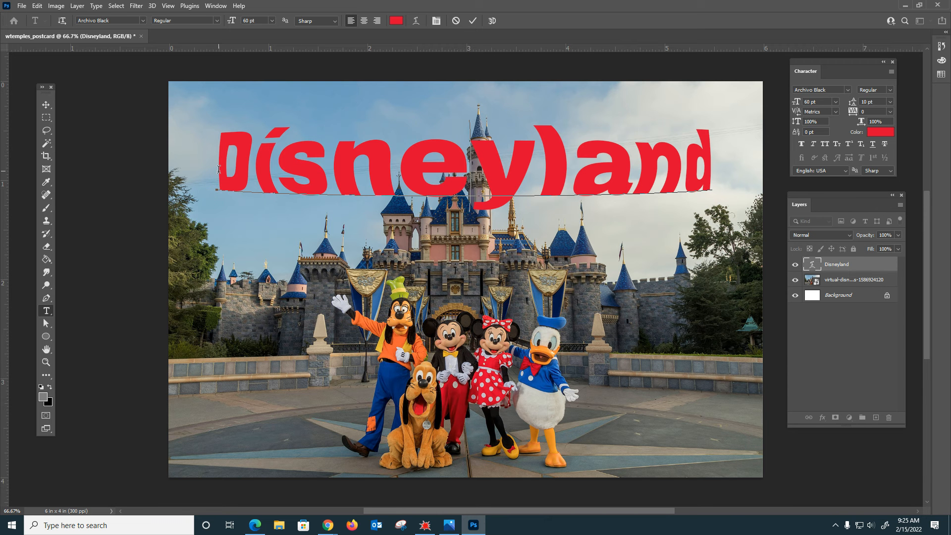
pyautogui.moveTo(219, 169); pyautogui.dragTo(714, 173)
pyautogui.click(432, 22)
pyautogui.click(574, 271)
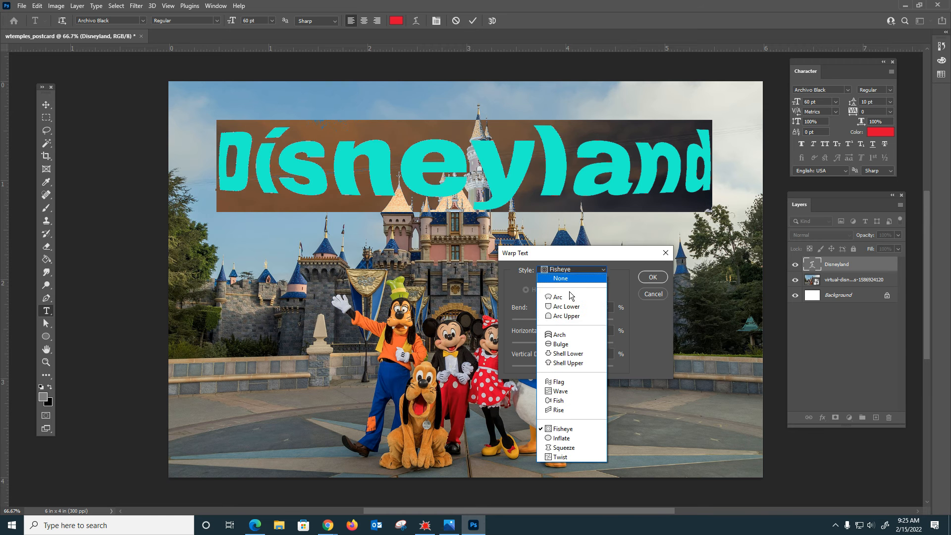
pyautogui.click(566, 307)
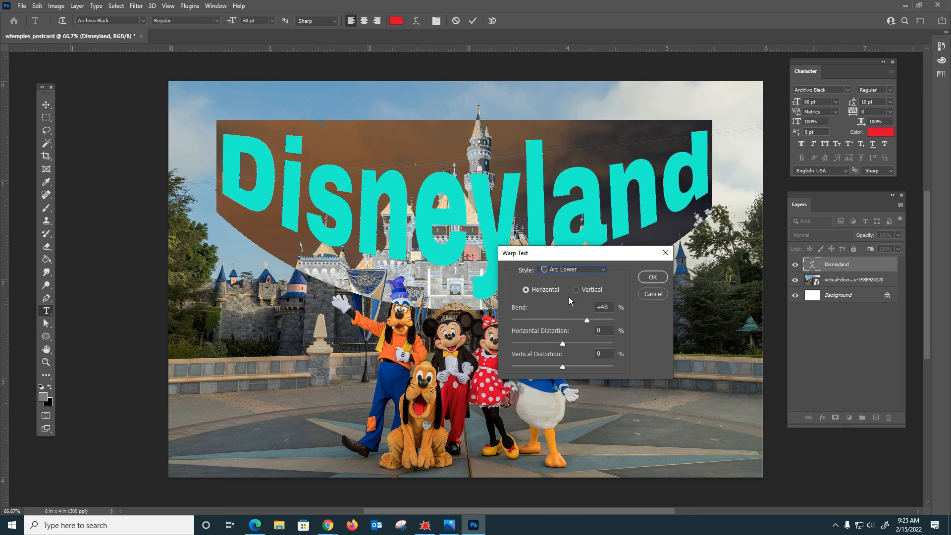
pyautogui.click(574, 271)
pyautogui.click(581, 293)
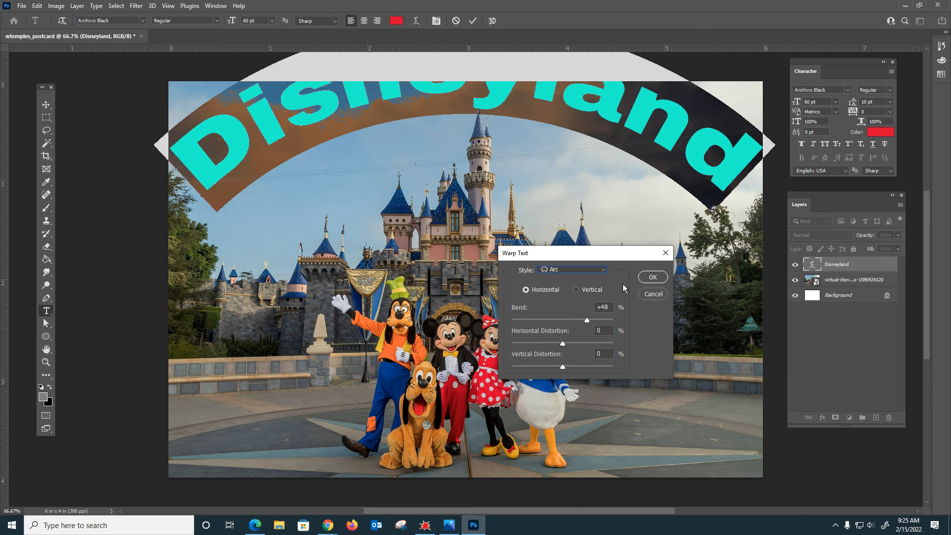
pyautogui.moveTo(579, 320); pyautogui.dragTo(575, 320)
pyautogui.press('Return')
pyautogui.click(47, 104)
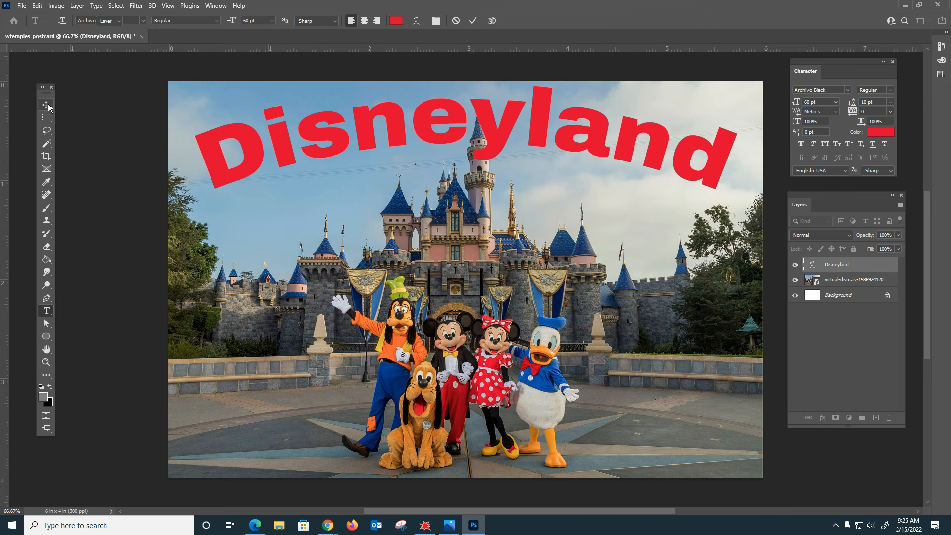
pyautogui.moveTo(545, 133); pyautogui.dragTo(545, 150)
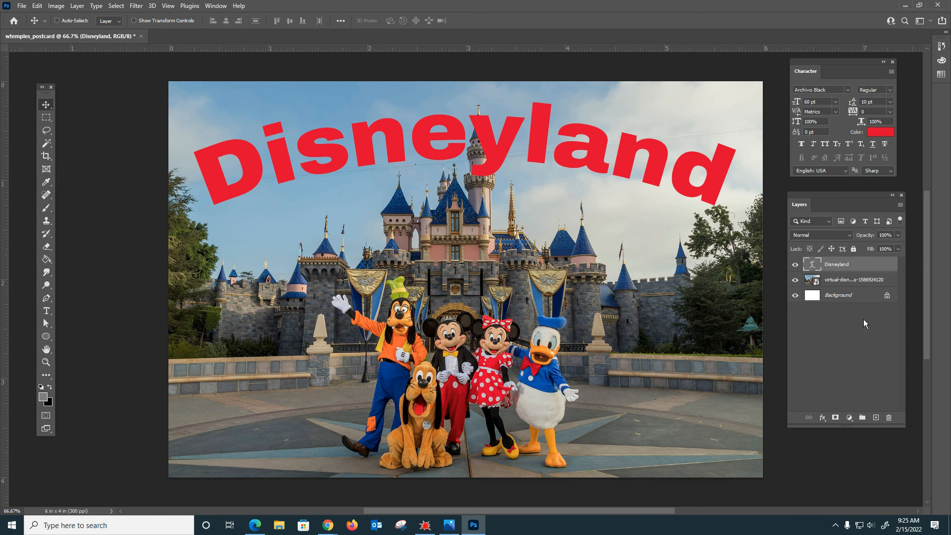
# Open the blending options of the "Disneyland" text layer and enable Bevel & Emboss
pyautogui.click(822, 420)
pyautogui.click(823, 419)
pyautogui.click(823, 419)
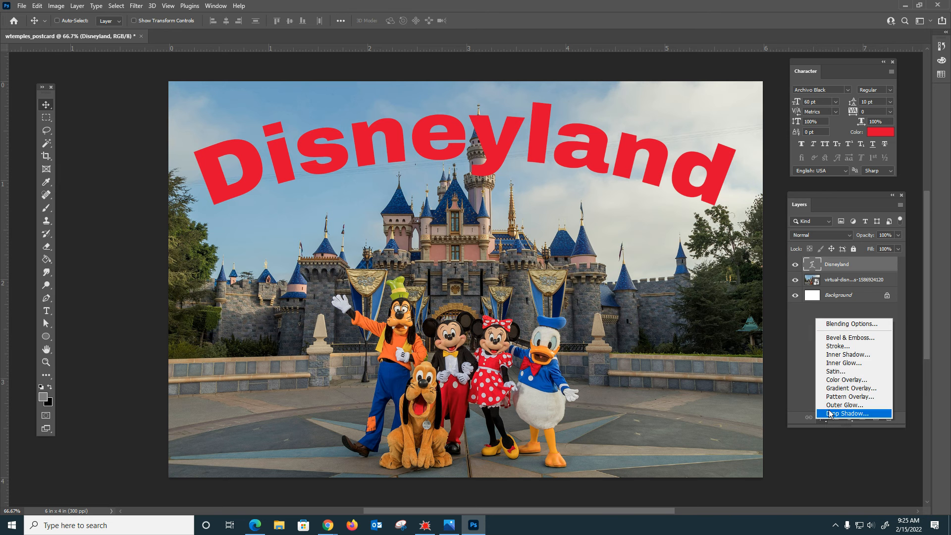
pyautogui.click(822, 420)
pyautogui.click(822, 421)
pyautogui.click(863, 327)
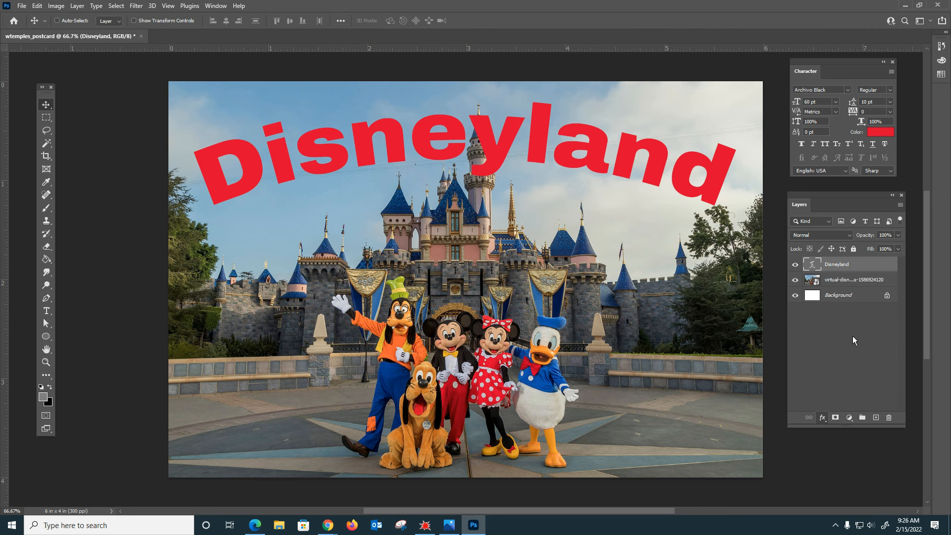
pyautogui.press('h')
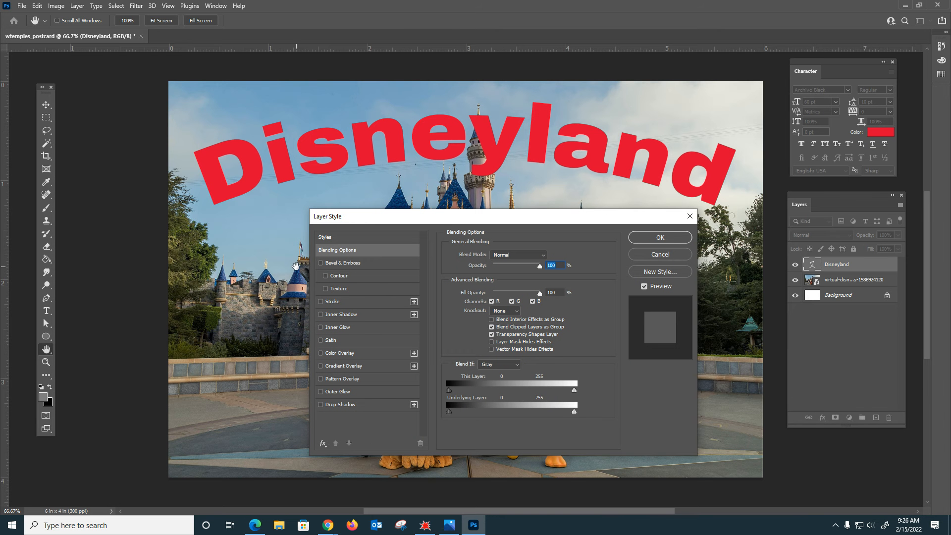
pyautogui.click(321, 263)
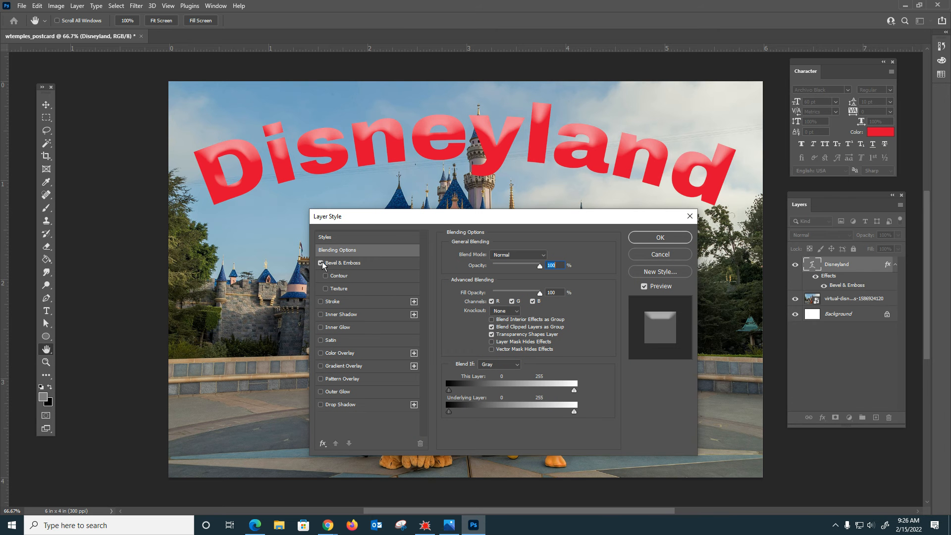
# Try the Emboss, Outer Bevel, Pillow Emboss and Stroke Emboss styles for the text's Bevel & Emboss effect
pyautogui.click(321, 263)
pyautogui.click(320, 263)
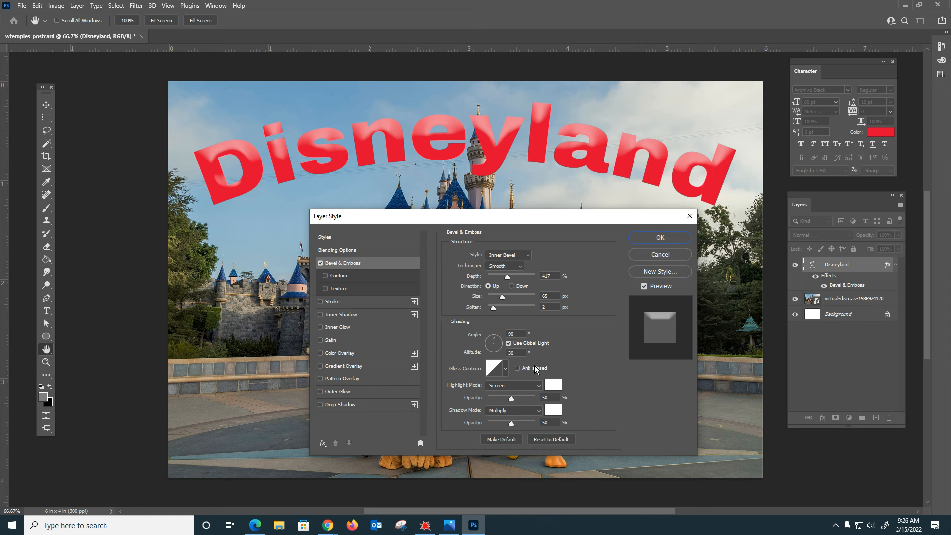
pyautogui.click(522, 254)
pyautogui.click(516, 278)
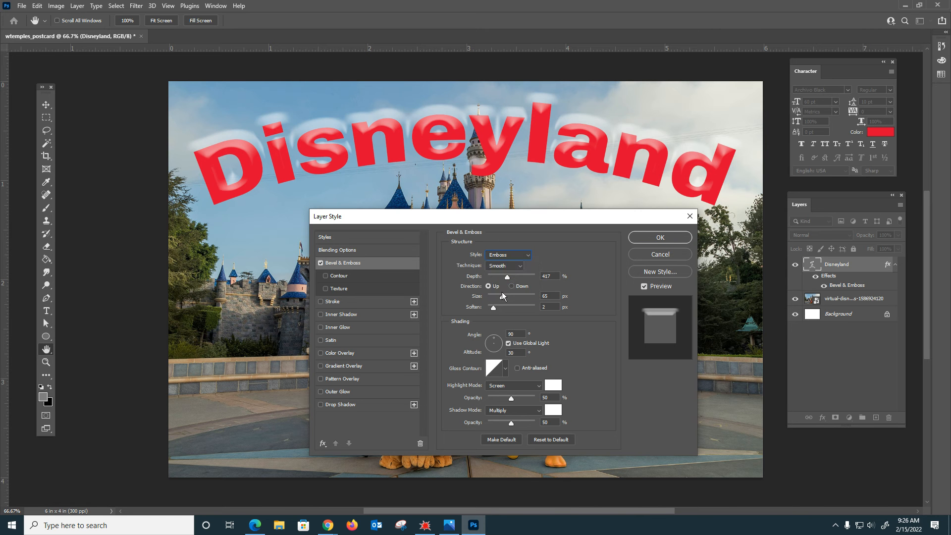
pyautogui.click(513, 254)
pyautogui.click(510, 263)
pyautogui.click(513, 255)
pyautogui.click(505, 285)
pyautogui.click(510, 256)
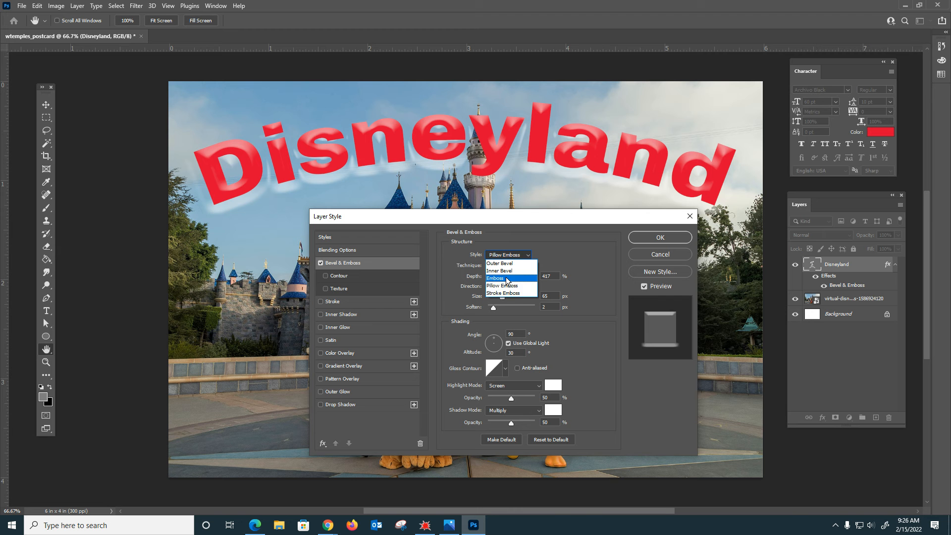
pyautogui.click(506, 293)
pyautogui.click(509, 254)
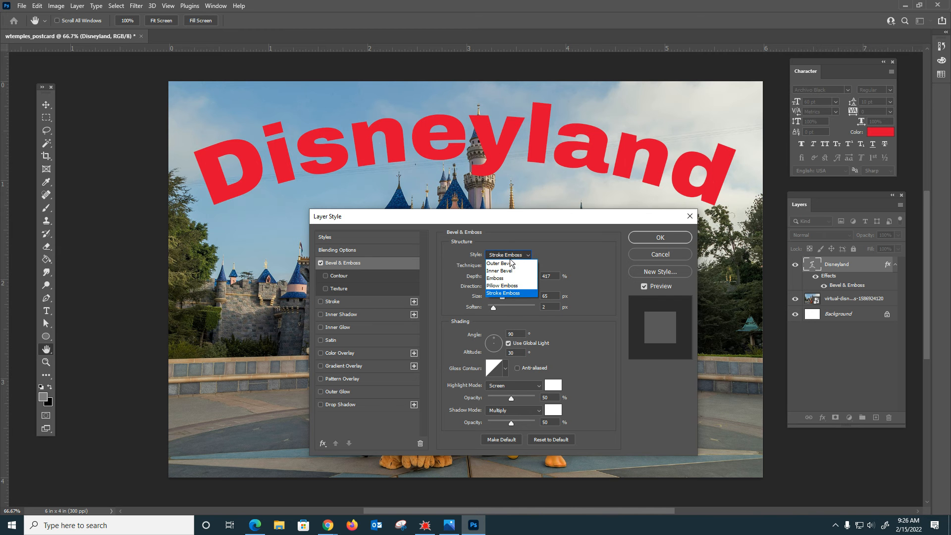
pyautogui.click(503, 286)
pyautogui.click(507, 262)
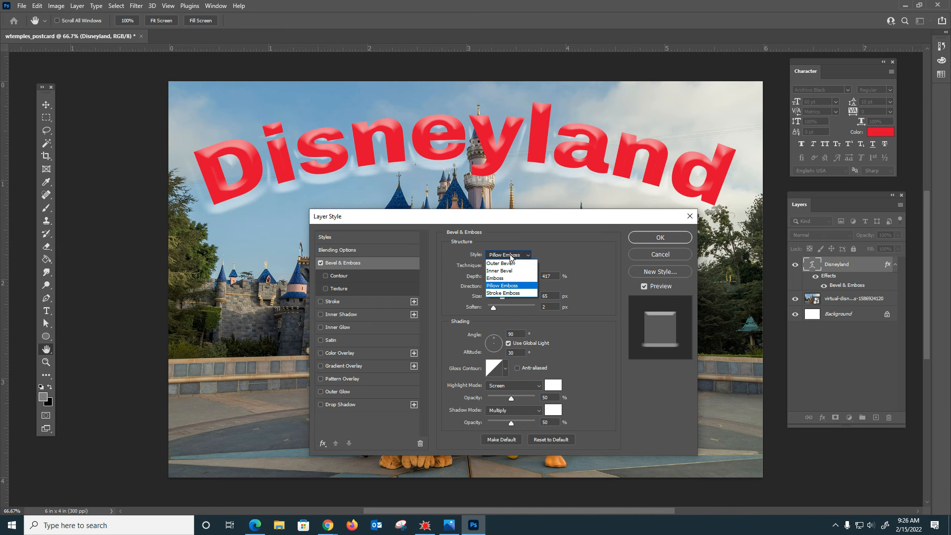
pyautogui.click(509, 263)
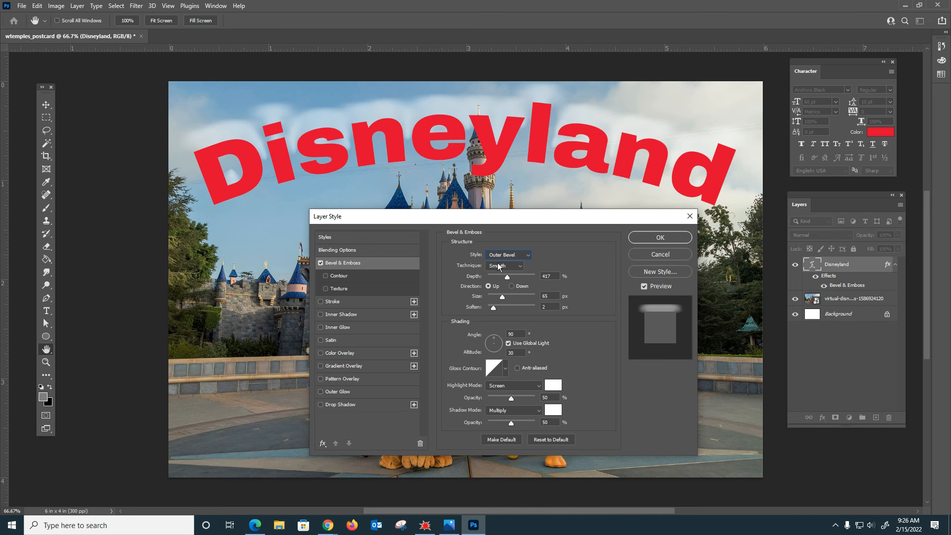
# Disable Bevel & Emboss and enable a Stroke on the "Disneyland" text, positioned Inside with a size of 6 px
pyautogui.click(320, 263)
pyautogui.click(321, 302)
pyautogui.click(333, 300)
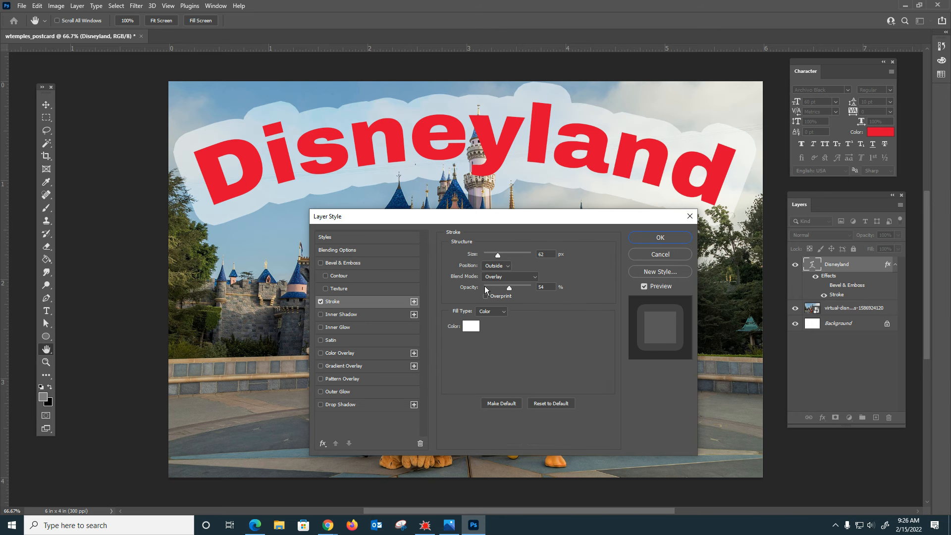
pyautogui.click(500, 266)
pyautogui.click(498, 270)
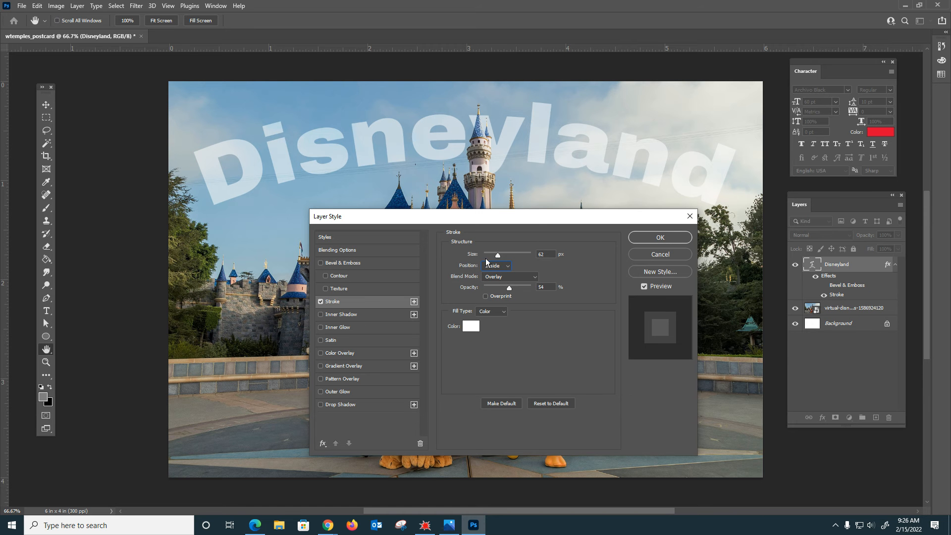
pyautogui.moveTo(499, 253); pyautogui.dragTo(486, 254)
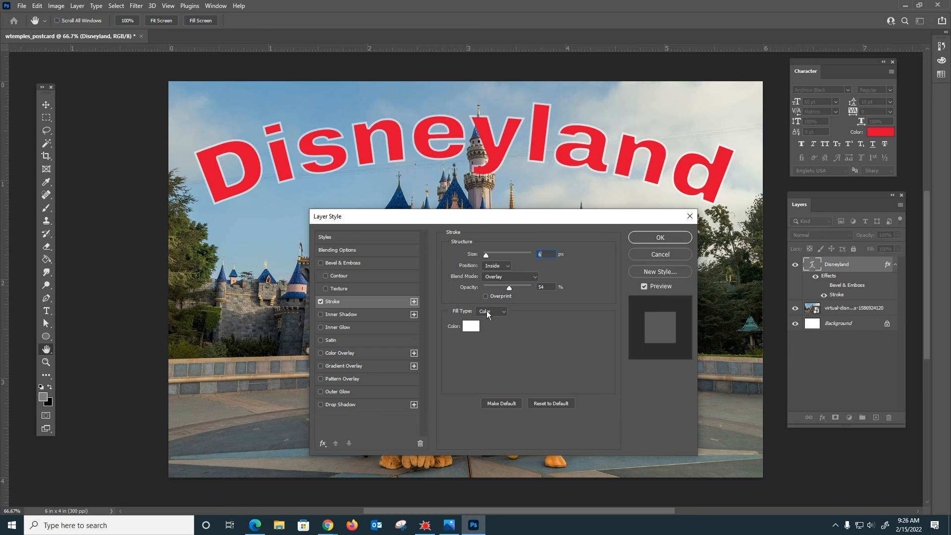
# Set the stroke colour of the "Disneyland" text to bright blue (#001eff)
pyautogui.click(469, 327)
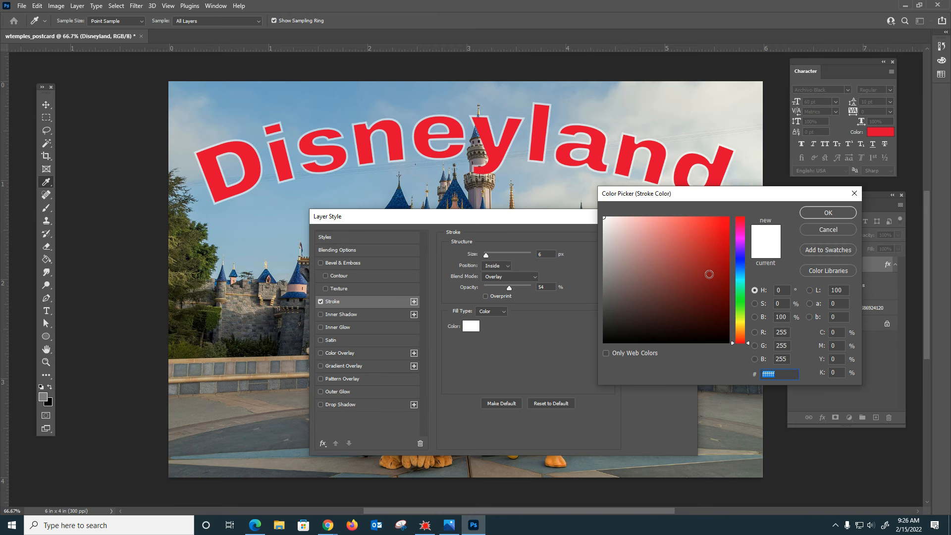
pyautogui.click(744, 261)
pyautogui.click(710, 239)
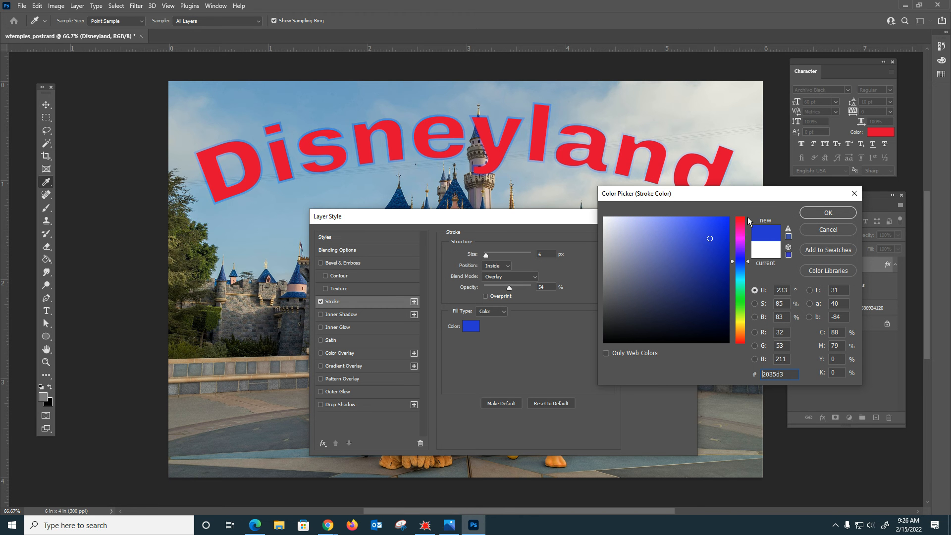
pyautogui.click(719, 222)
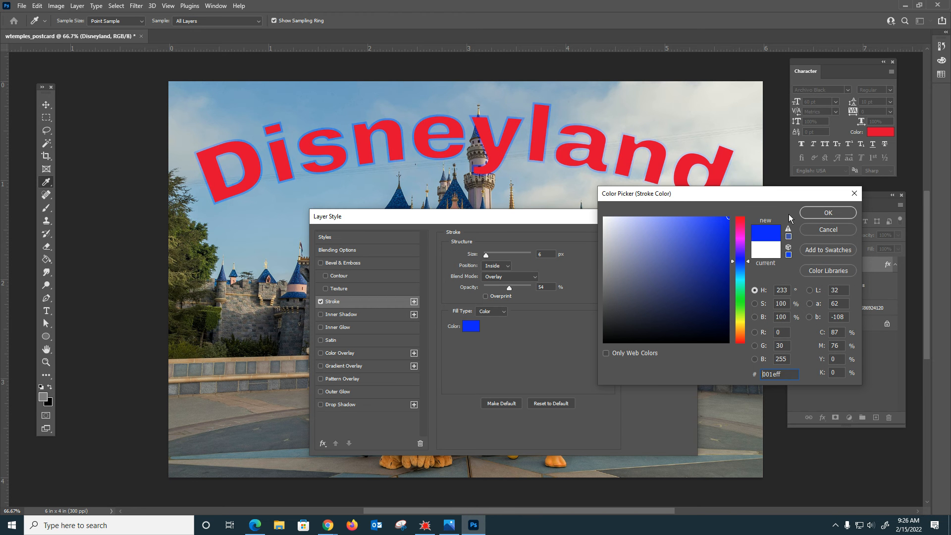
pyautogui.click(827, 213)
# Set the stroke's blend mode to Normal and its position to Center
pyautogui.click(513, 281)
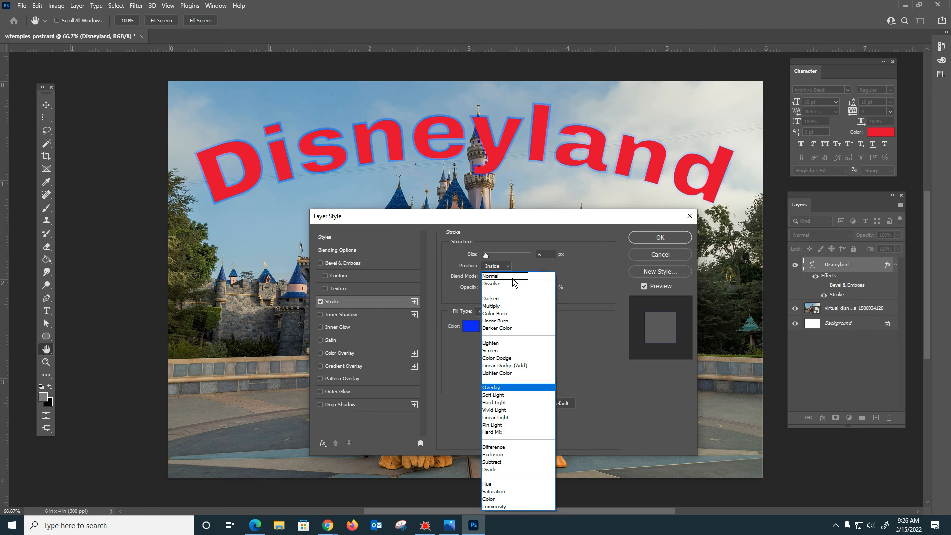
pyautogui.click(511, 276)
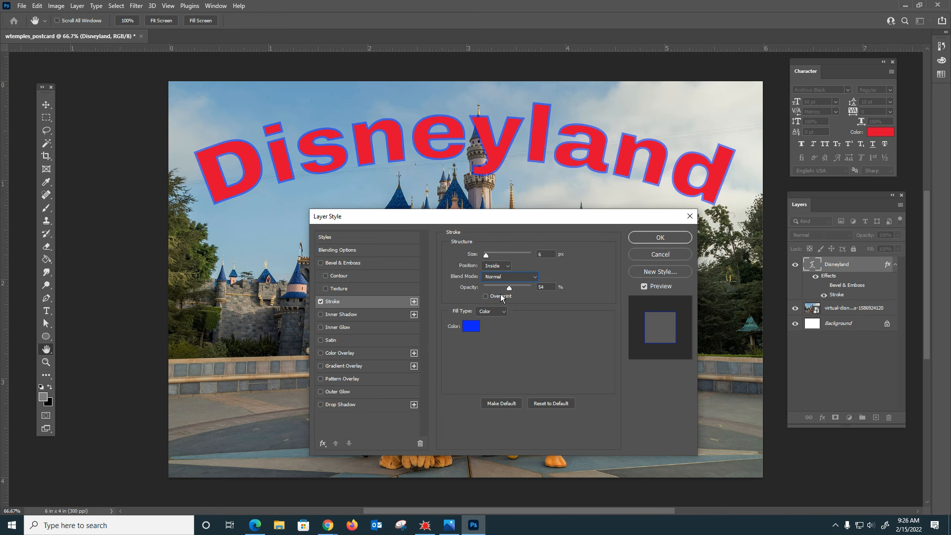
pyautogui.click(503, 268)
pyautogui.click(499, 290)
pyautogui.click(506, 267)
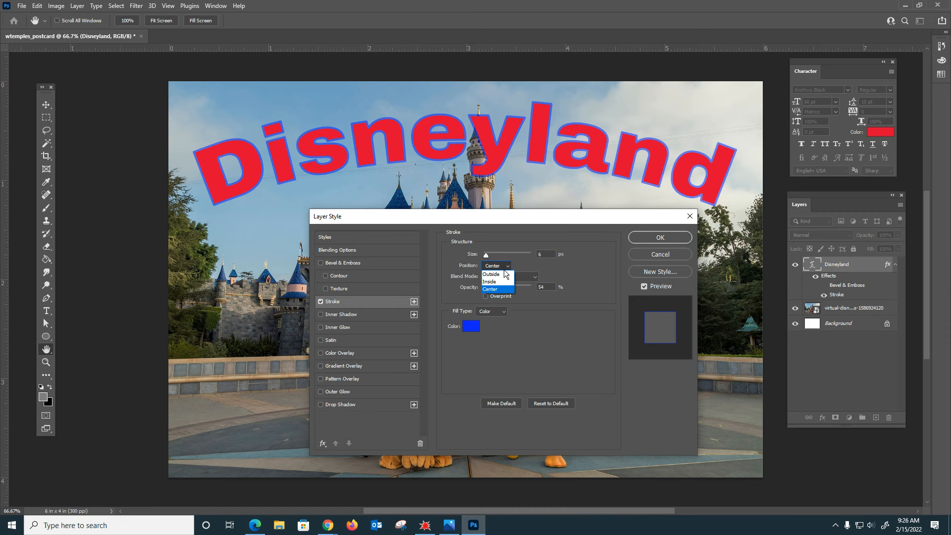
pyautogui.click(528, 317)
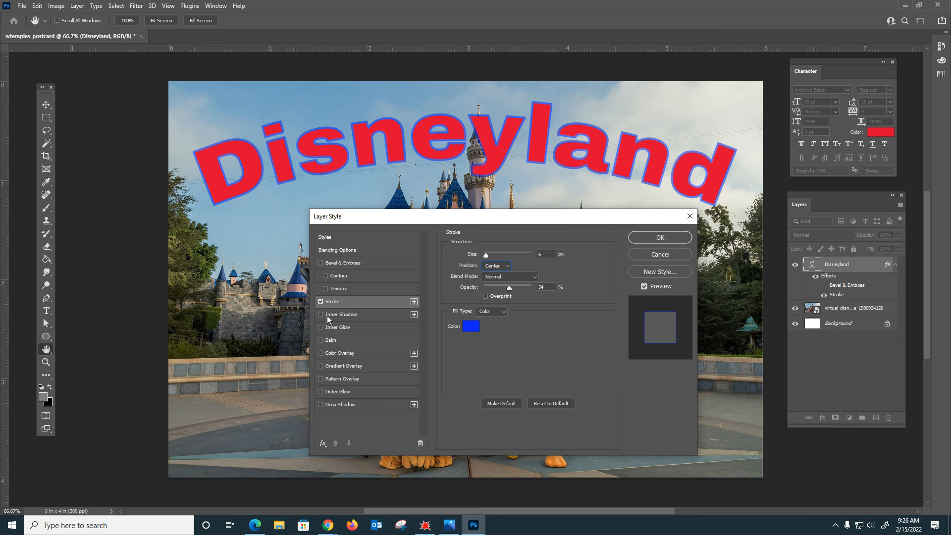
# Add an Inner Shadow with a distance of 4 px to the "Disneyland" text and apply the layer style
pyautogui.click(322, 315)
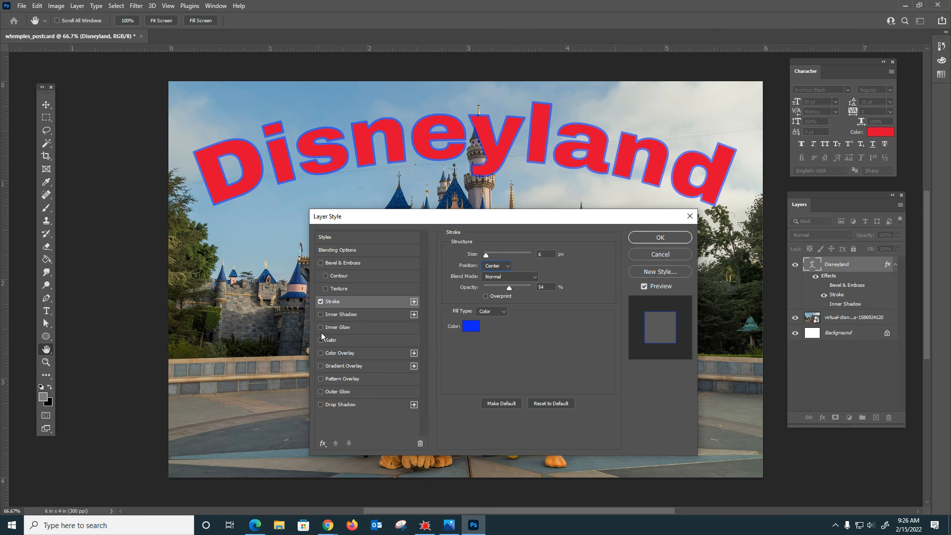
pyautogui.click(322, 327)
pyautogui.click(321, 328)
pyautogui.click(321, 315)
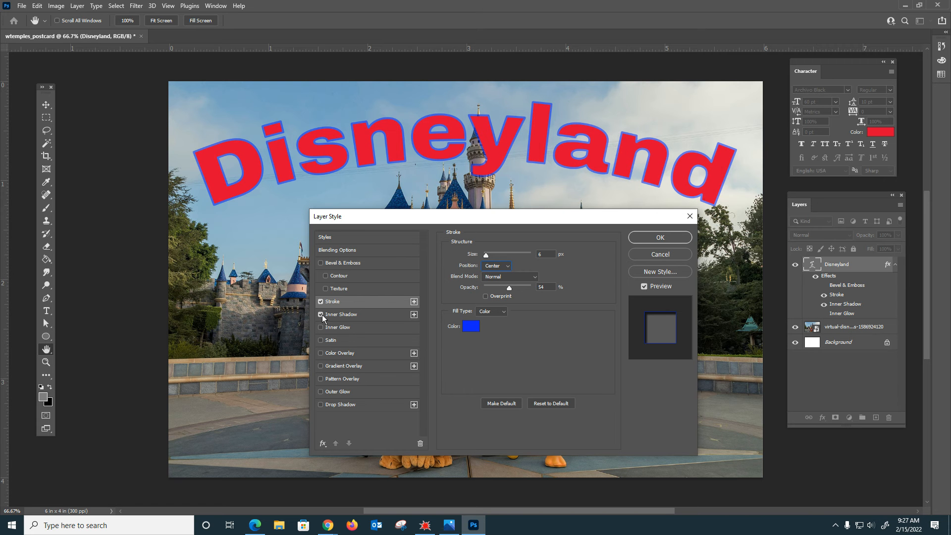
pyautogui.moveTo(485, 257); pyautogui.dragTo(487, 257)
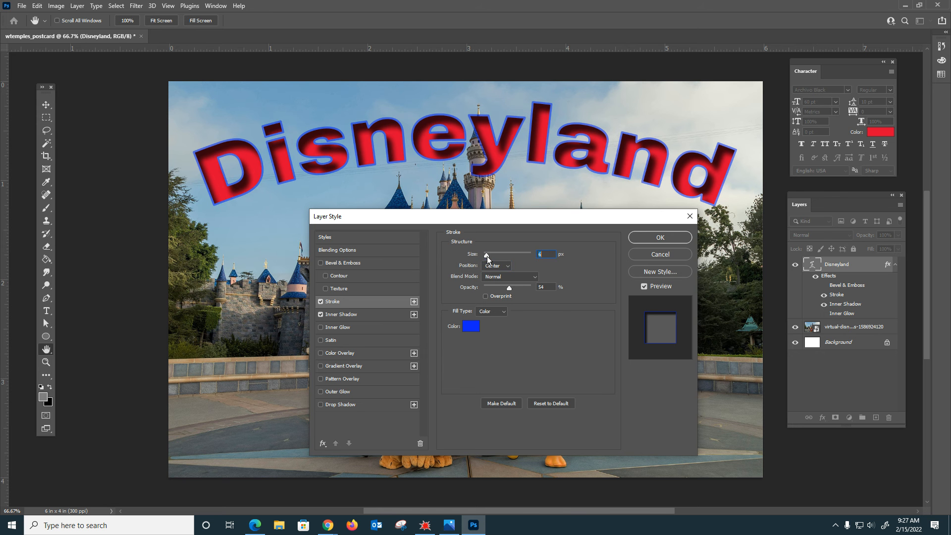
pyautogui.click(332, 316)
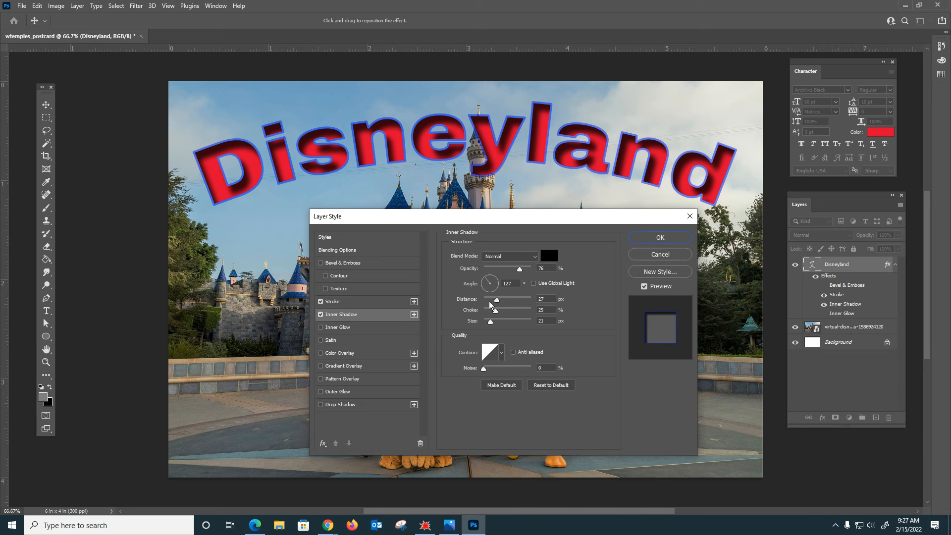
pyautogui.moveTo(491, 301); pyautogui.dragTo(487, 301)
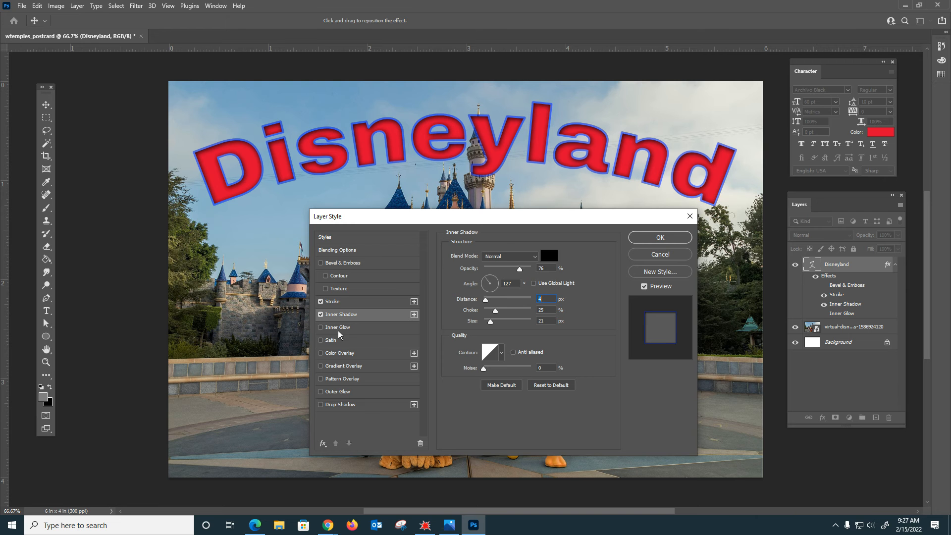
pyautogui.click(661, 238)
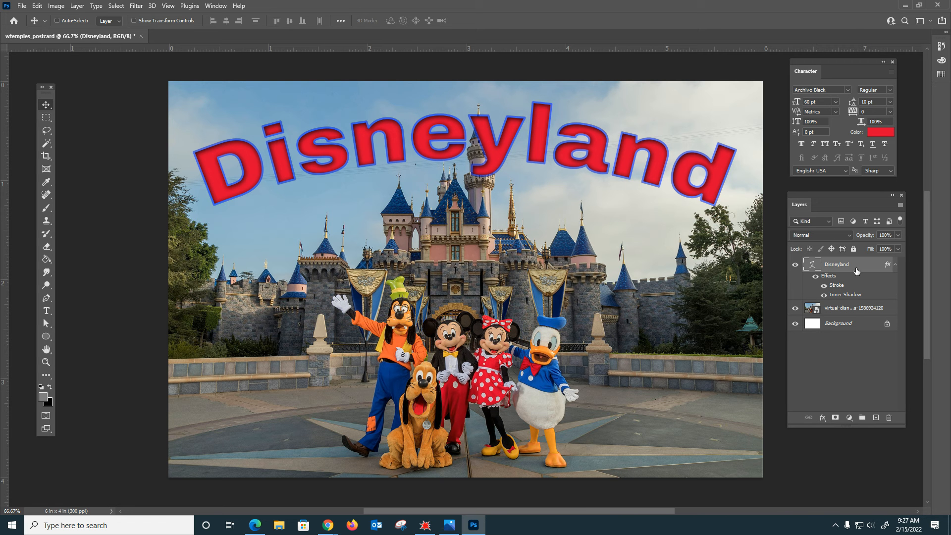
# Hide the "Disneyland" text layer and add a separate red letter "D" in the sky beside the castle
pyautogui.click(796, 267)
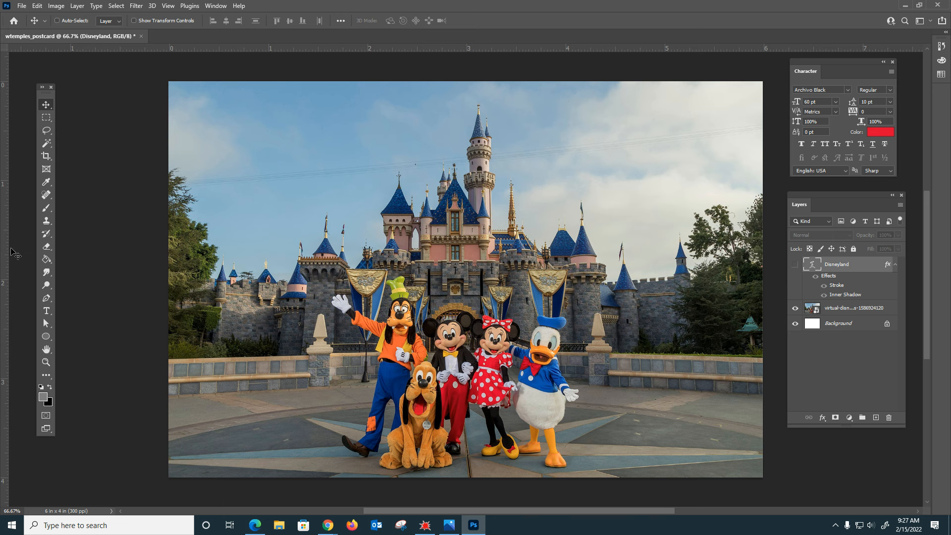
pyautogui.click(46, 311)
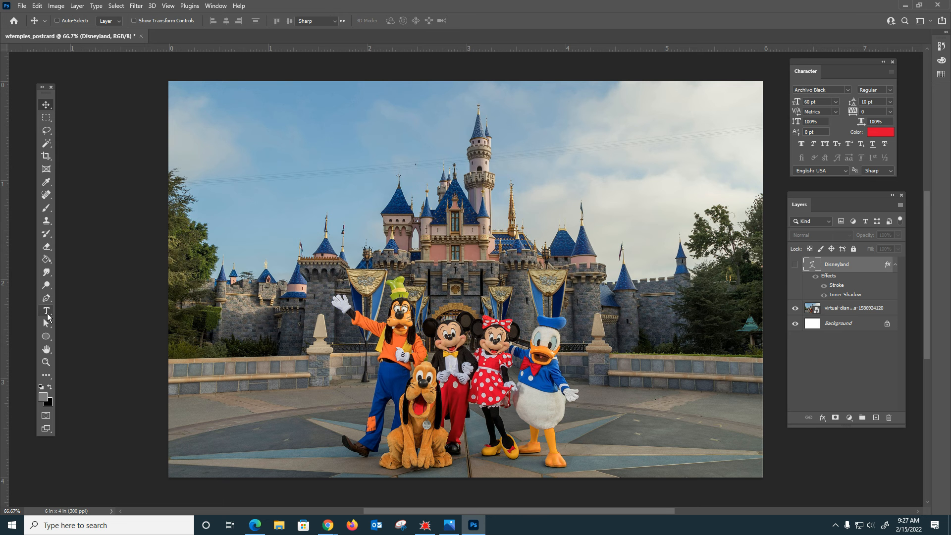
pyautogui.click(236, 187)
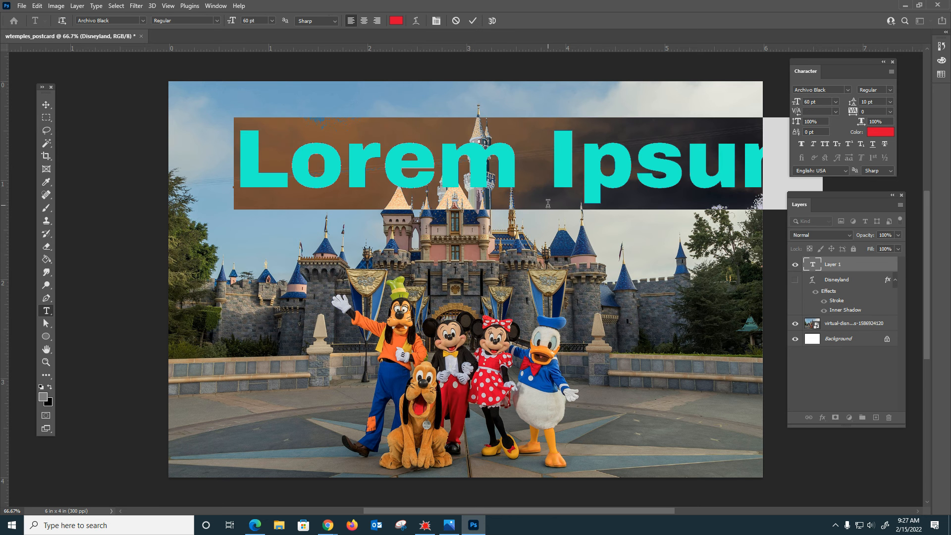
pyautogui.write('D')
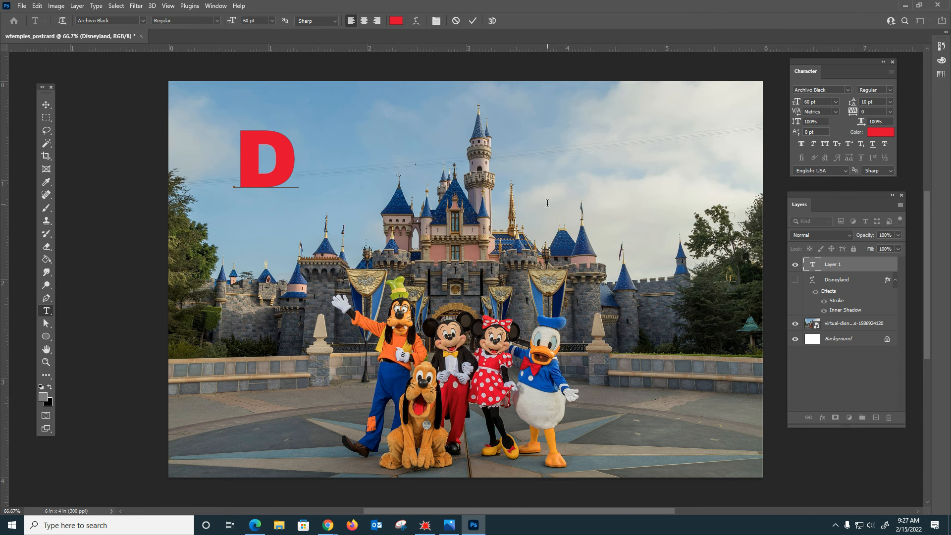
pyautogui.click(664, 173)
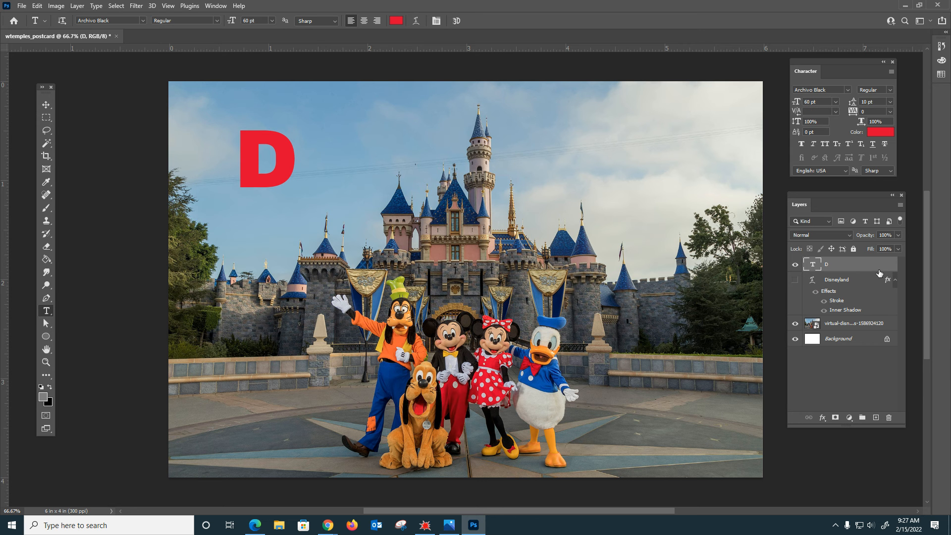
# Place the embedded teacup ride image "download (2)", scaled to about 29%, so that it covers the letter "D"
pyautogui.click(23, 7)
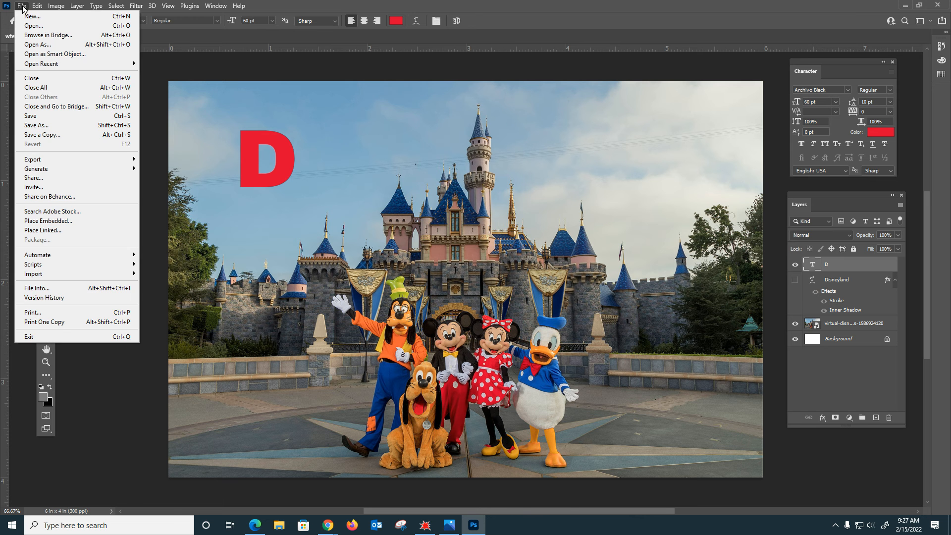
pyautogui.click(58, 220)
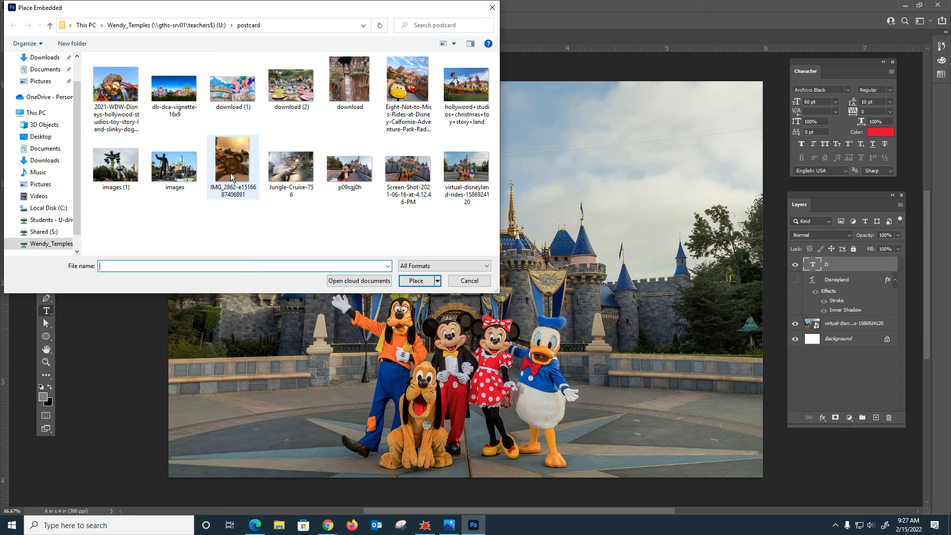
pyautogui.doubleClick(296, 95)
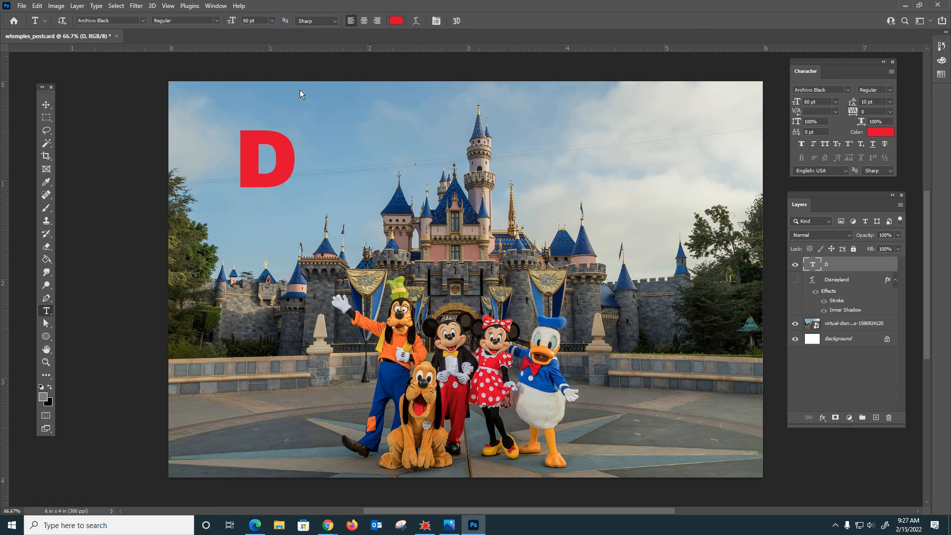
pyautogui.moveTo(503, 273); pyautogui.dragTo(335, 182)
pyautogui.moveTo(480, 315); pyautogui.dragTo(312, 163)
pyautogui.moveTo(337, 197); pyautogui.dragTo(280, 170)
pyautogui.press('Return')
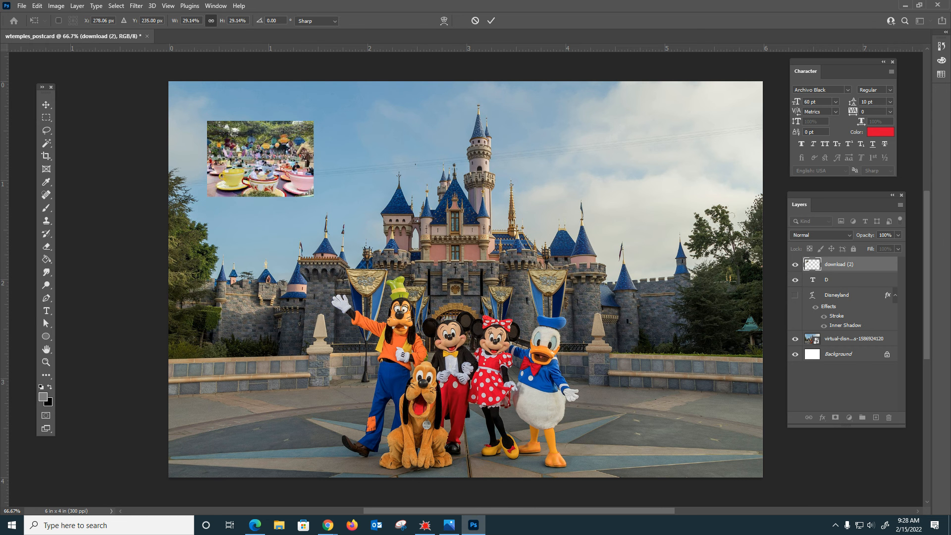
pyautogui.press('t')
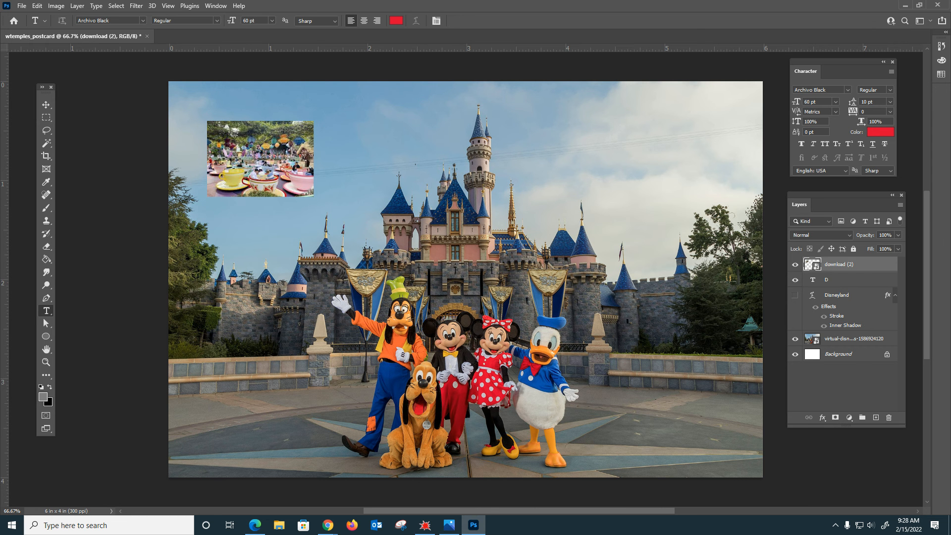
# Clip the teacup ride image to the letter "D" with a clipping mask and reposition the image inside the letter
pyautogui.rightClick(865, 268)
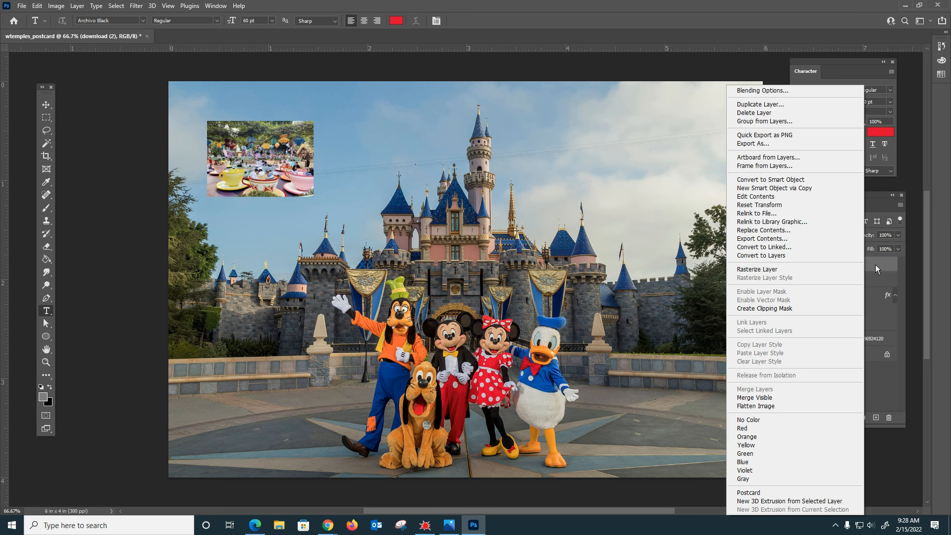
pyautogui.click(791, 308)
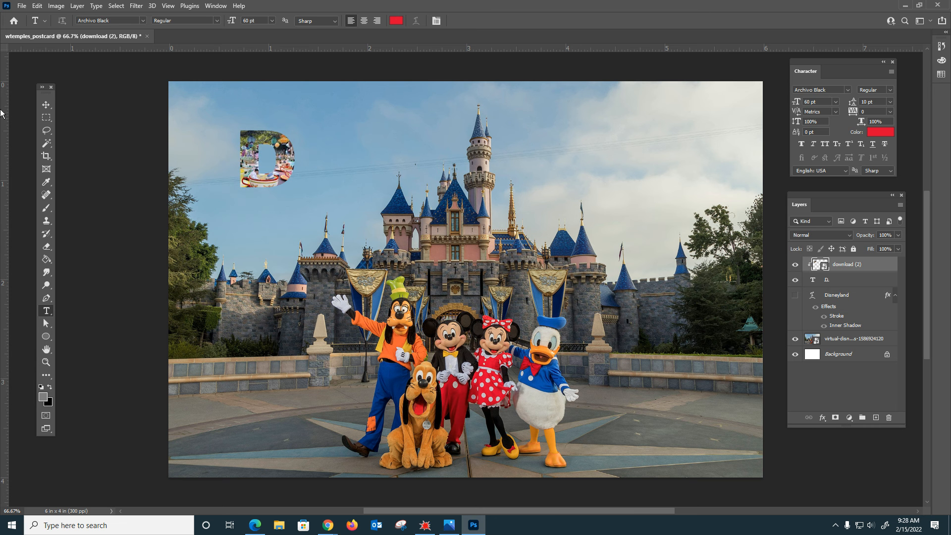
pyautogui.click(45, 104)
pyautogui.moveTo(238, 154); pyautogui.dragTo(239, 161)
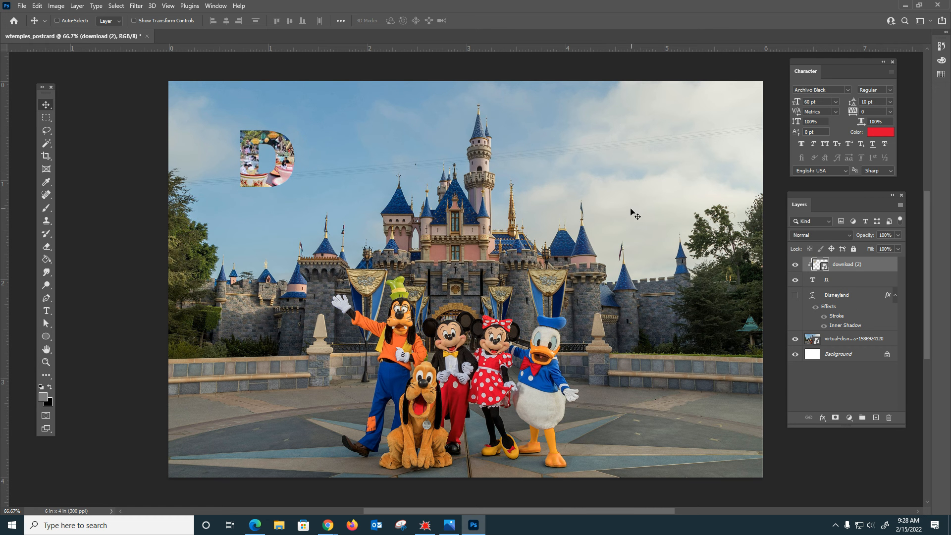
pyautogui.click(854, 276)
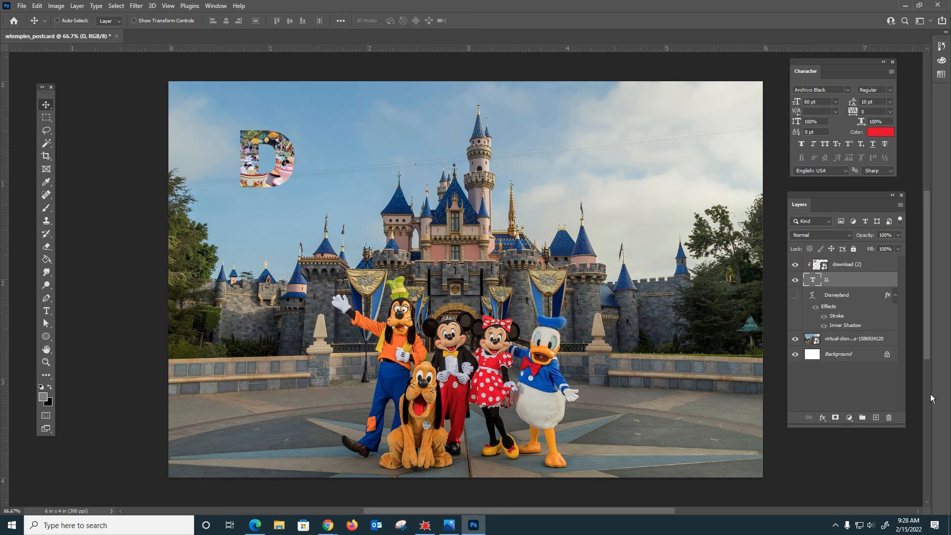
pyautogui.click(47, 311)
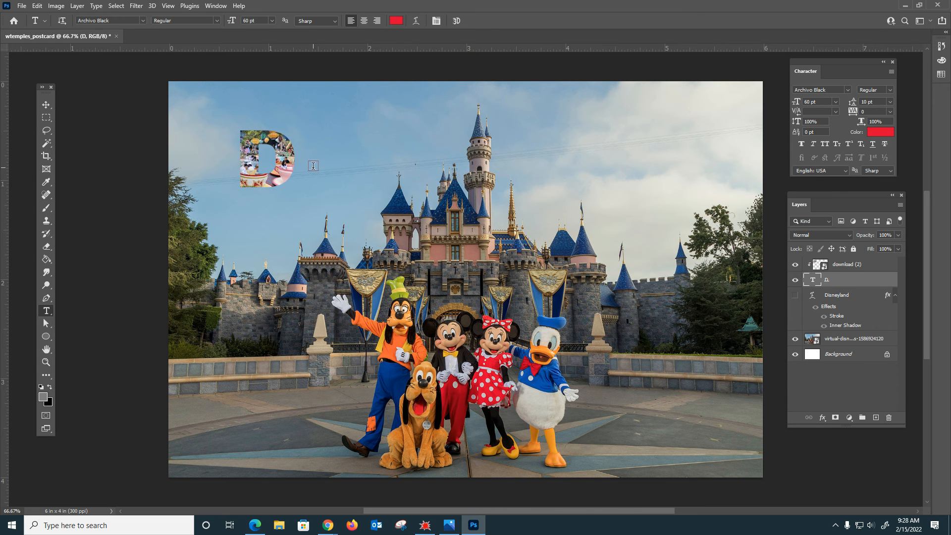
pyautogui.click(314, 167)
pyautogui.press('BackSpace')
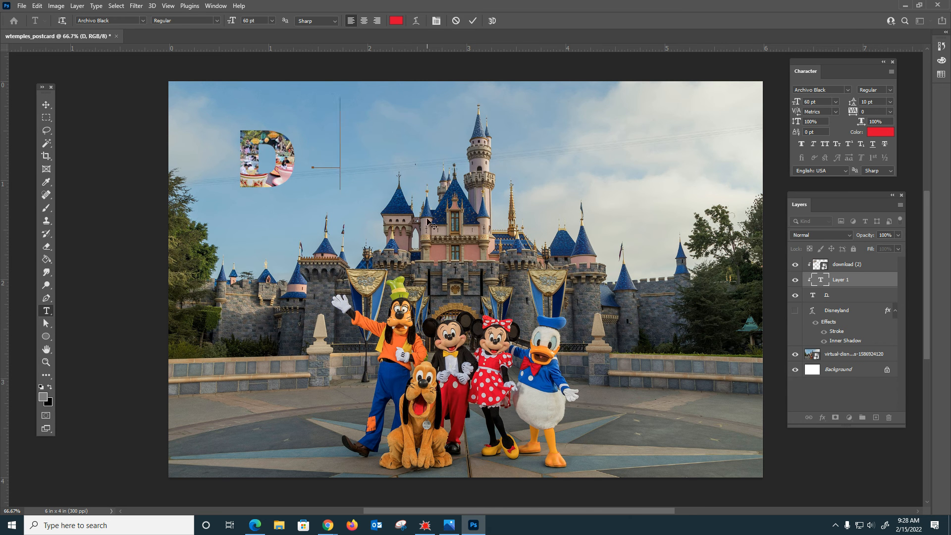
pyautogui.moveTo(864, 279); pyautogui.dragTo(858, 258)
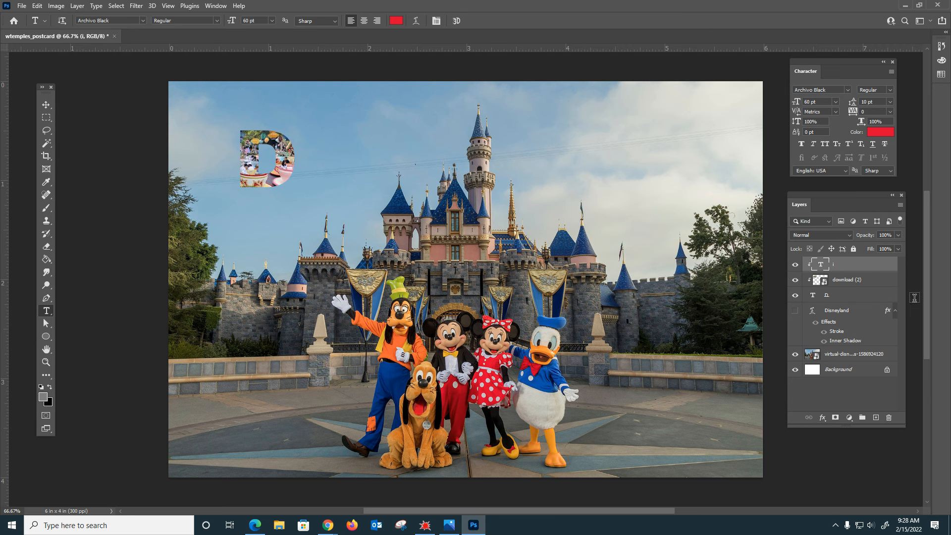
pyautogui.rightClick(838, 264)
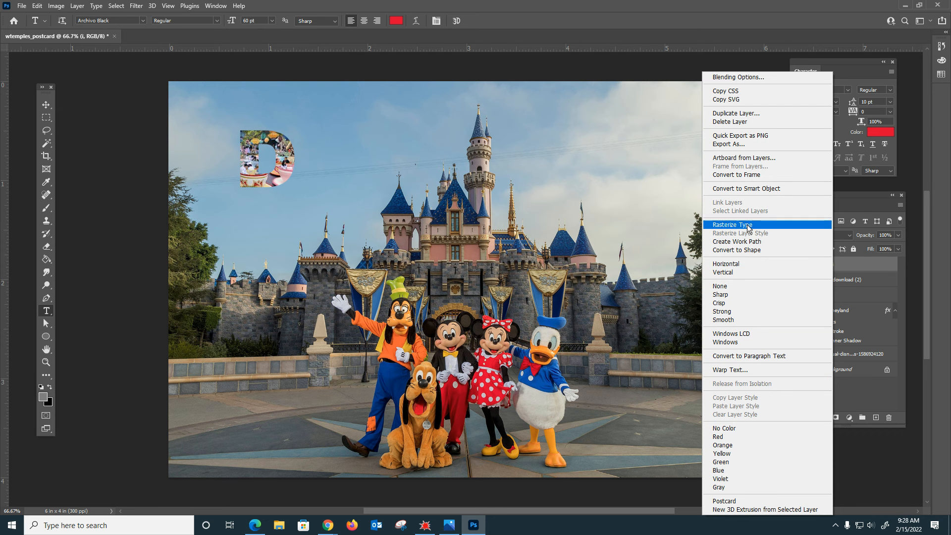
pyautogui.click(879, 267)
pyautogui.hotkey('ctrl', 'z')
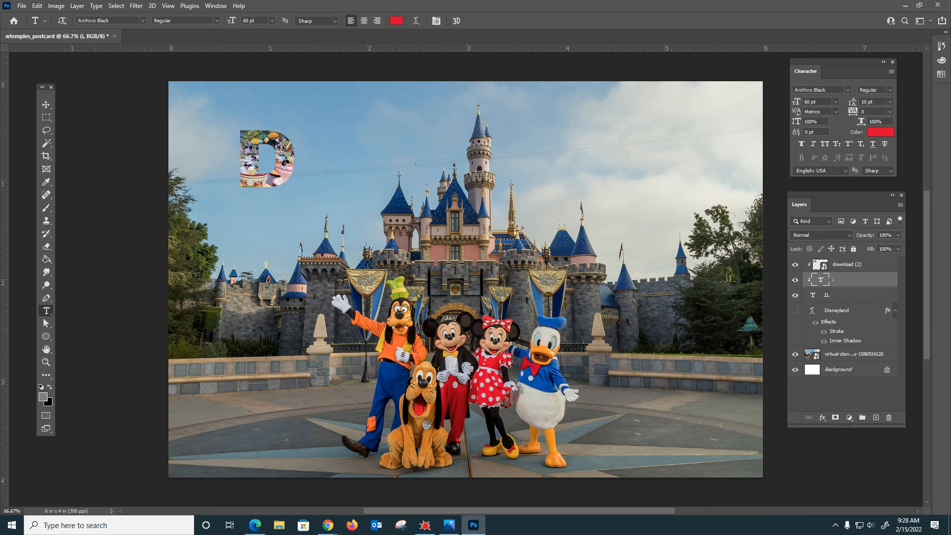
pyautogui.hotkey('ctrl', 'z')
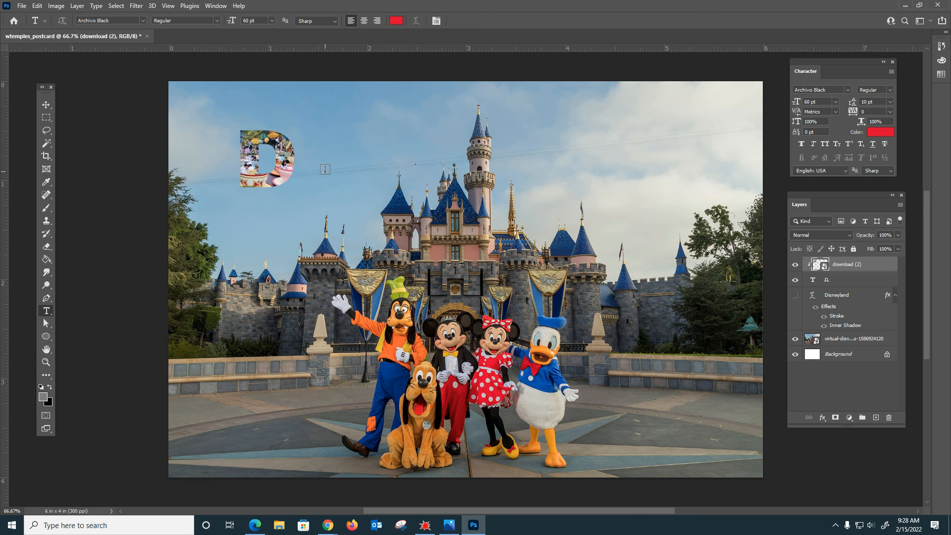
# Add a separate red letter "i" above the clipped teacup image layer and position it beside the "D" on the same baseline
pyautogui.press('Return')
pyautogui.click(325, 168)
pyautogui.write('i')
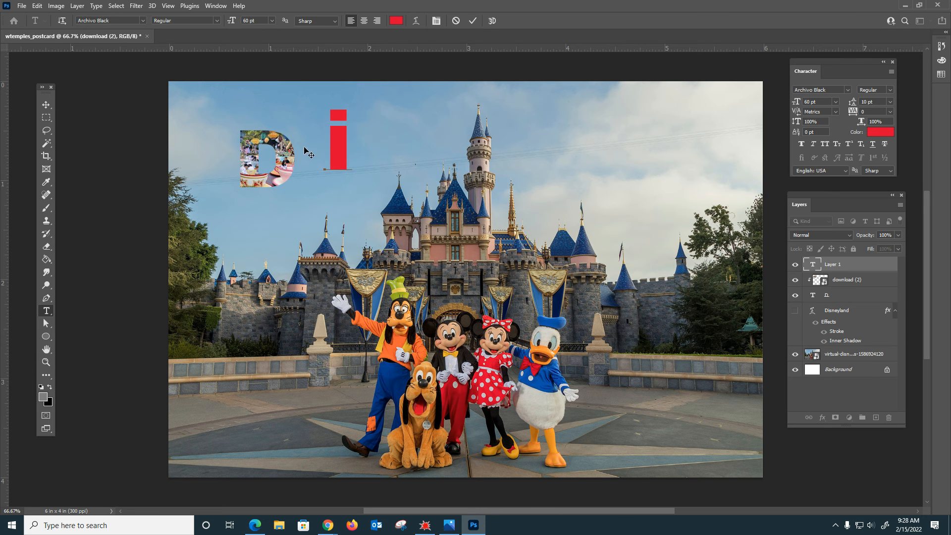
pyautogui.click(46, 104)
pyautogui.moveTo(334, 145); pyautogui.dragTo(314, 170)
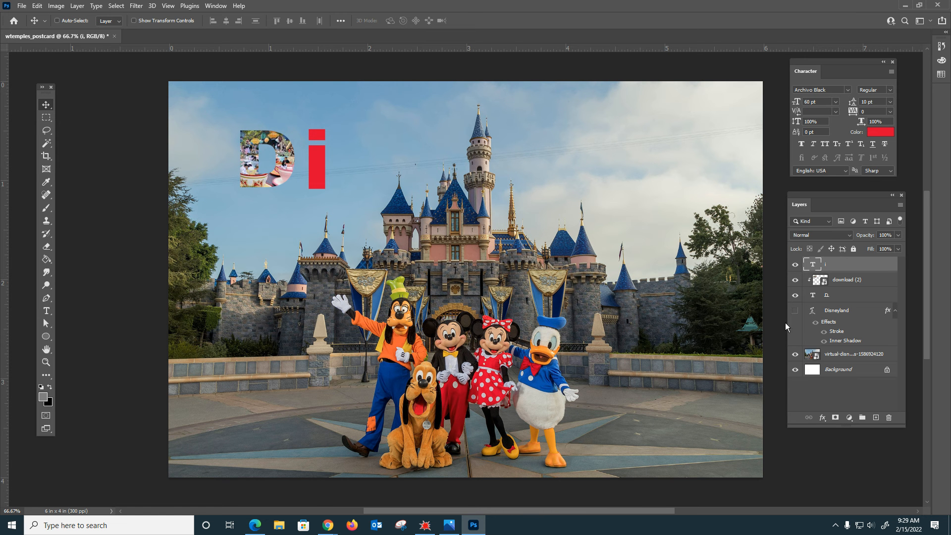
# Place the embedded Slinky Dog Dash ride image, scaled down so that it covers the letter "i"
pyautogui.click(22, 6)
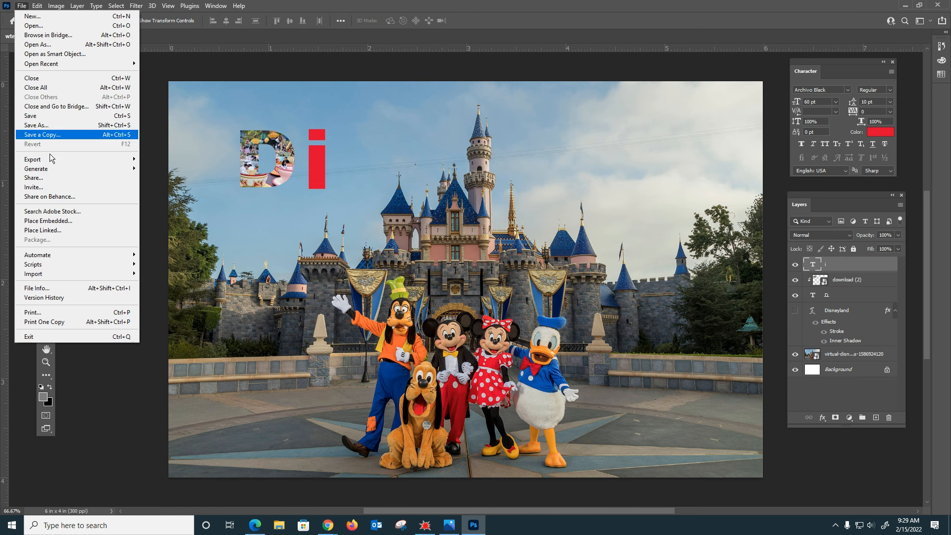
pyautogui.click(48, 221)
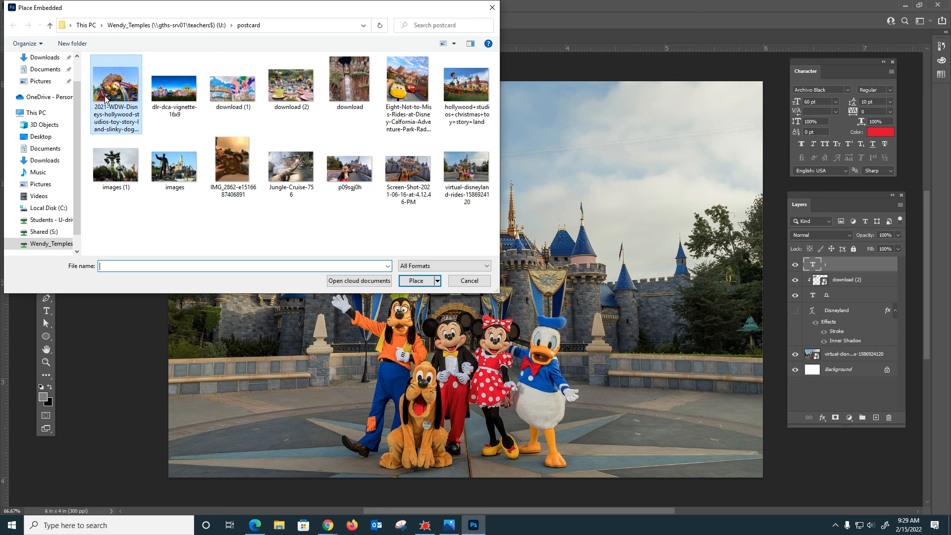
pyautogui.doubleClick(115, 92)
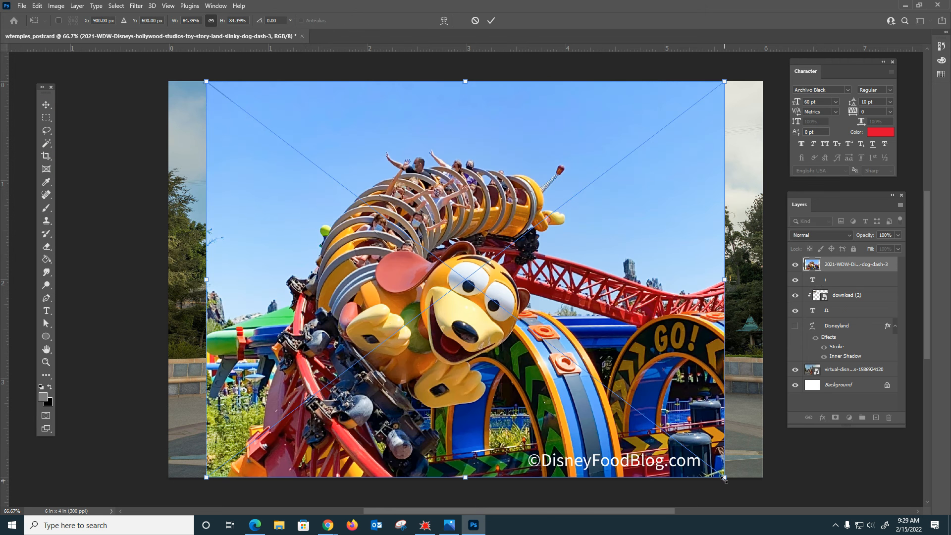
pyautogui.moveTo(724, 478); pyautogui.dragTo(343, 166)
pyautogui.press('Return')
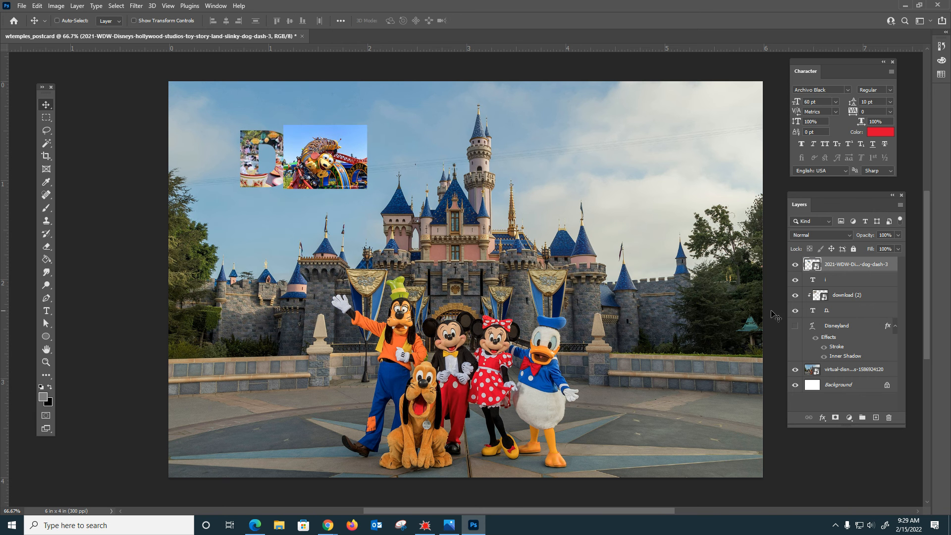
# Clip the Slinky Dog image to the letter "i" with a clipping mask and reposition it inside the letter
pyautogui.rightClick(854, 268)
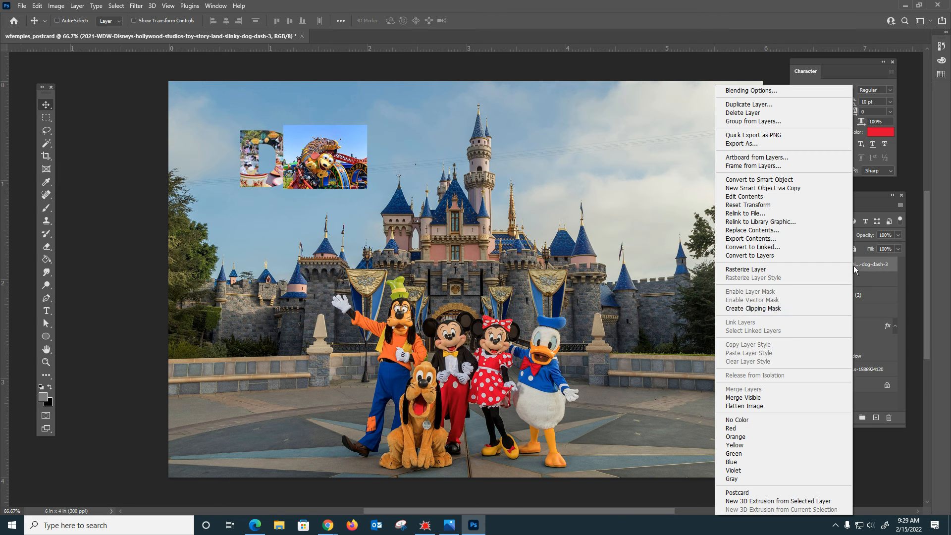
pyautogui.click(781, 309)
pyautogui.moveTo(310, 173); pyautogui.dragTo(318, 175)
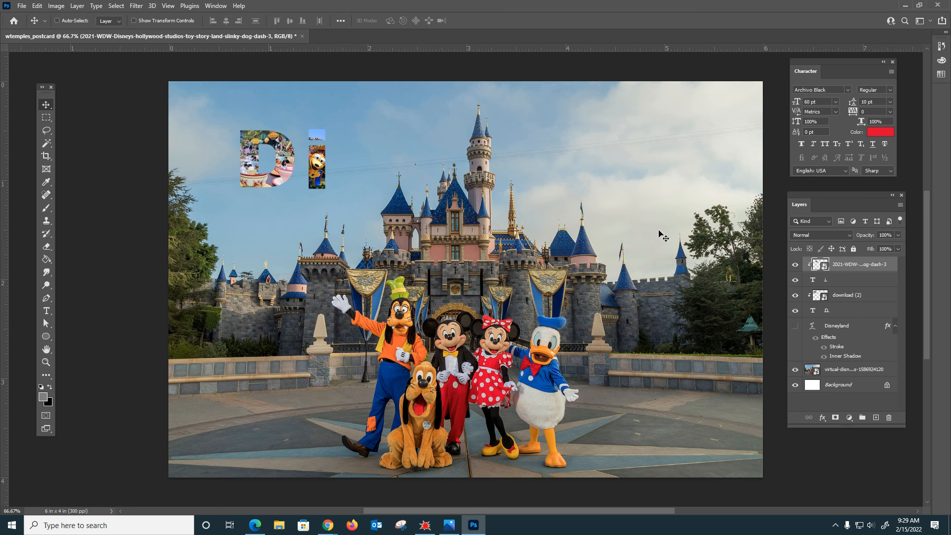
# Add a blue Stroke effect to the "i" text layer
pyautogui.click(849, 284)
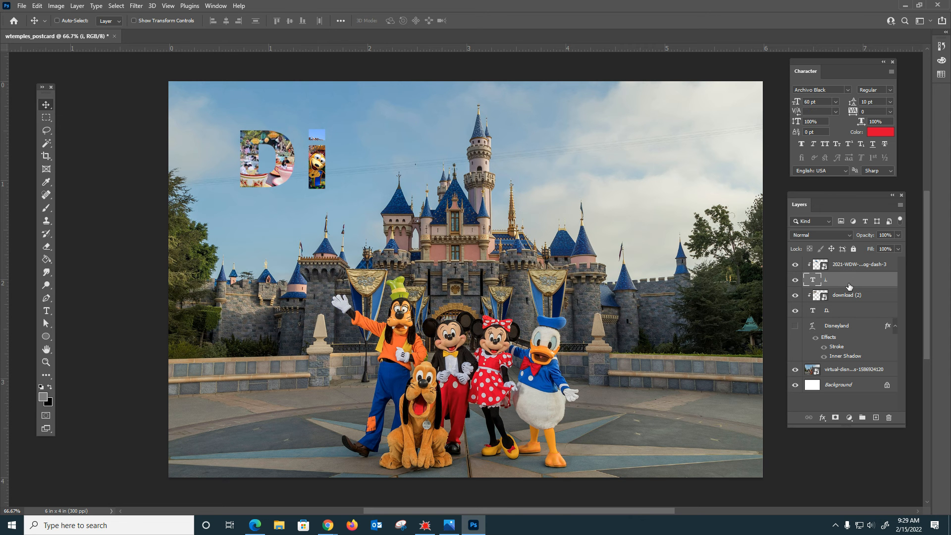
pyautogui.click(822, 418)
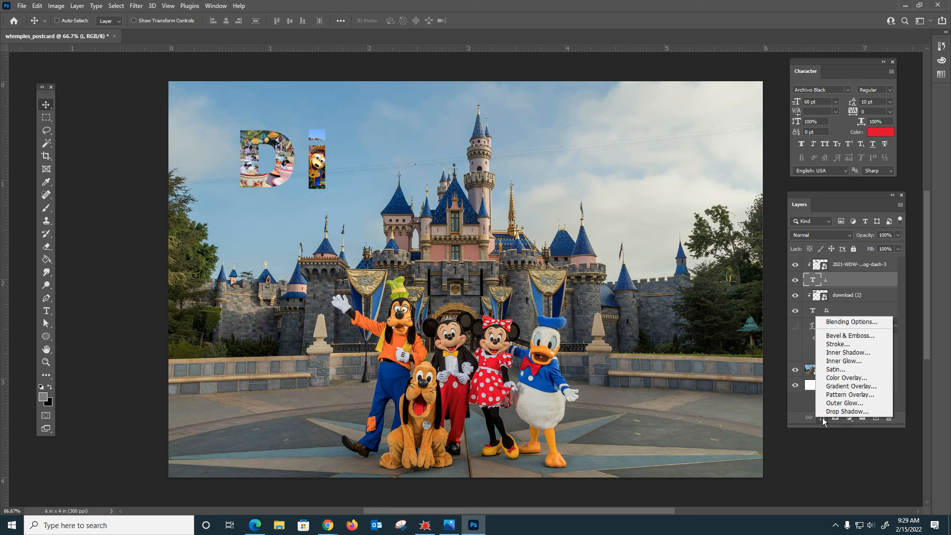
pyautogui.click(878, 322)
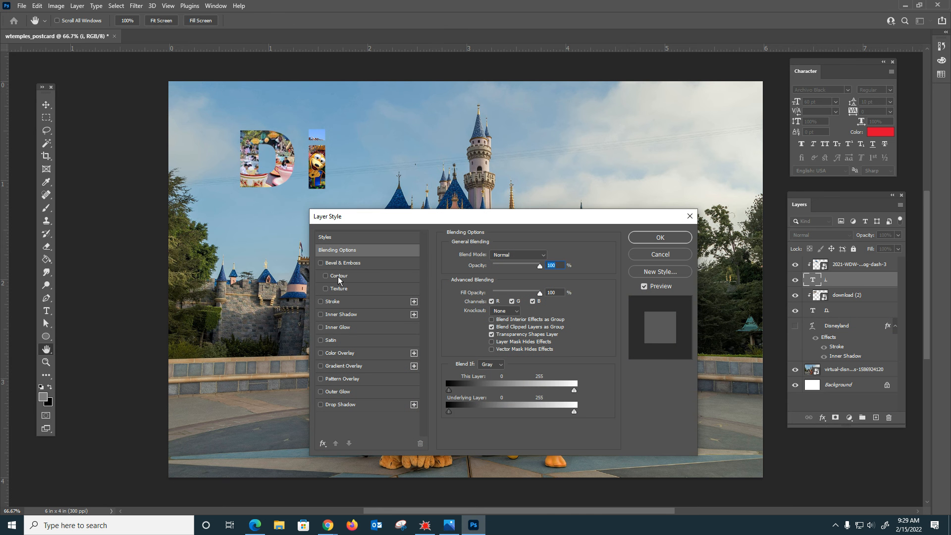
pyautogui.click(321, 302)
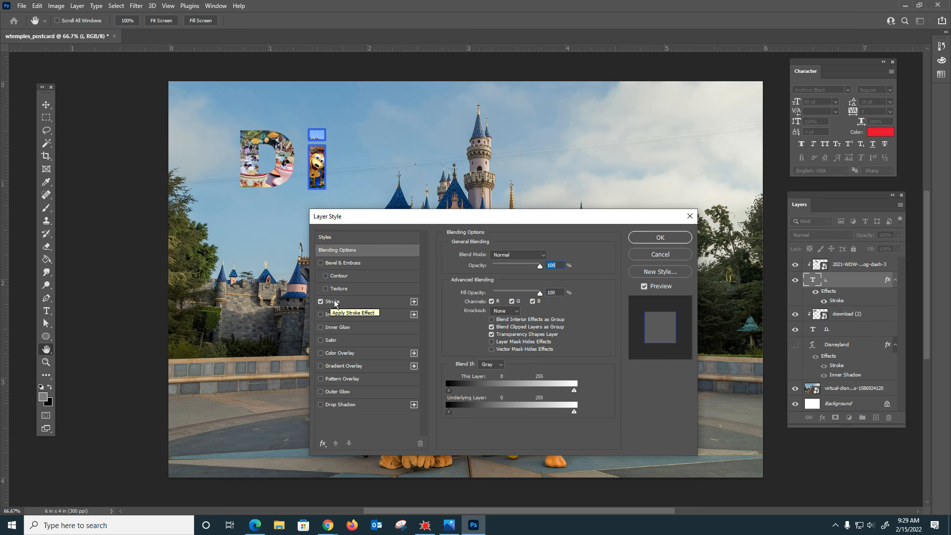
# Add a Drop Shadow to the letter "i" with 70% opacity, a 113° angle and 7 px distance, and apply the layer style
pyautogui.click(321, 406)
pyautogui.click(332, 405)
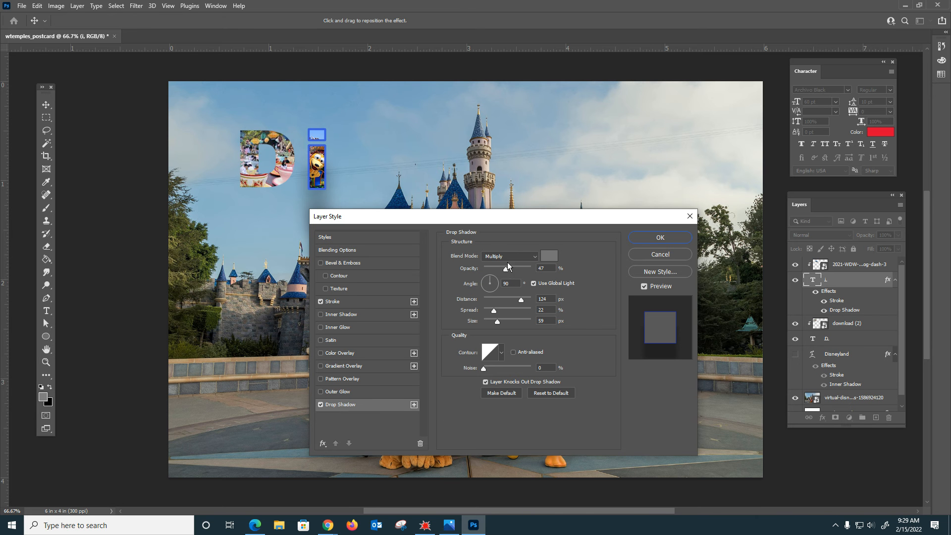
pyautogui.moveTo(503, 270)
pyautogui.mouseDown()
pyautogui.moveTo(493, 298)
pyautogui.moveTo(512, 268)
pyautogui.mouseUp()
pyautogui.moveTo(492, 299); pyautogui.dragTo(487, 299)
pyautogui.moveTo(490, 285); pyautogui.dragTo(485, 276)
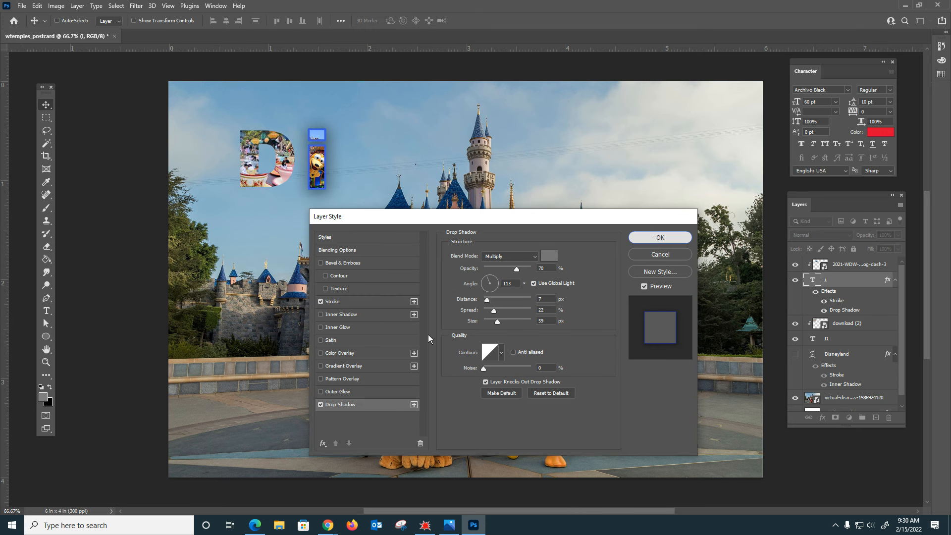
pyautogui.click(658, 240)
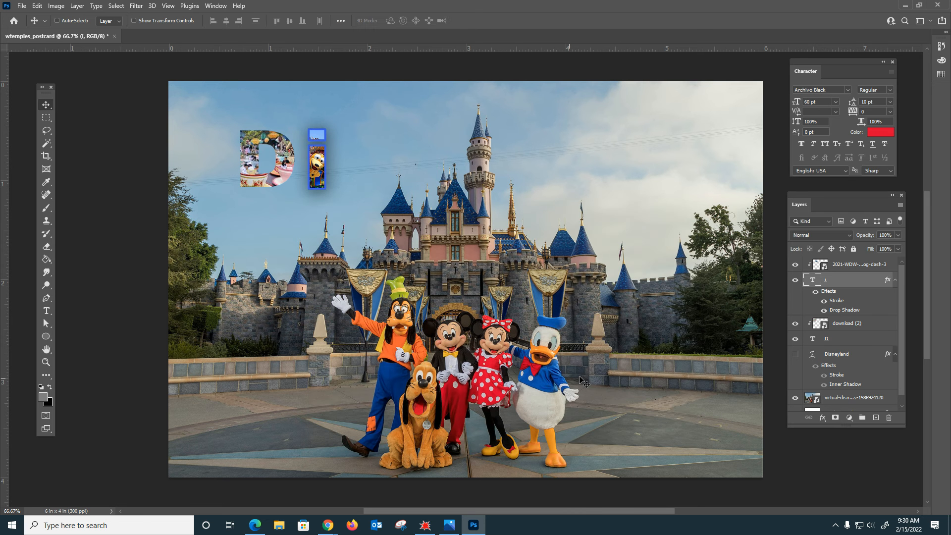
# Copy the layer style of the letter "i" and paste it onto the "D" text layer
pyautogui.rightClick(834, 292)
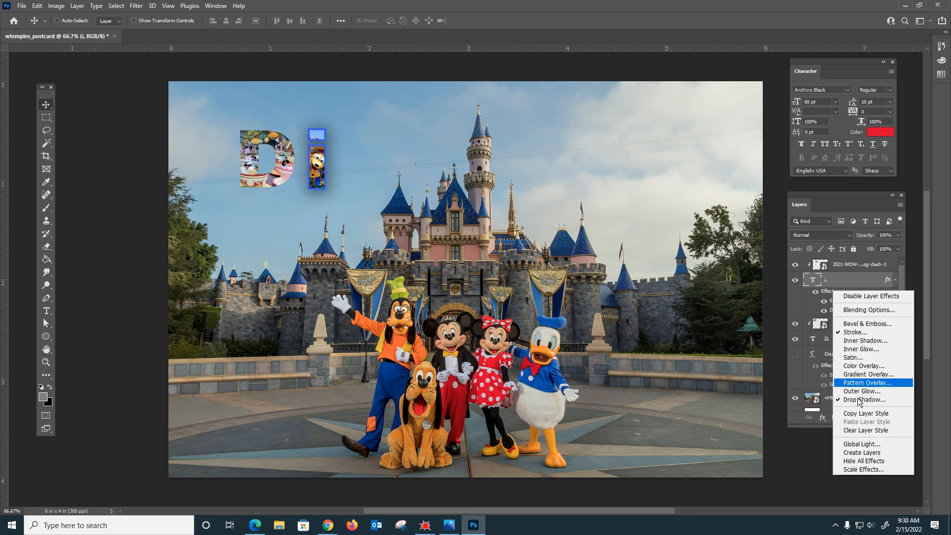
pyautogui.click(860, 415)
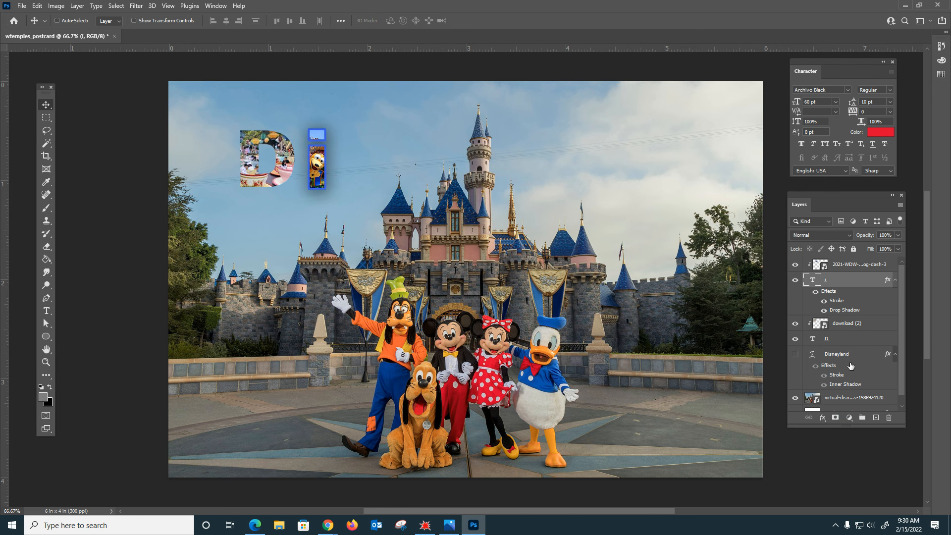
pyautogui.click(835, 341)
pyautogui.rightClick(835, 341)
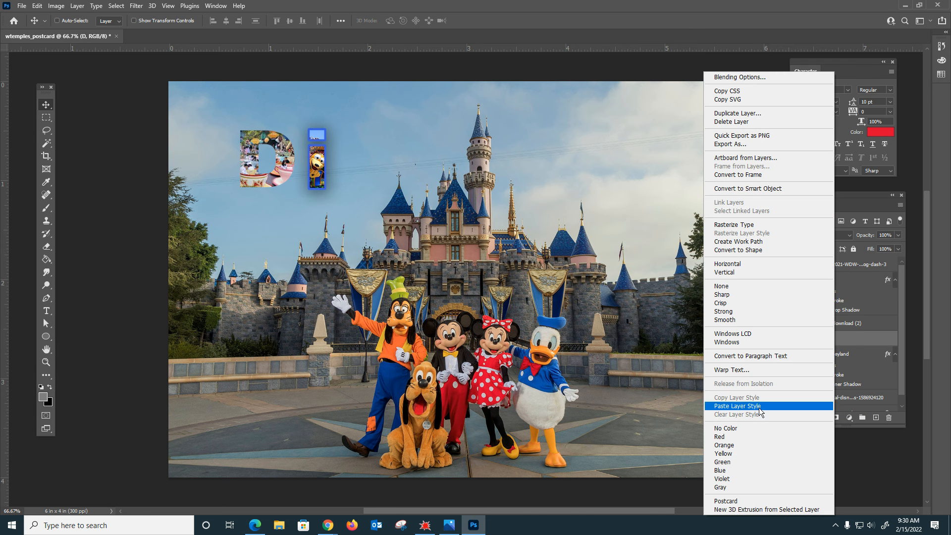
pyautogui.rightClick(858, 339)
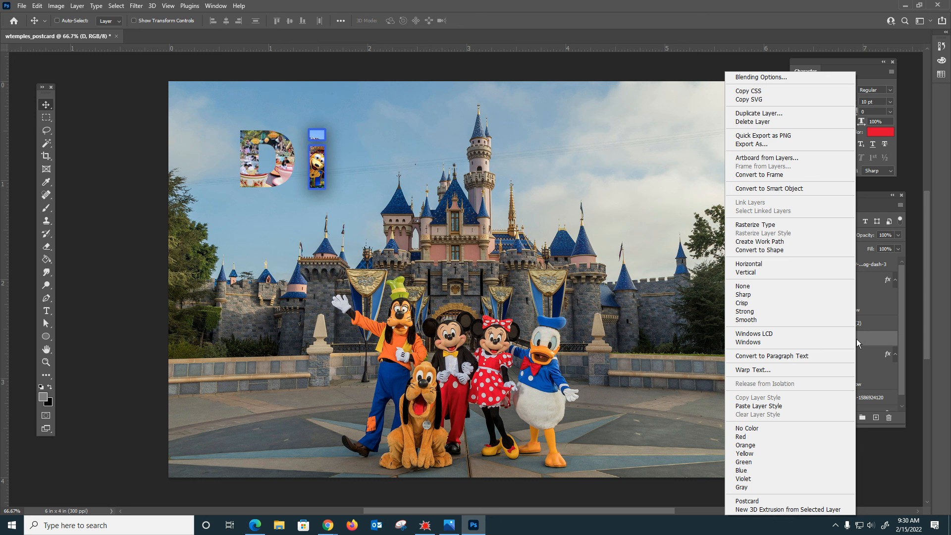
pyautogui.click(771, 406)
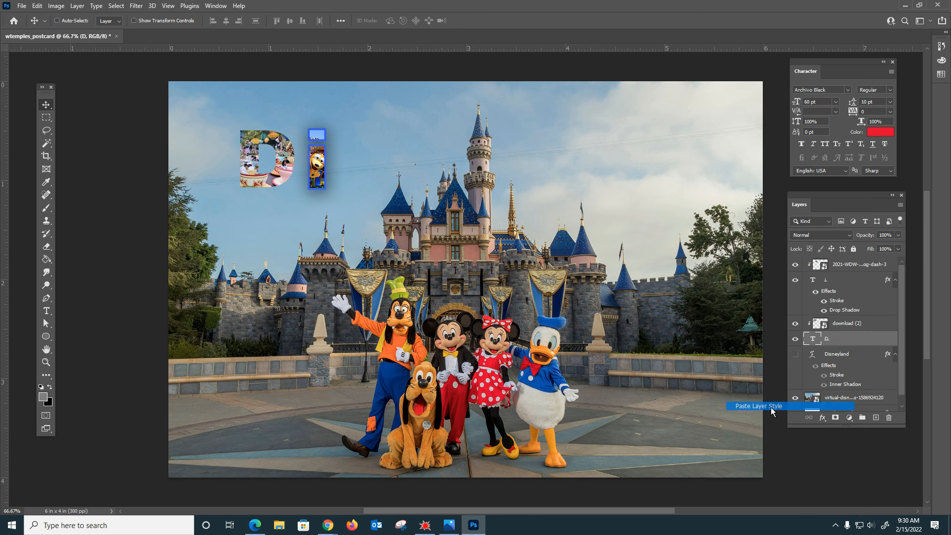
pyautogui.rightClick(837, 293)
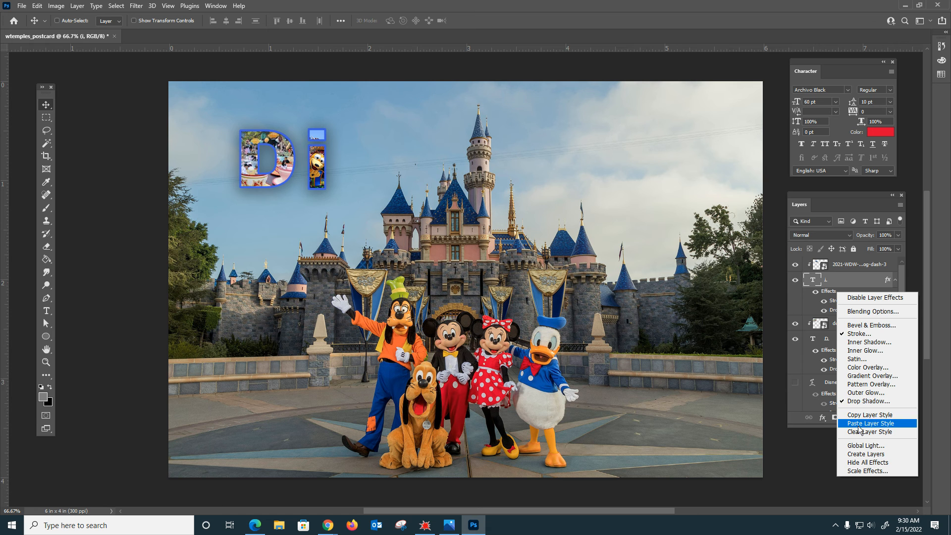
pyautogui.click(827, 342)
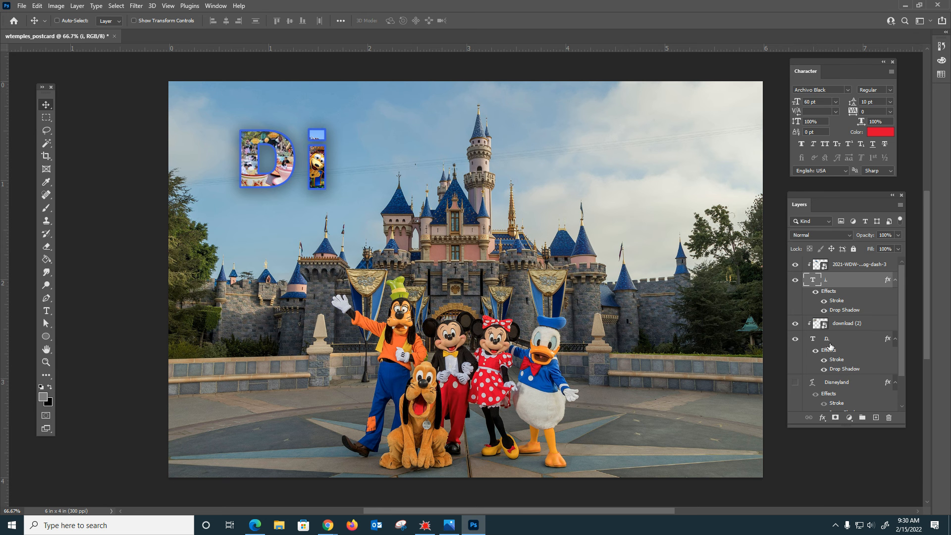
pyautogui.rightClick(834, 348)
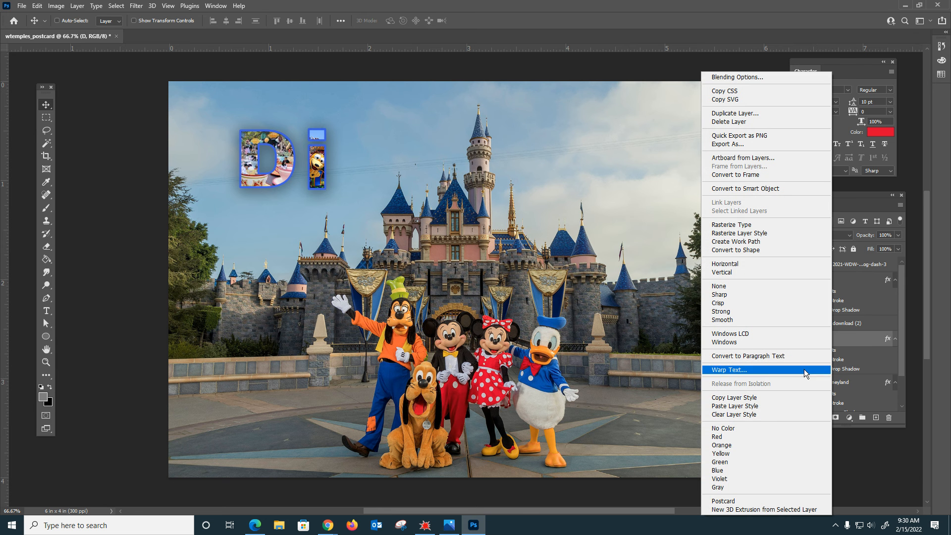
pyautogui.click(341, 180)
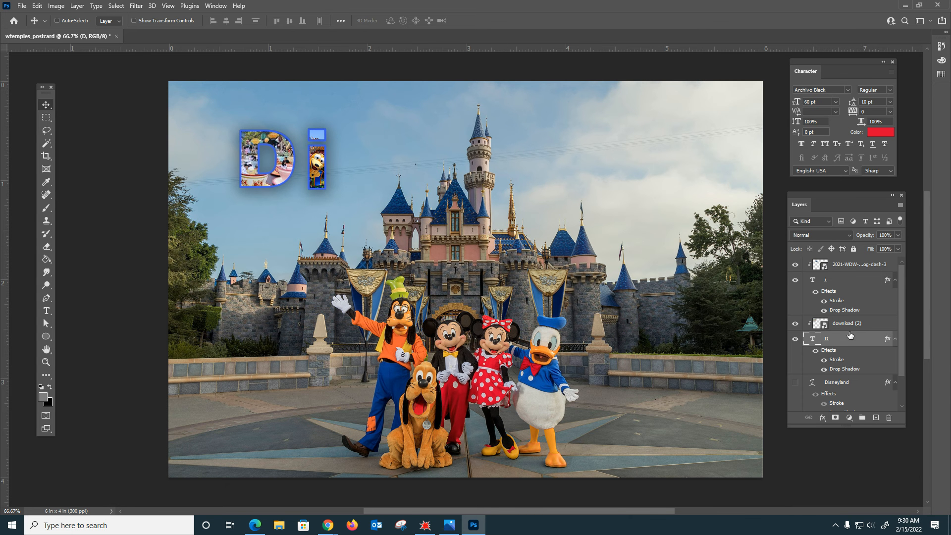
# Add a separate red letter "s" above the Slinky Dog image layer and align it beside the "i" on the same baseline
pyautogui.click(841, 271)
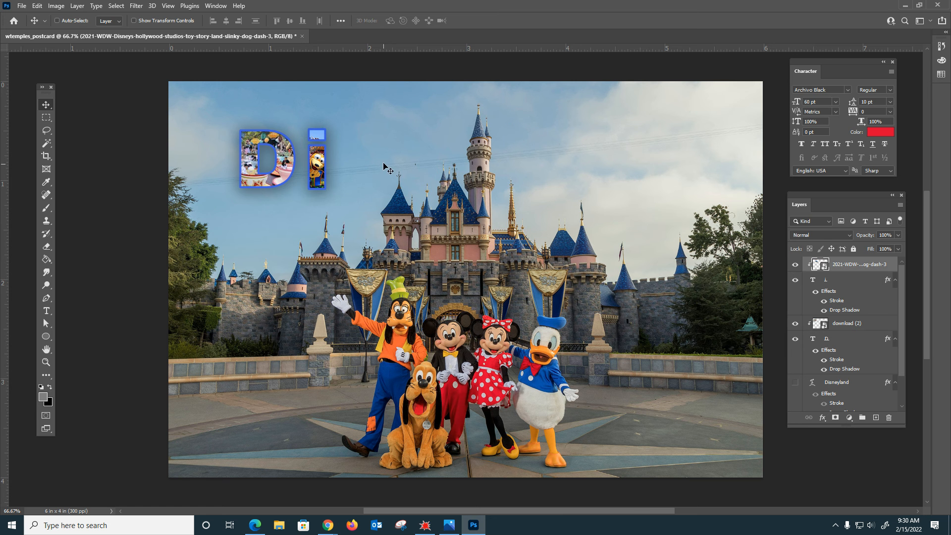
pyautogui.click(47, 311)
pyautogui.click(355, 170)
pyautogui.write('S')
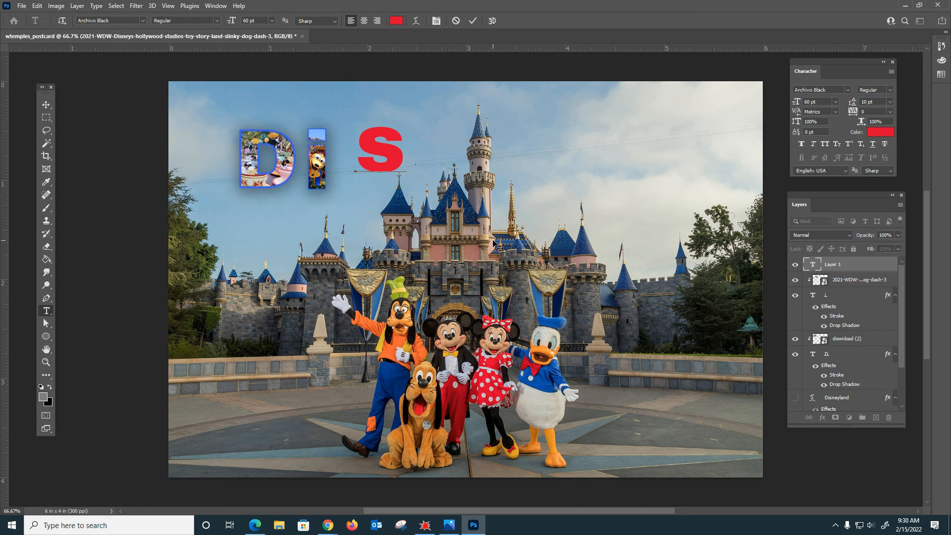
pyautogui.click(46, 105)
pyautogui.moveTo(390, 158); pyautogui.dragTo(372, 176)
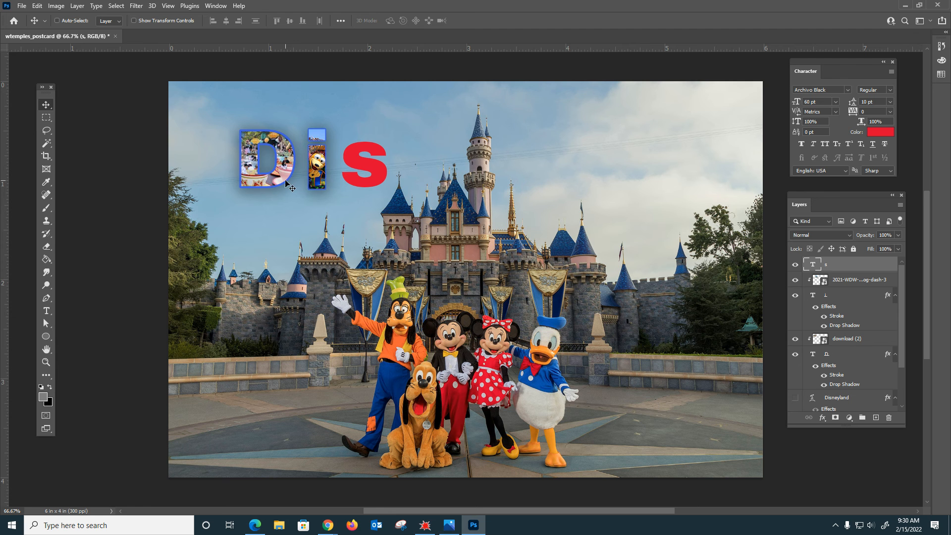
pyautogui.moveTo(364, 179)
pyautogui.mouseDown()
pyautogui.moveTo(358, 187)
pyautogui.moveTo(366, 183)
pyautogui.mouseUp()
# Place the p09sgj0h Mickey image as an embedded layer, scale it to about 9.5% and position it over the "s"
pyautogui.click(22, 6)
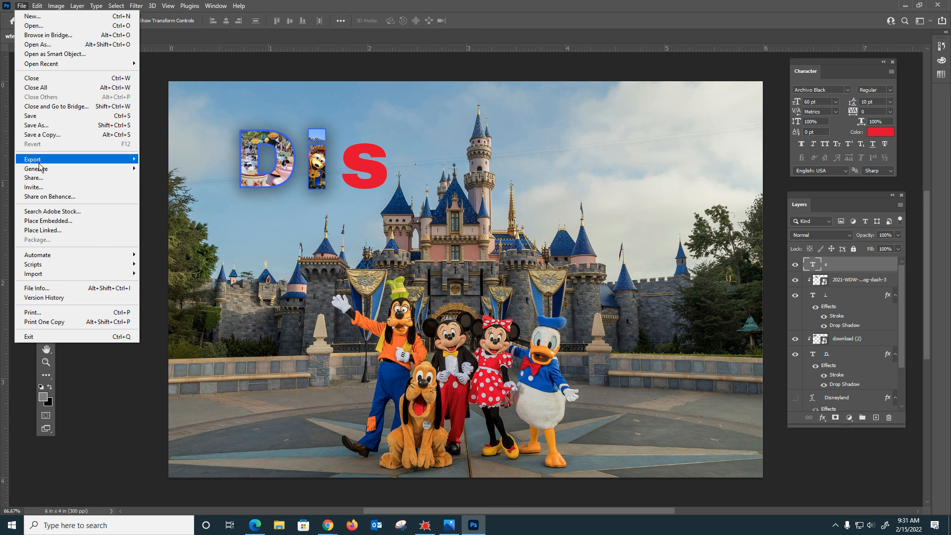
pyautogui.click(60, 221)
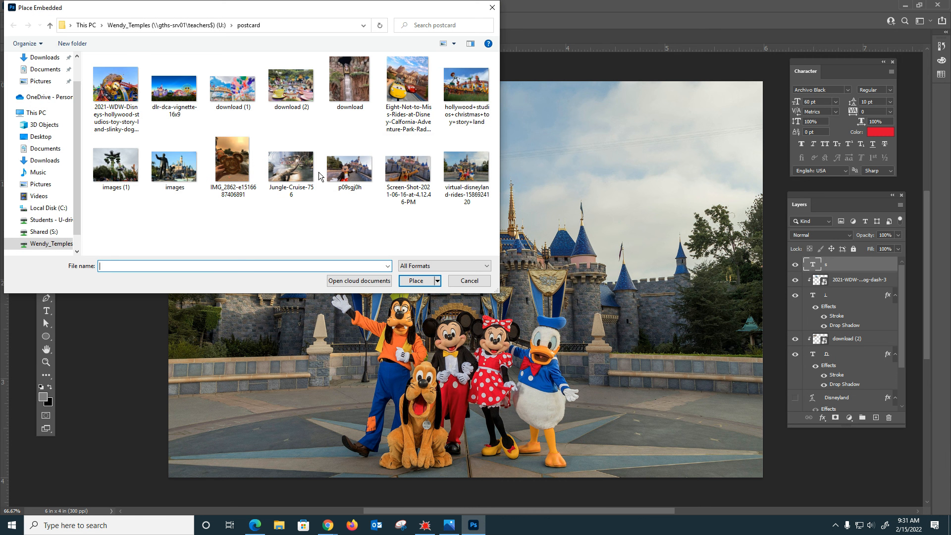
pyautogui.doubleClick(358, 174)
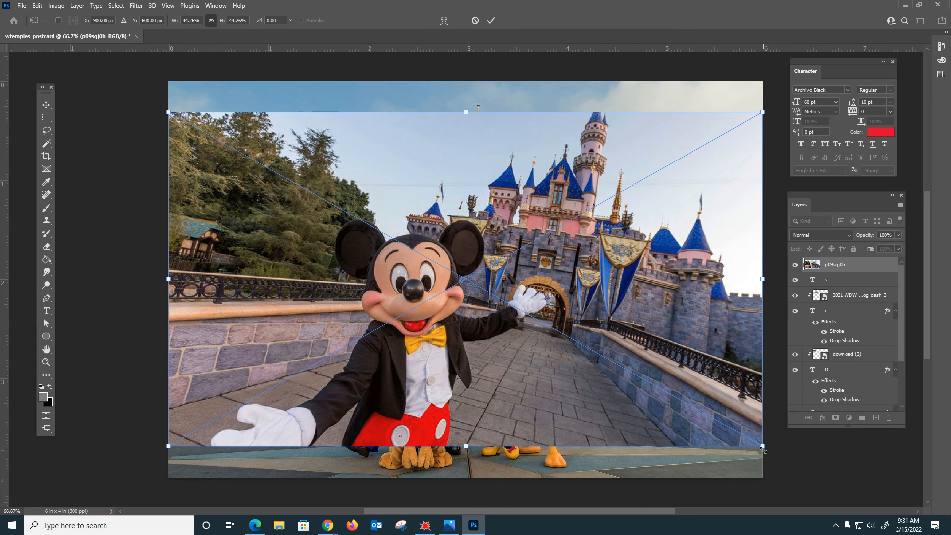
pyautogui.moveTo(762, 446); pyautogui.dragTo(437, 186)
pyautogui.moveTo(381, 158); pyautogui.dragTo(390, 169)
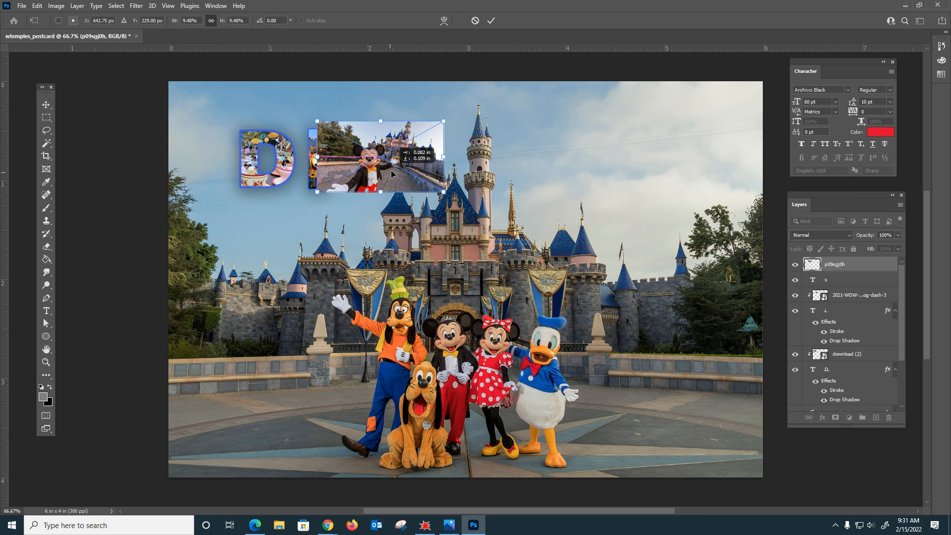
pyautogui.press('Return')
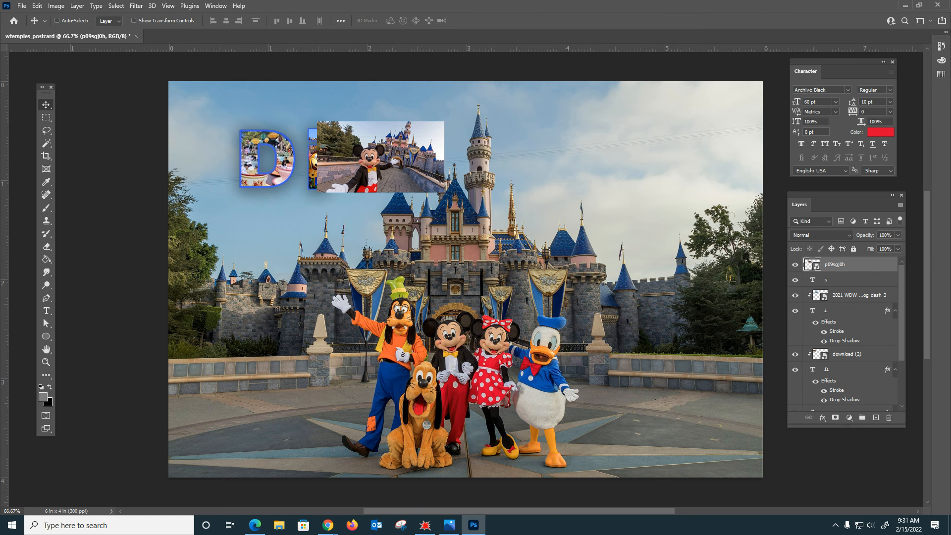
# Clip the Mickey image to the "s" text layer and paste the copied layer style onto that letter
pyautogui.rightClick(870, 263)
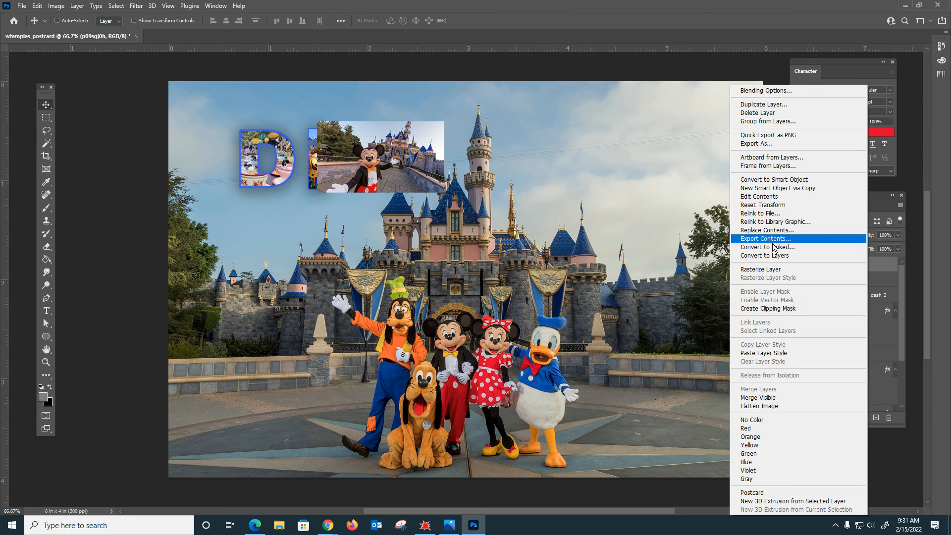
pyautogui.click(776, 307)
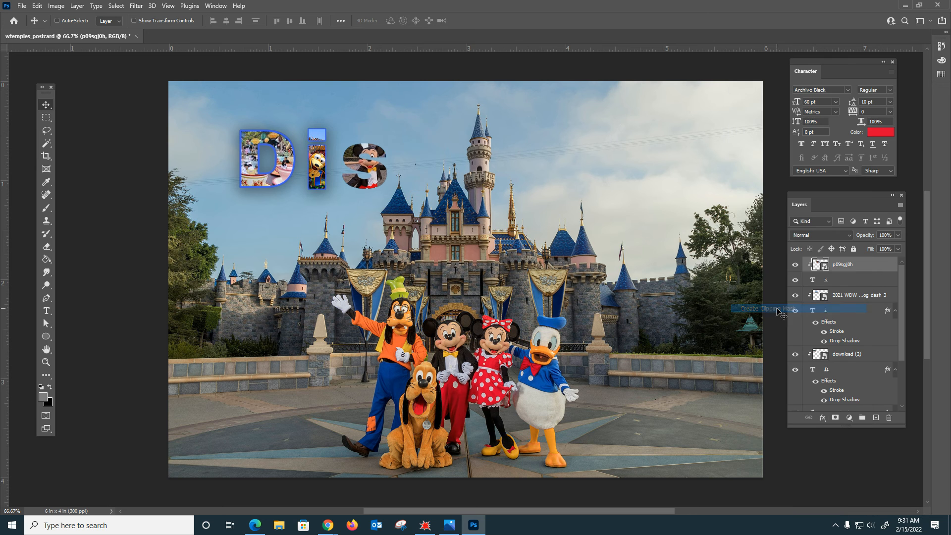
pyautogui.rightClick(863, 283)
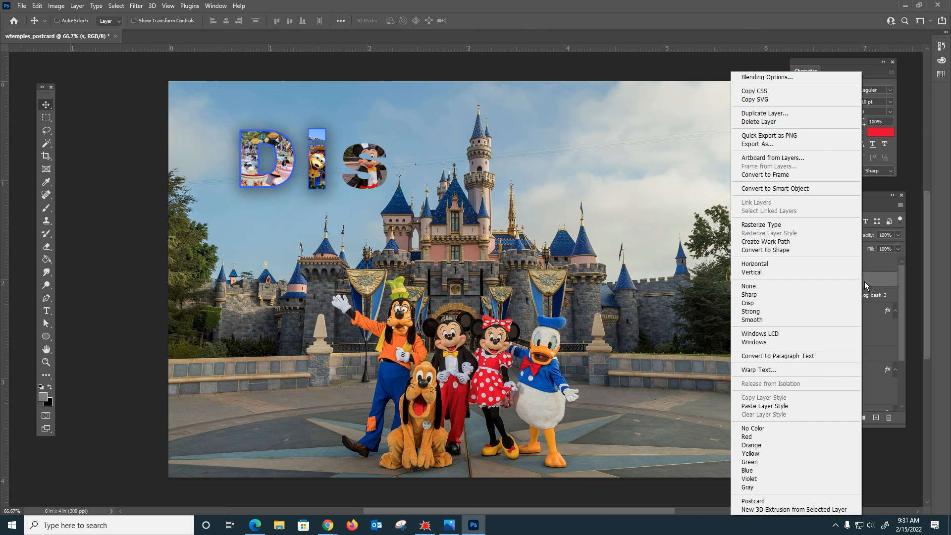
pyautogui.click(773, 406)
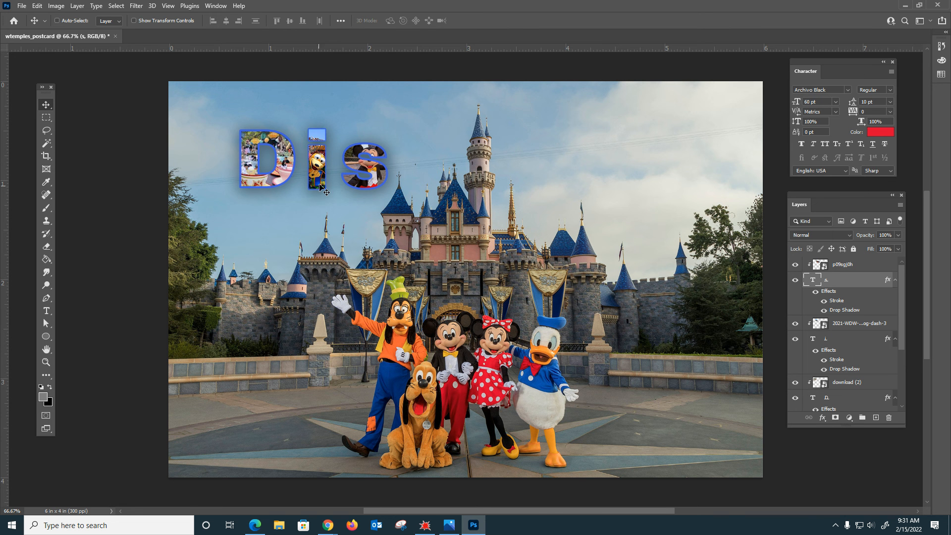
# Nudge the letter "s" slightly away from the "i" and reposition the clipped Mickey image inside it
pyautogui.moveTo(380, 174); pyautogui.dragTo(380, 168)
pyautogui.click(861, 267)
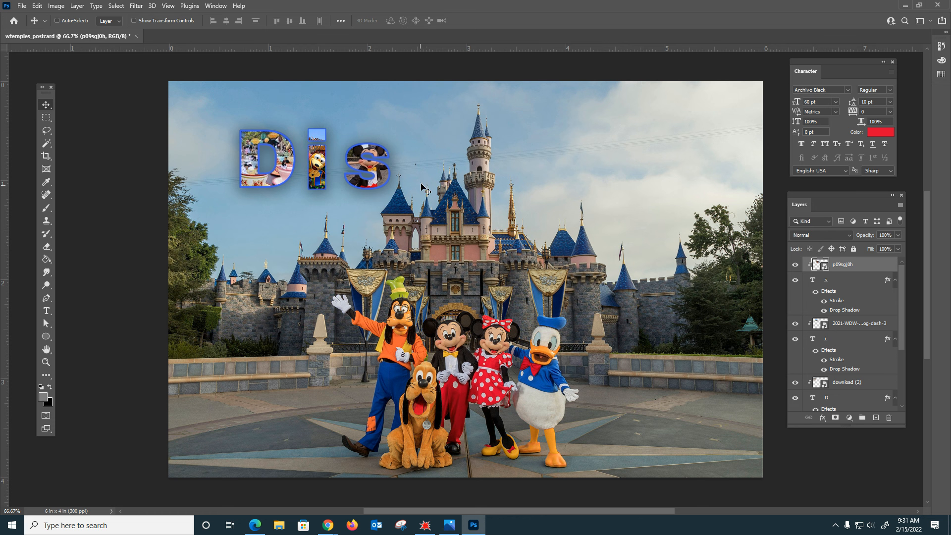
pyautogui.moveTo(367, 172); pyautogui.dragTo(346, 163)
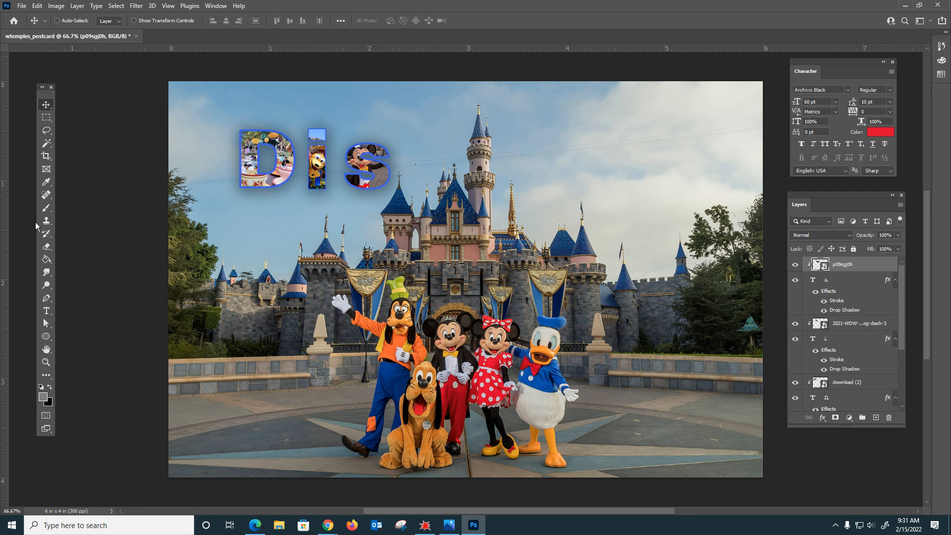
# Add a 24 pt red text layer reading "Greetings from" above the Disneyland letters
pyautogui.click(46, 311)
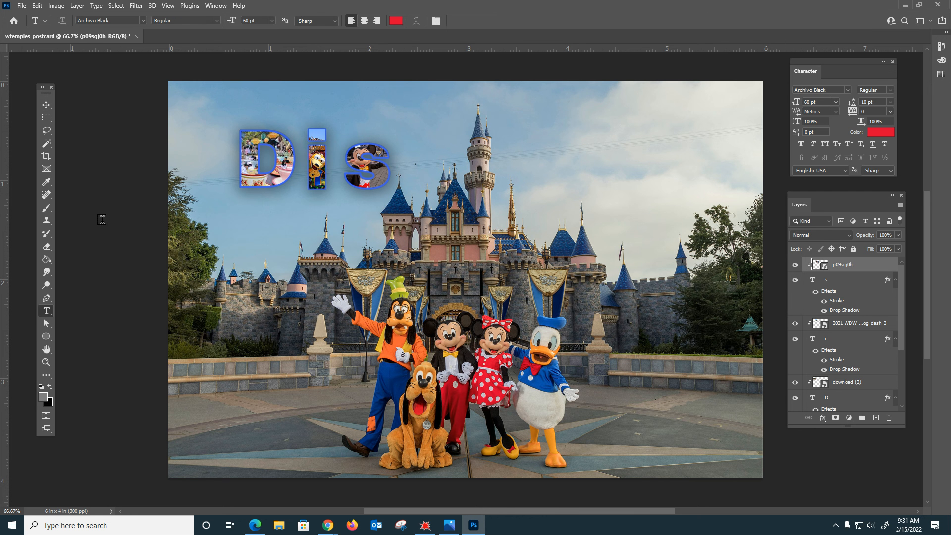
pyautogui.click(210, 101)
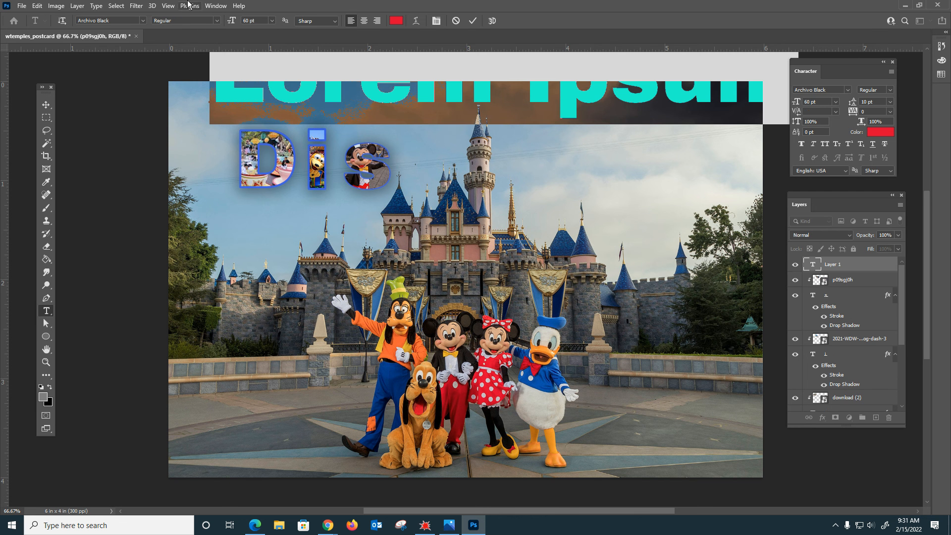
pyautogui.click(271, 19)
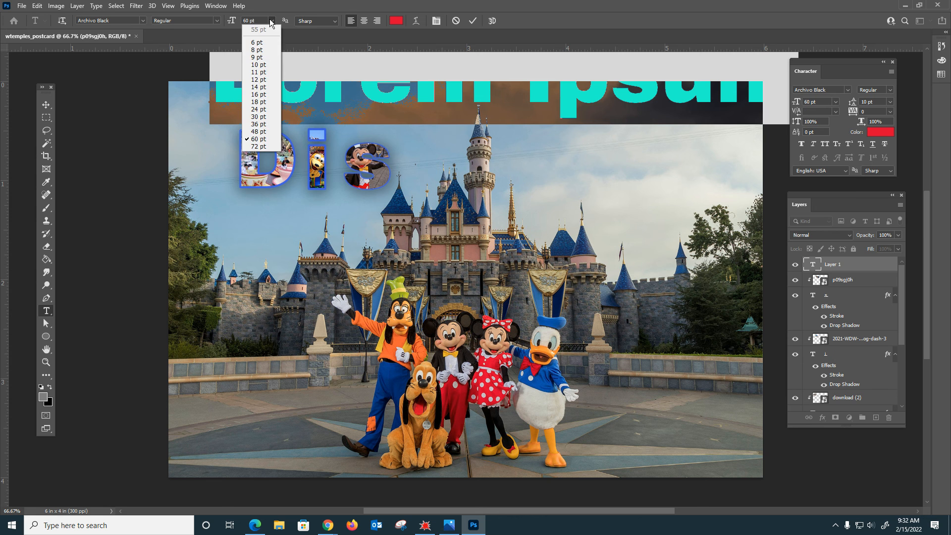
pyautogui.click(268, 109)
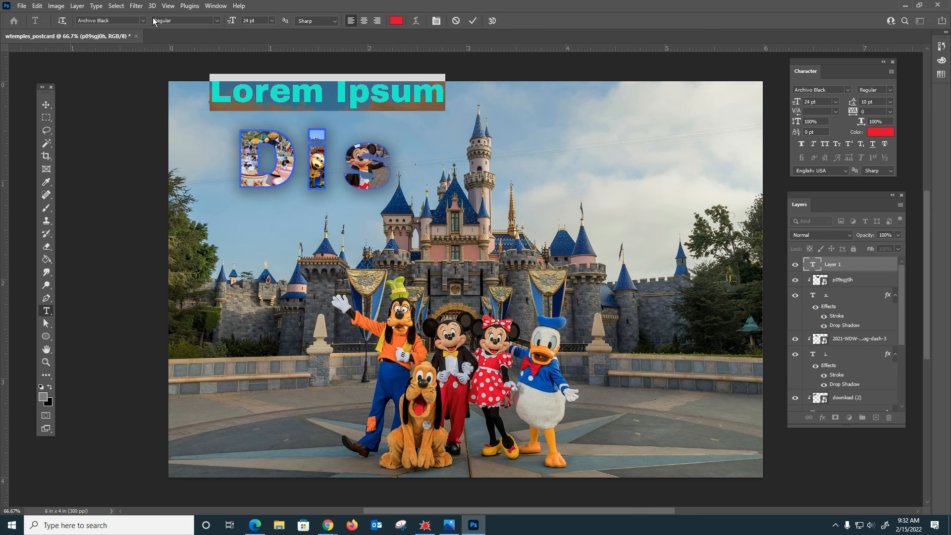
pyautogui.write('Greetings')
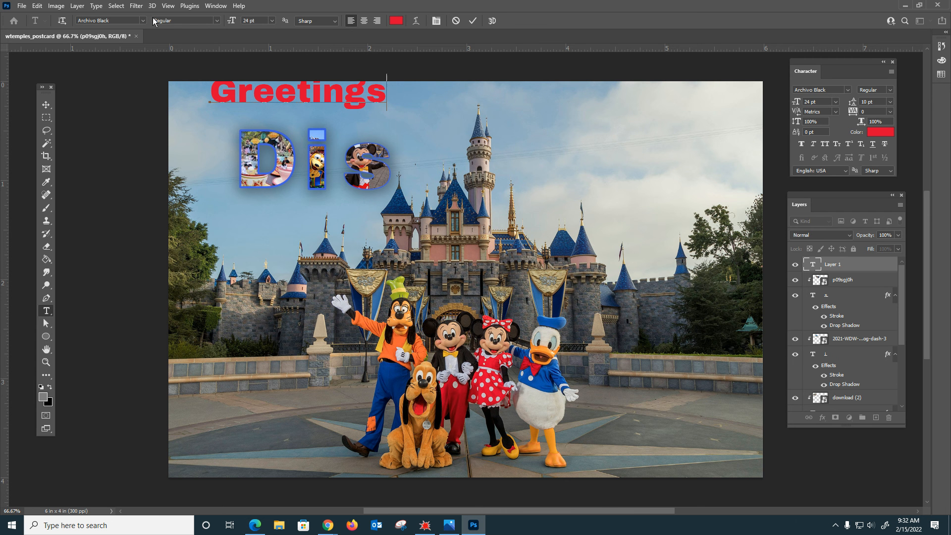
pyautogui.write(' from')
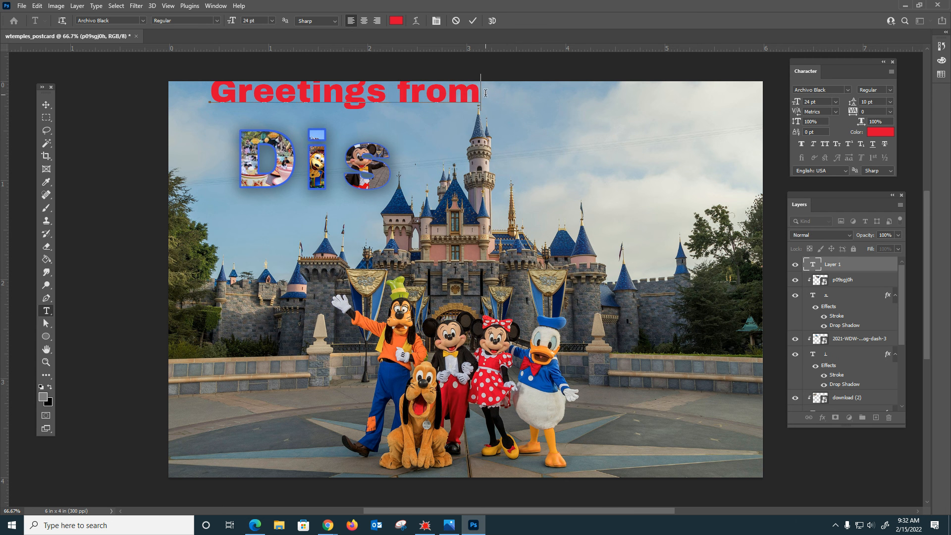
# Set the "Greetings from" text to 14 pt in the Aguafina Script font
pyautogui.moveTo(480, 88); pyautogui.dragTo(196, 74)
pyautogui.click(271, 21)
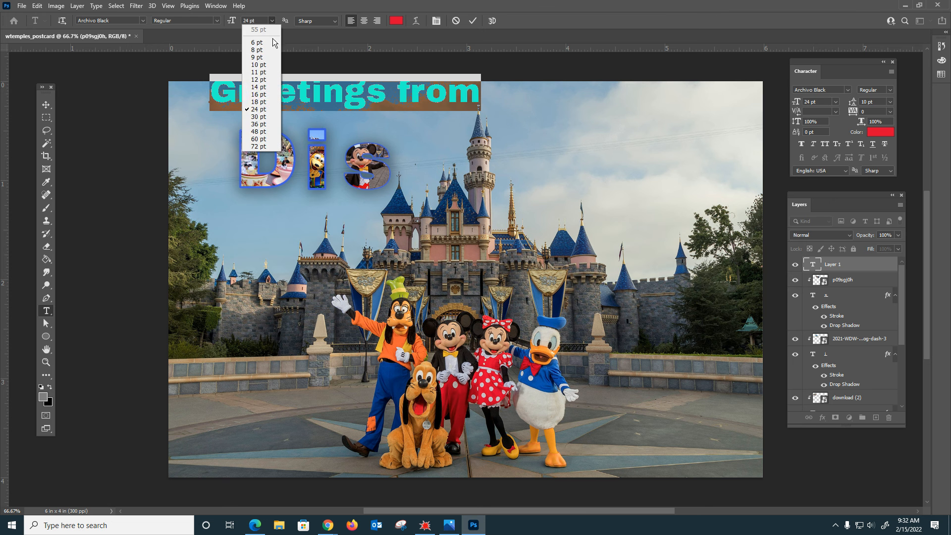
pyautogui.click(258, 88)
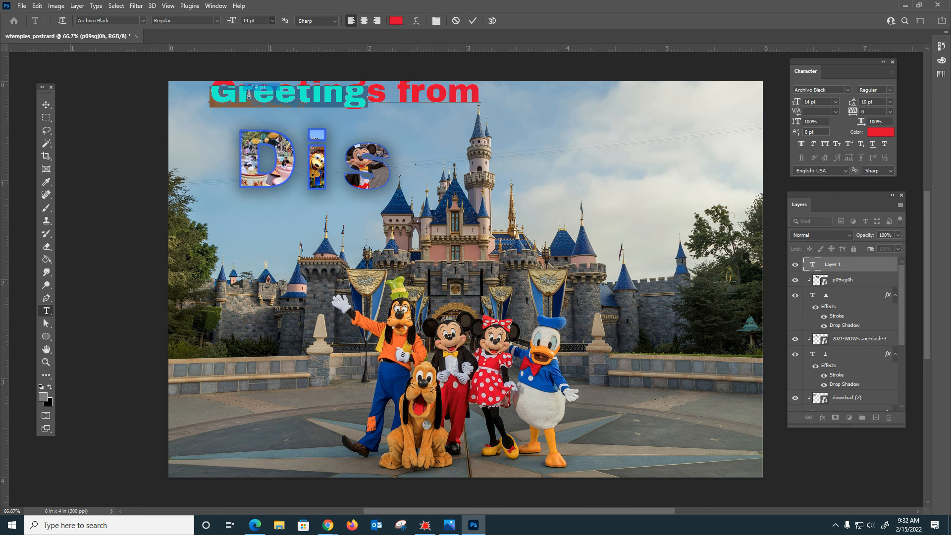
pyautogui.click(142, 20)
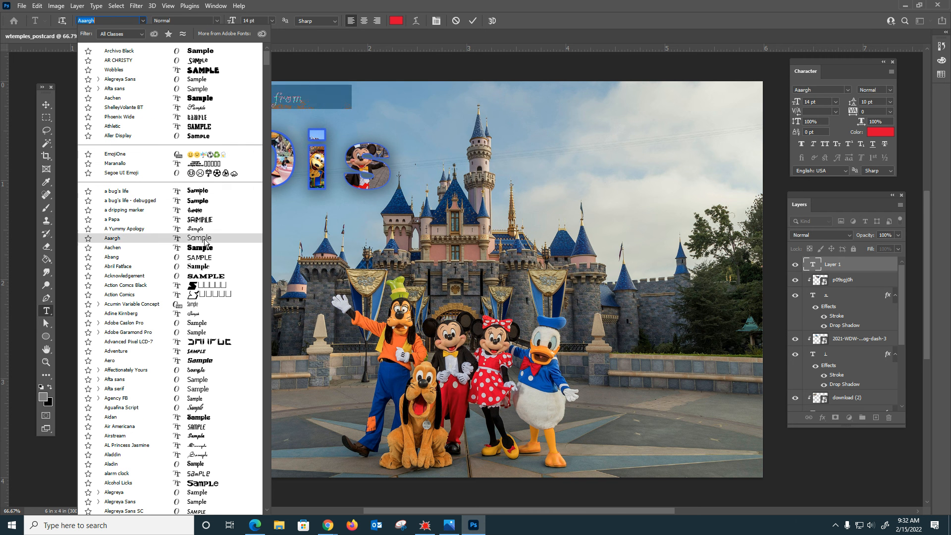
pyautogui.scroll(-1, 218, 323)
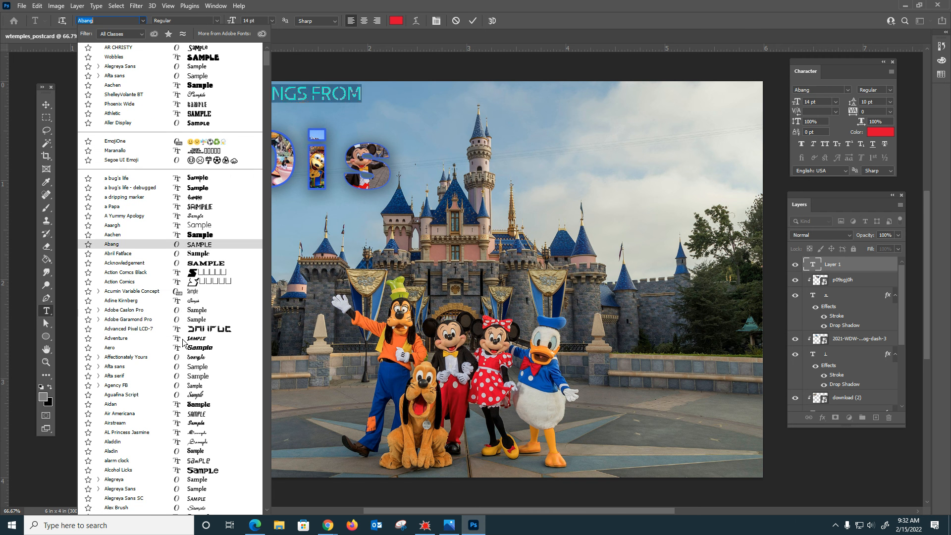
pyautogui.click(199, 395)
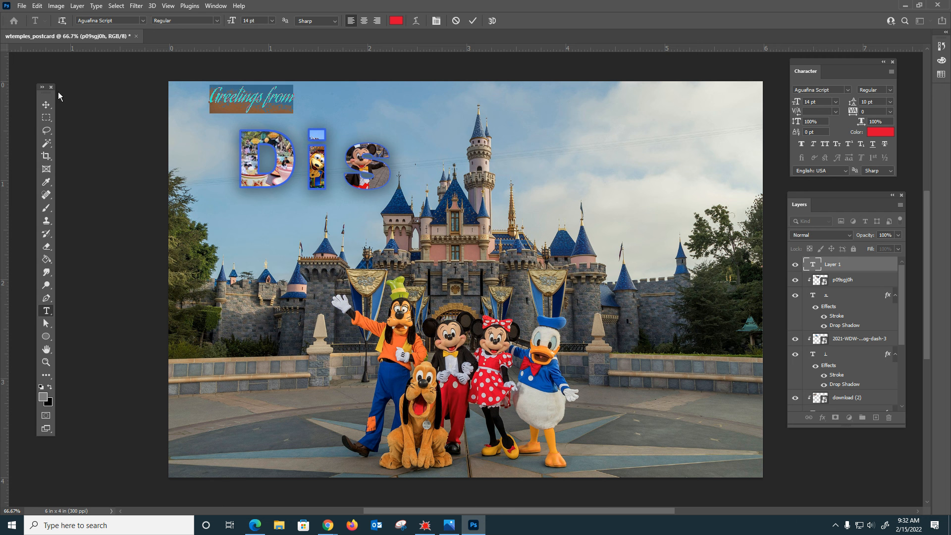
# Move the "Greetings from" text slightly down so it sits just above the letter "D"
pyautogui.click(232, 100)
pyautogui.click(46, 105)
pyautogui.moveTo(250, 105); pyautogui.dragTo(247, 113)
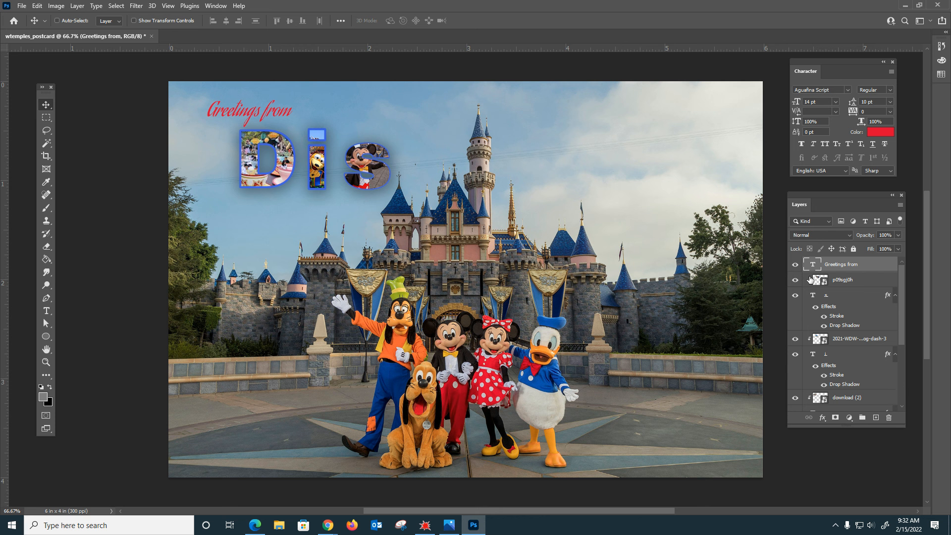
# Hide the separate "D", "i" and "s" letter layers and their clipped images
pyautogui.moveTo(787, 300); pyautogui.dragTo(795, 398)
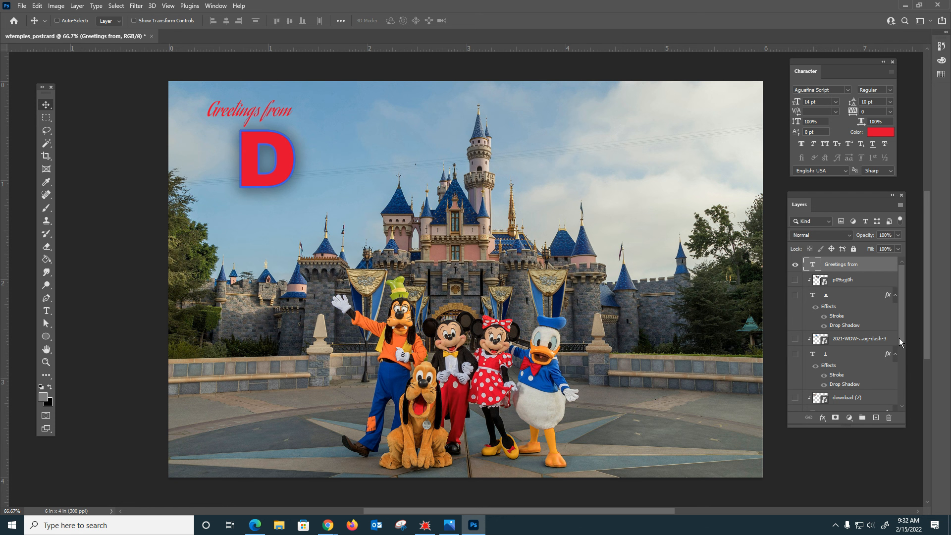
pyautogui.scroll(-3, 900, 347)
pyautogui.click(796, 323)
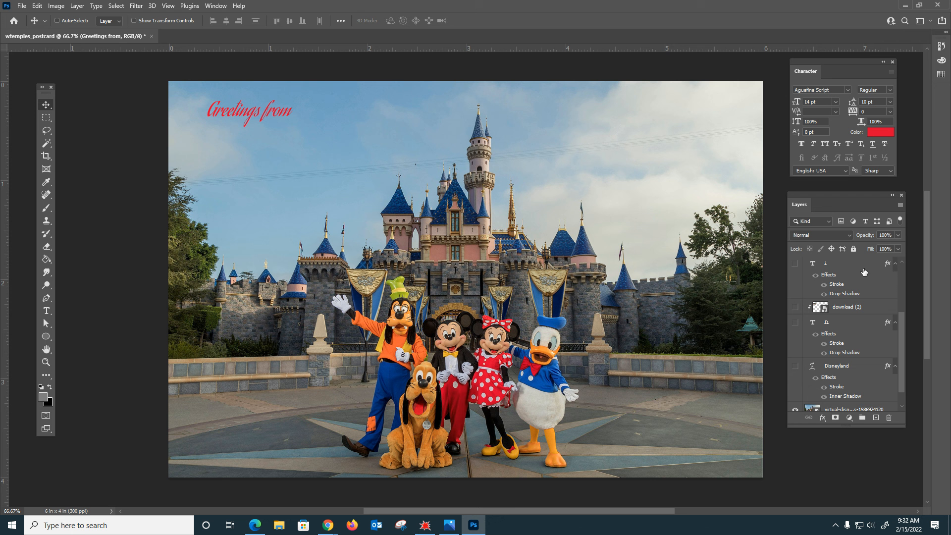
pyautogui.click(795, 264)
pyautogui.click(796, 264)
# Add a new red text layer reading "Disneyland" below the "Greetings from" text
pyautogui.click(46, 311)
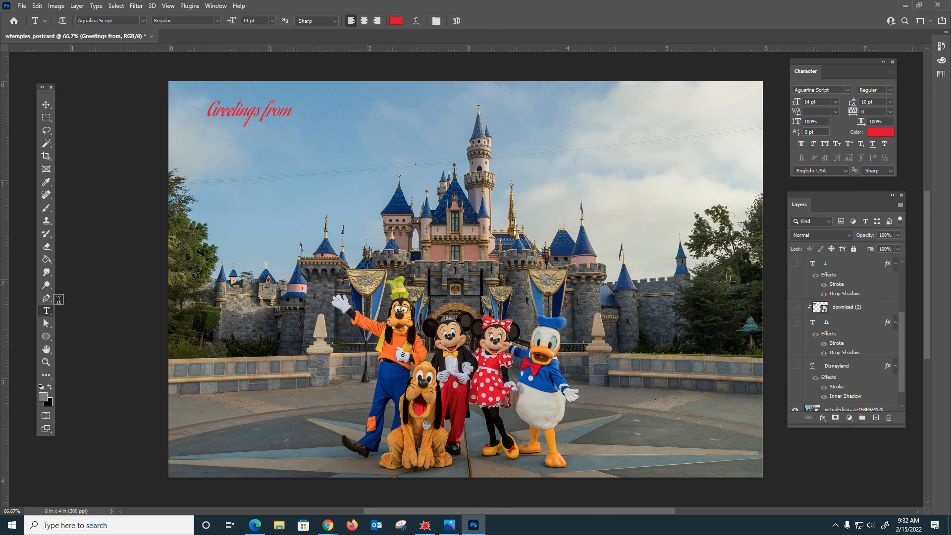
pyautogui.click(247, 195)
pyautogui.write('Disney')
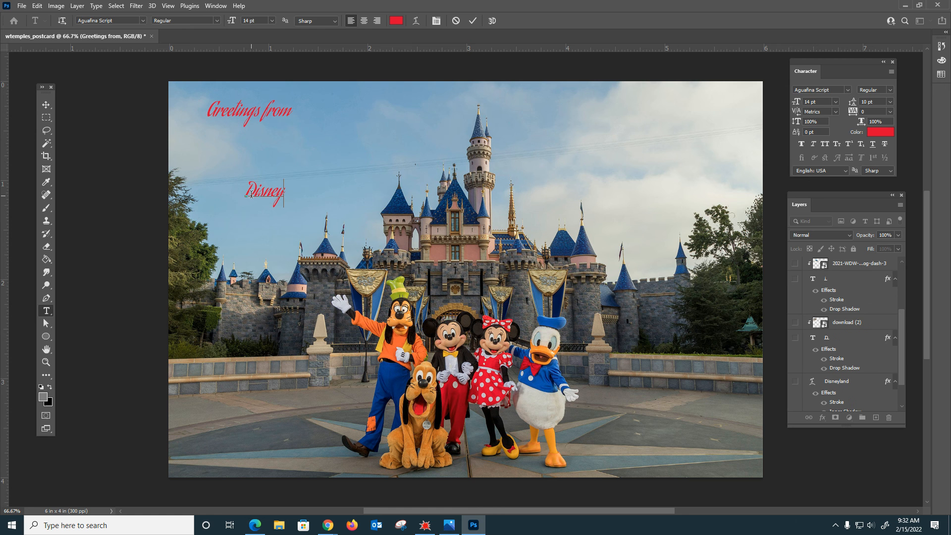
pyautogui.write('land')
# Try the "Disneyland" text at 48 pt and at 72 pt in Aguafina Script
pyautogui.moveTo(248, 190); pyautogui.dragTo(309, 193)
pyautogui.click(271, 21)
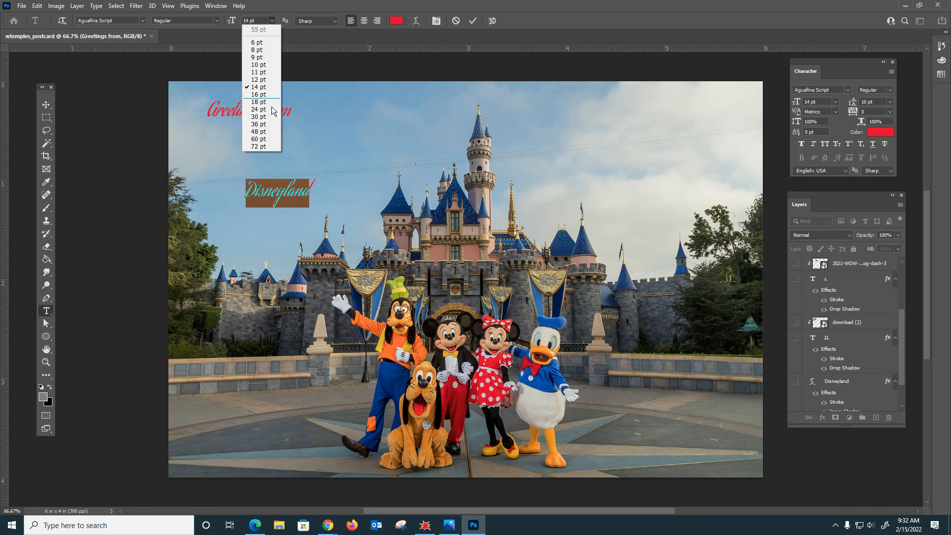
pyautogui.click(267, 132)
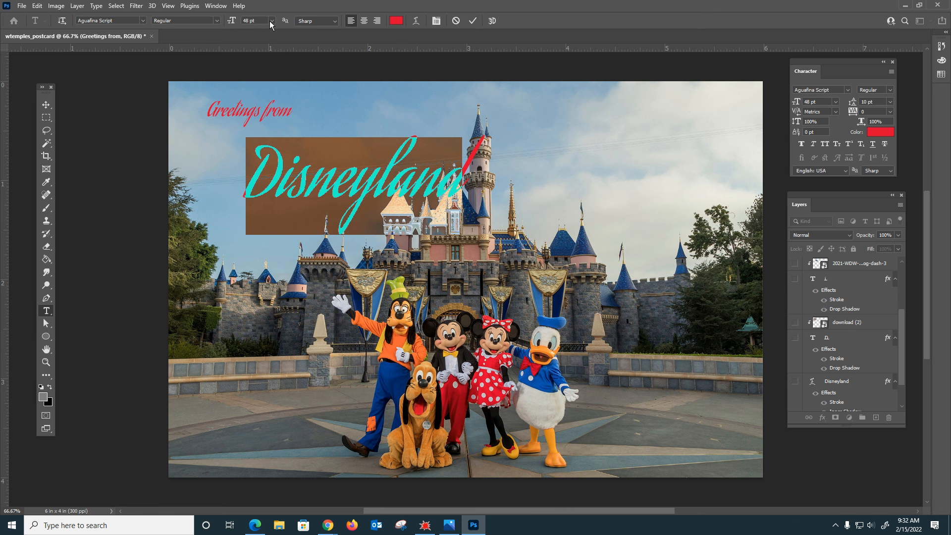
pyautogui.click(271, 21)
pyautogui.click(263, 145)
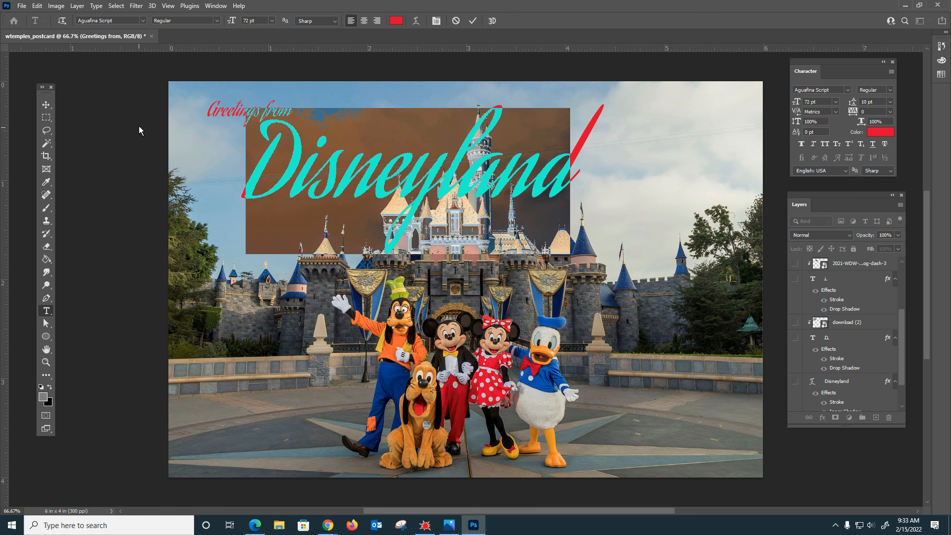
# Set the "Disneyland" text to the Wobbles font at 48 pt and move it fully inside the postcard, below "Greetings from"
pyautogui.click(142, 20)
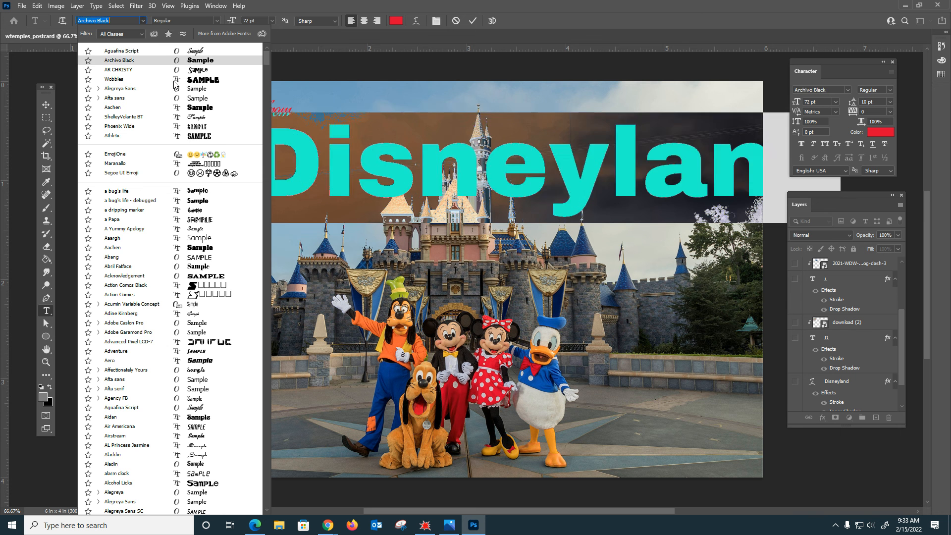
pyautogui.click(175, 83)
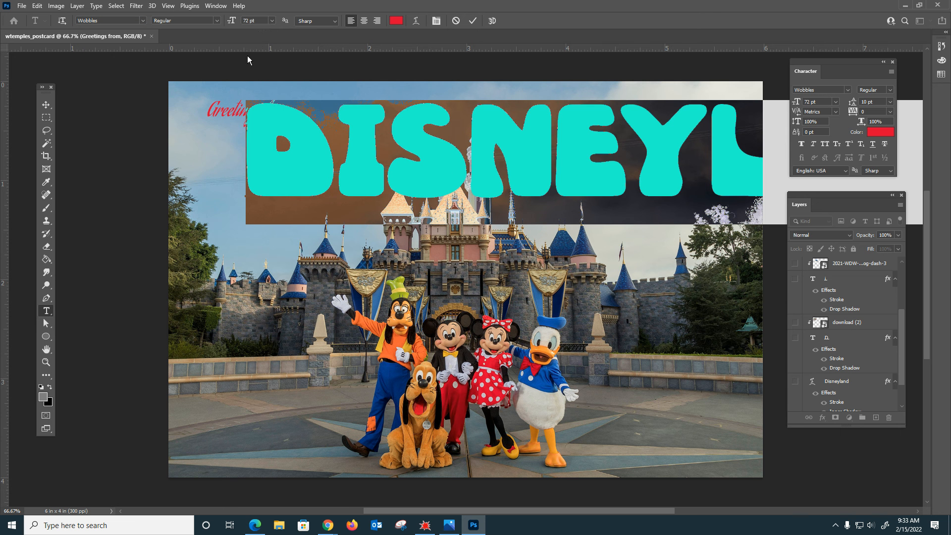
pyautogui.click(270, 21)
pyautogui.click(268, 133)
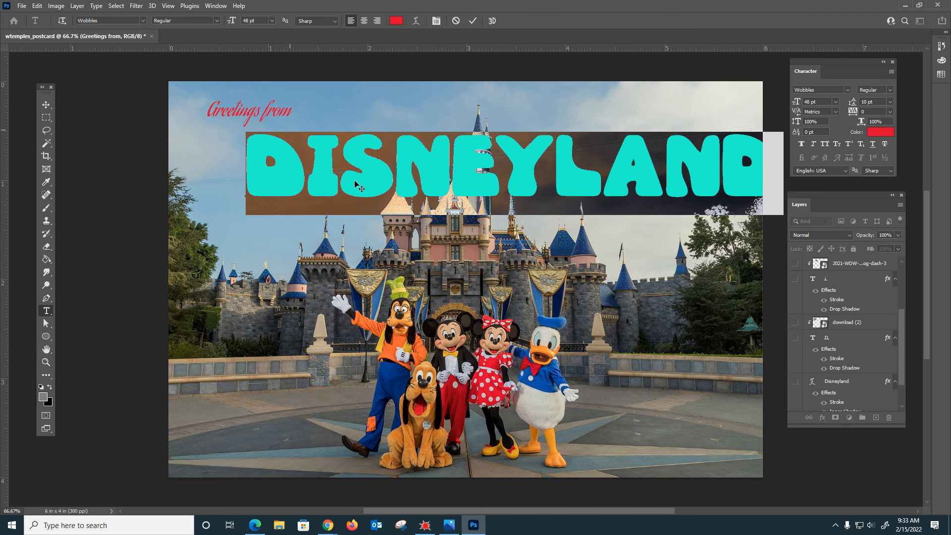
pyautogui.click(46, 105)
pyautogui.moveTo(463, 182); pyautogui.dragTo(415, 196)
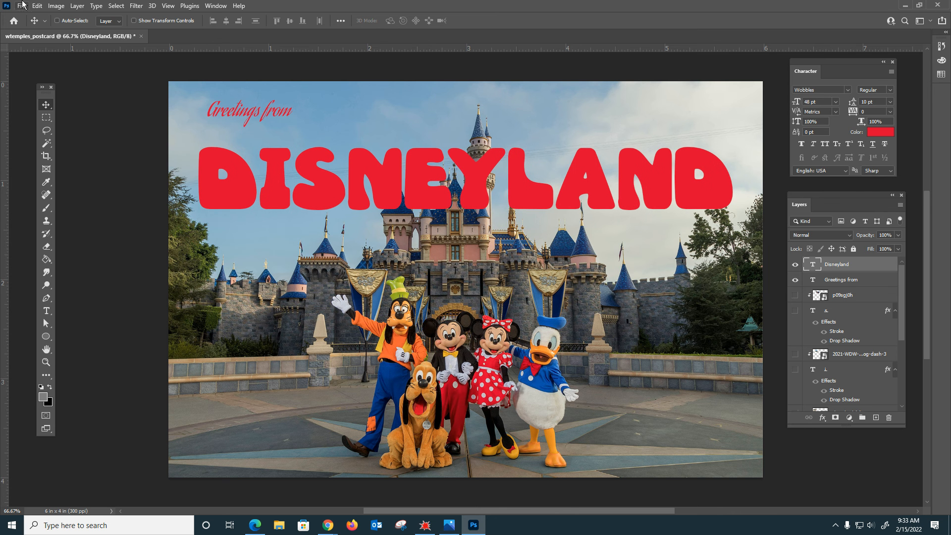
# Try to place the image "dlr-dca-vignette-16x9.webp" as an embedded layer above the "Disneyland" text
pyautogui.click(21, 6)
pyautogui.click(68, 221)
pyautogui.doubleClick(177, 98)
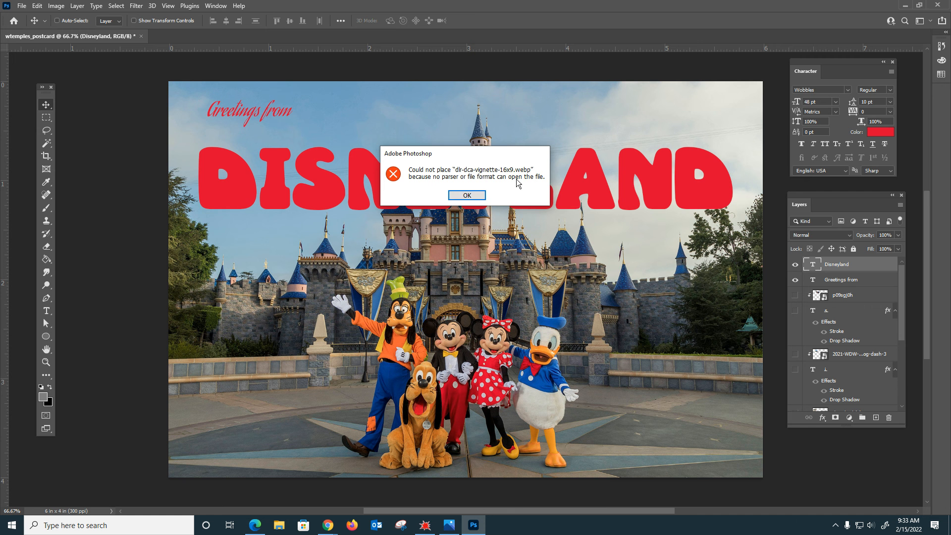
pyautogui.click(466, 195)
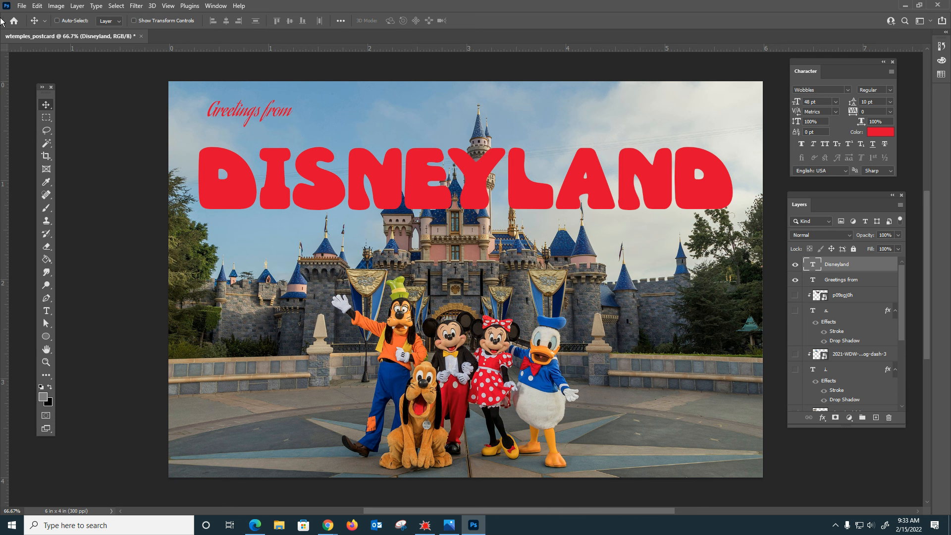
# Place the "download (1)" image above the "Disneyland" text, scale it to about 133% and move it up over the lettering
pyautogui.click(22, 6)
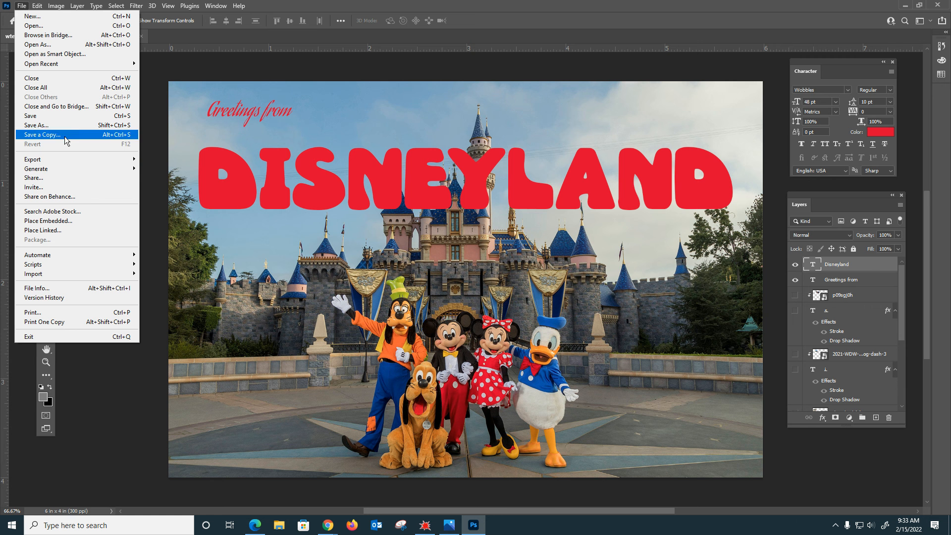
pyautogui.click(74, 221)
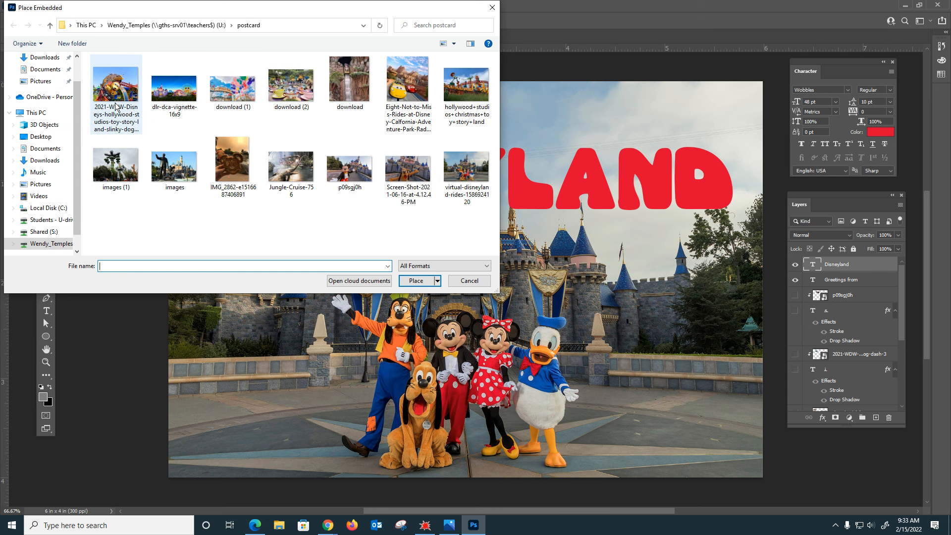
pyautogui.doubleClick(236, 91)
pyautogui.moveTo(589, 328); pyautogui.dragTo(520, 267)
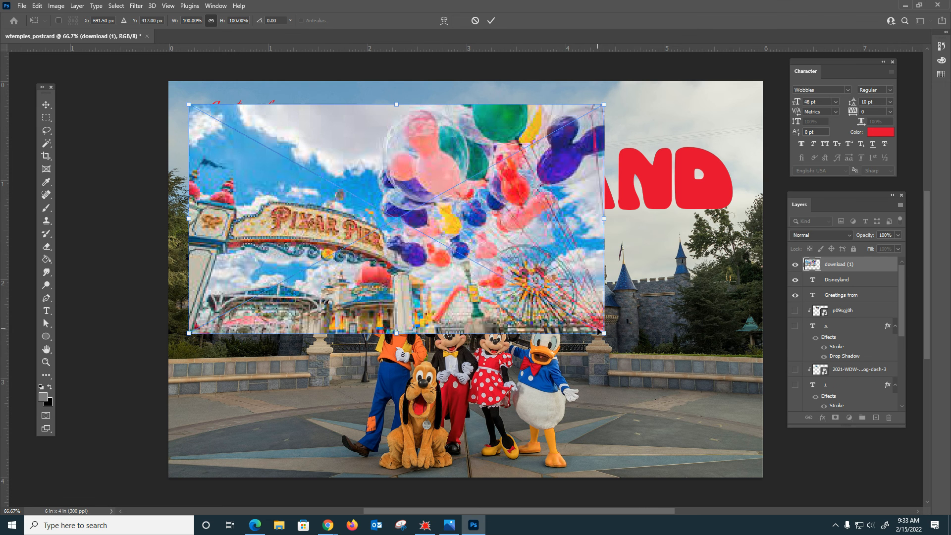
pyautogui.moveTo(605, 337); pyautogui.dragTo(756, 406)
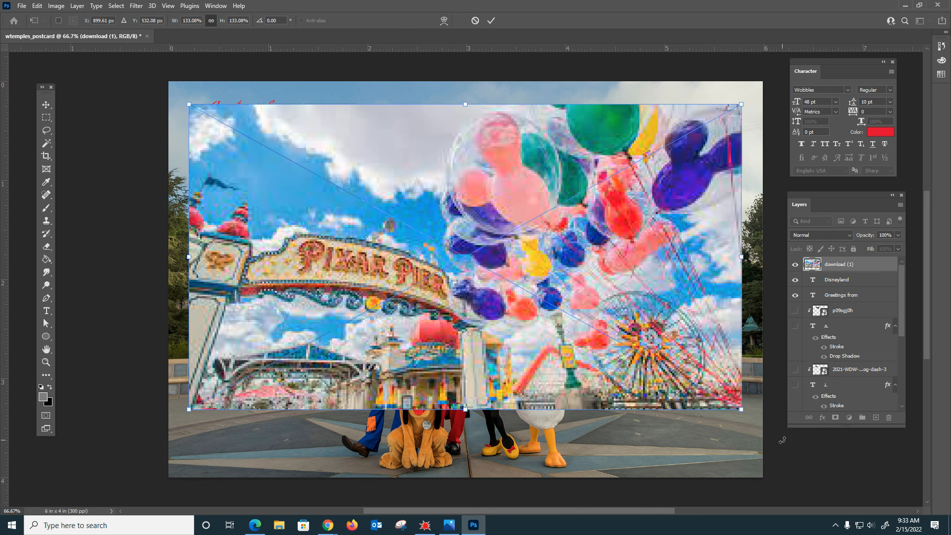
pyautogui.press('Return')
pyautogui.moveTo(600, 332); pyautogui.dragTo(602, 298)
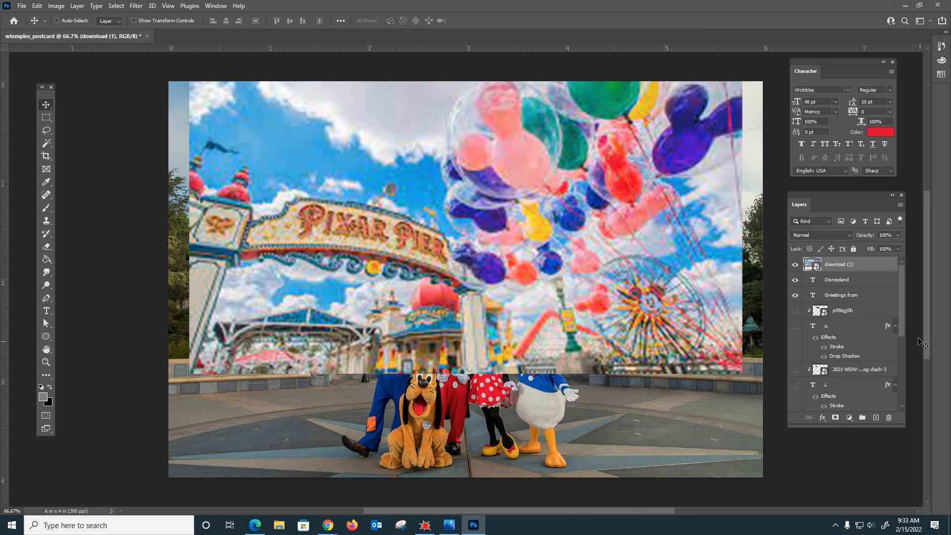
# Clip the "download (1)" image to the "Disneyland" text and reposition it inside the letters
pyautogui.rightClick(871, 270)
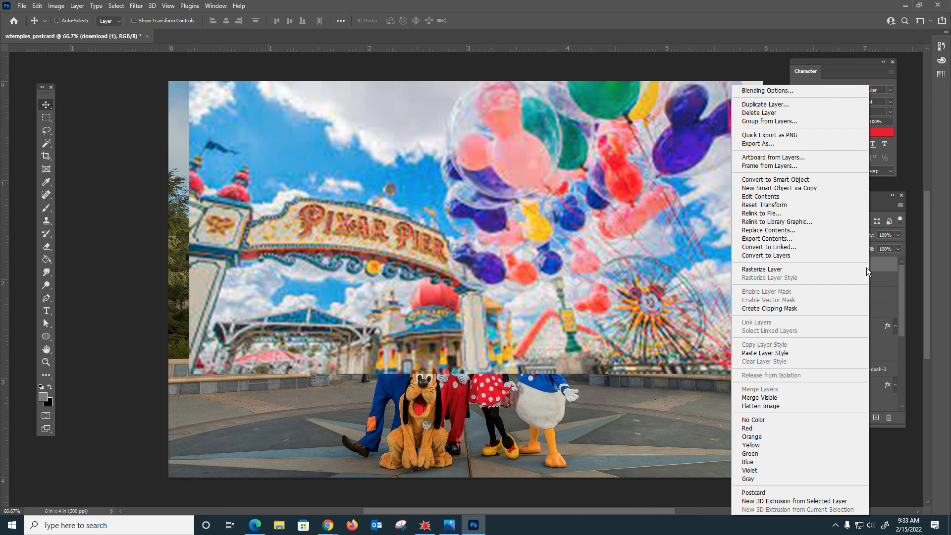
pyautogui.click(810, 308)
pyautogui.moveTo(587, 199); pyautogui.dragTo(578, 141)
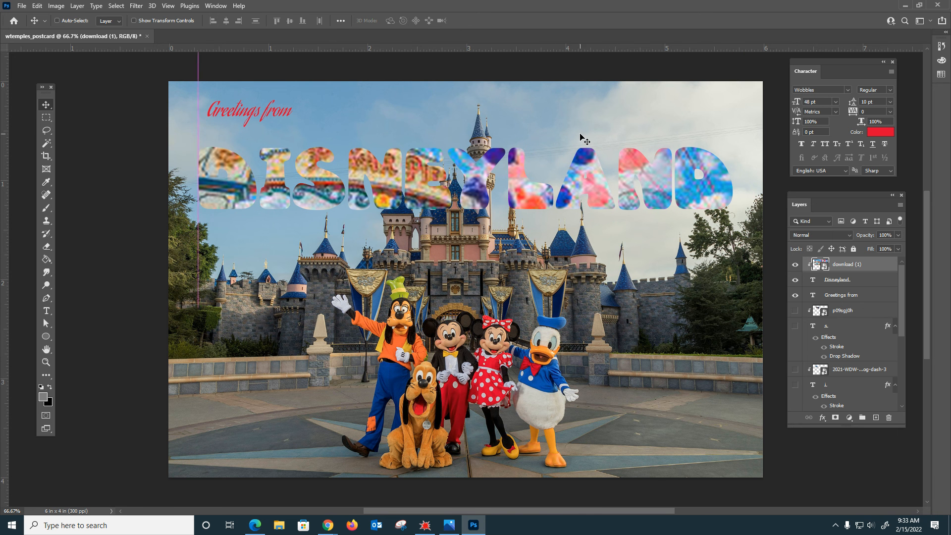
# Delete the clipped "download (1)" image layer
pyautogui.click(841, 280)
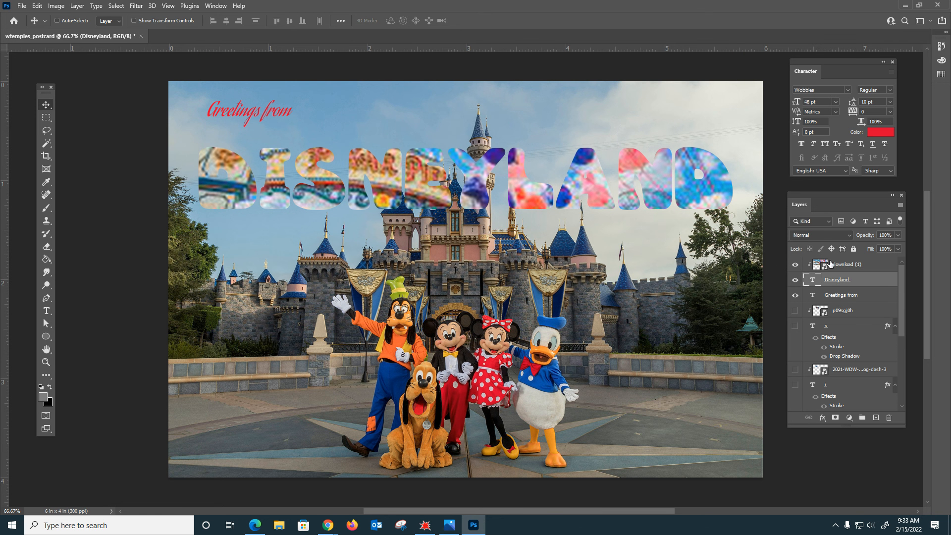
pyautogui.click(871, 266)
pyautogui.press('Delete')
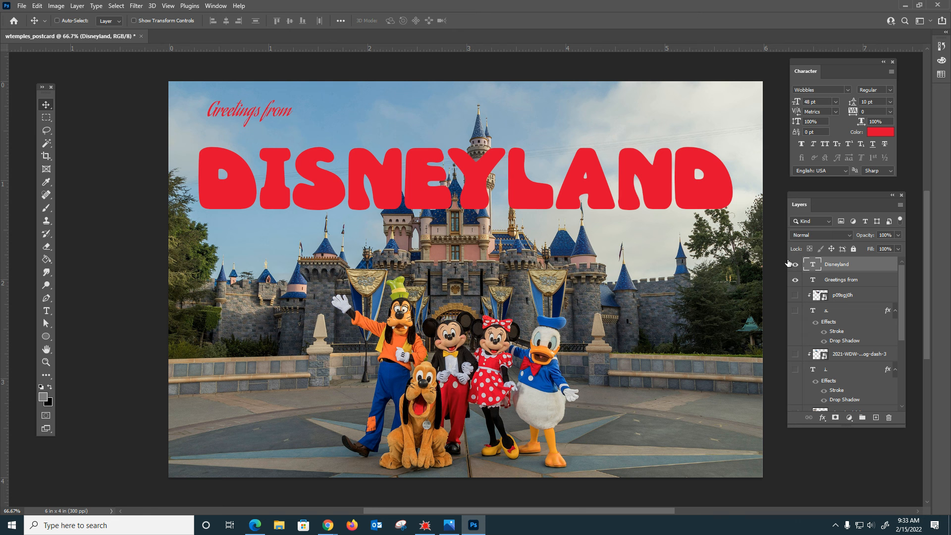
# Place the "hollywood+studios+christmas+toy+story+land" image above the "Disneyland" text and enlarge it to cover all the letters
pyautogui.click(22, 6)
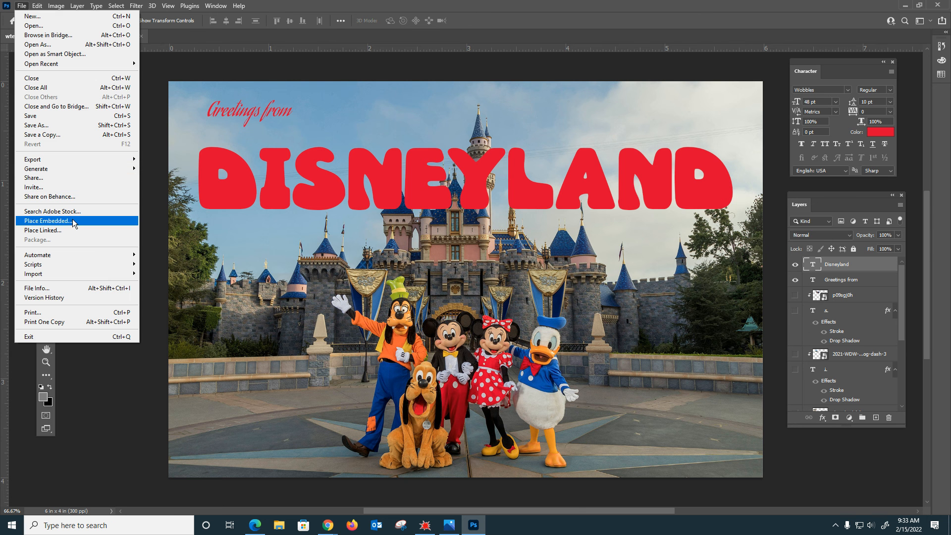
pyautogui.click(64, 221)
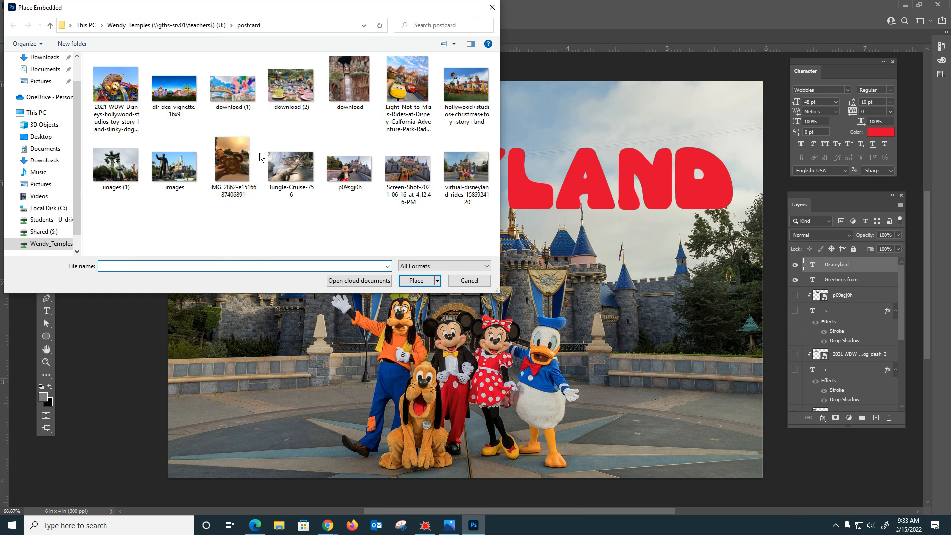
pyautogui.doubleClick(484, 94)
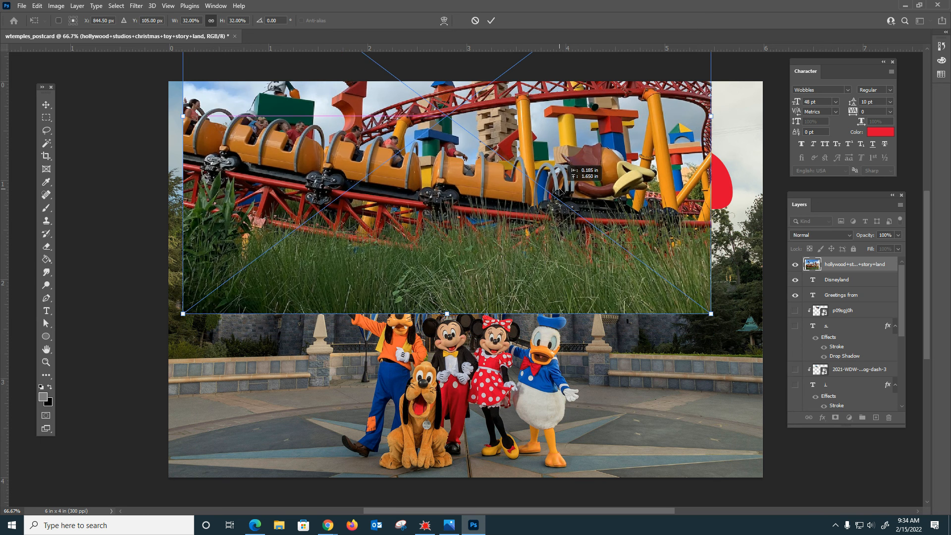
pyautogui.moveTo(711, 313); pyautogui.dragTo(746, 340)
pyautogui.press('Return')
# Clip the roller coaster image to the "Disneyland" text and shift it slightly inside the letters
pyautogui.rightClick(844, 268)
pyautogui.click(782, 314)
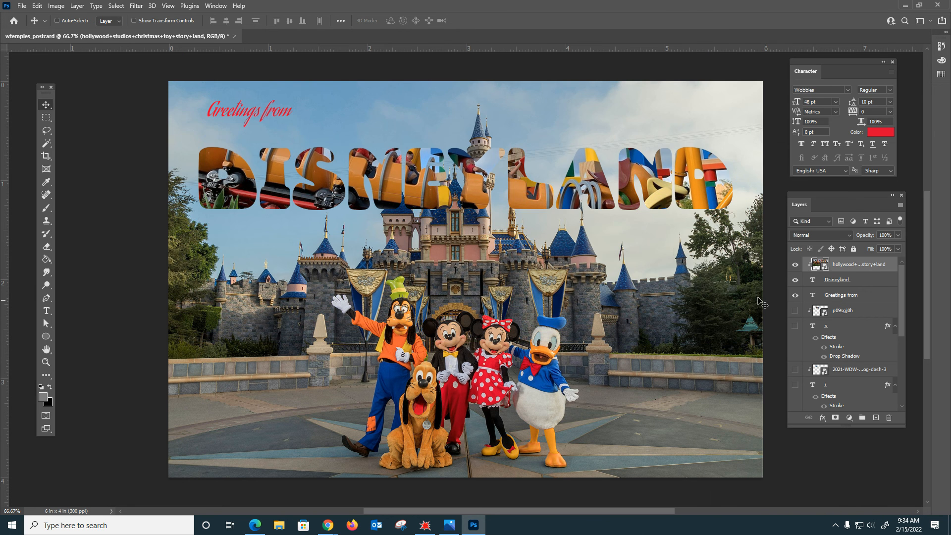
pyautogui.moveTo(586, 198); pyautogui.dragTo(597, 208)
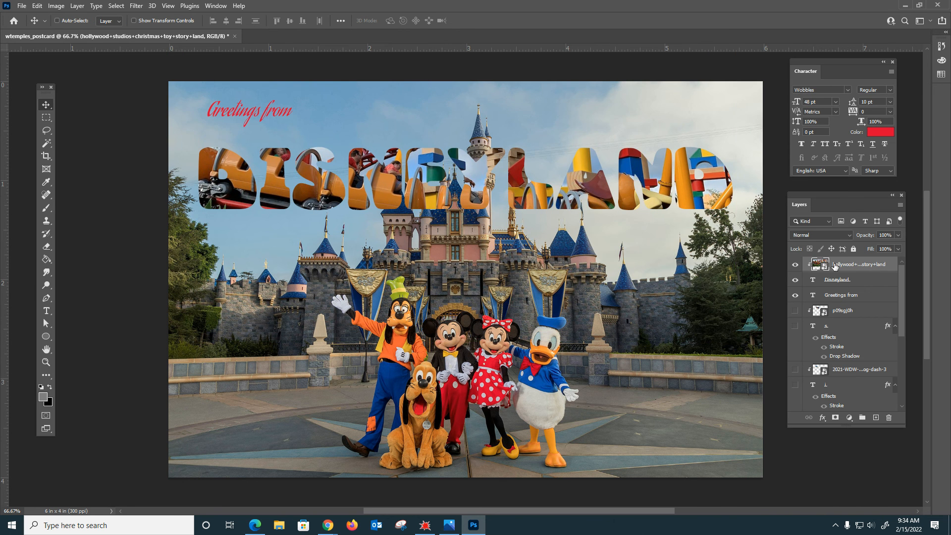
# Add Stroke and Inner Shadow layer effects to the "Disneyland" text layer
pyautogui.click(867, 283)
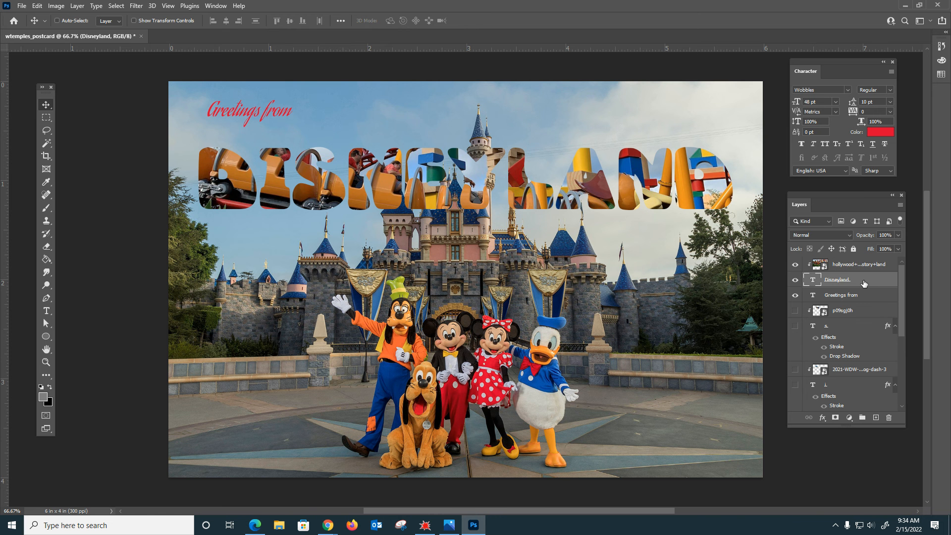
pyautogui.rightClick(864, 283)
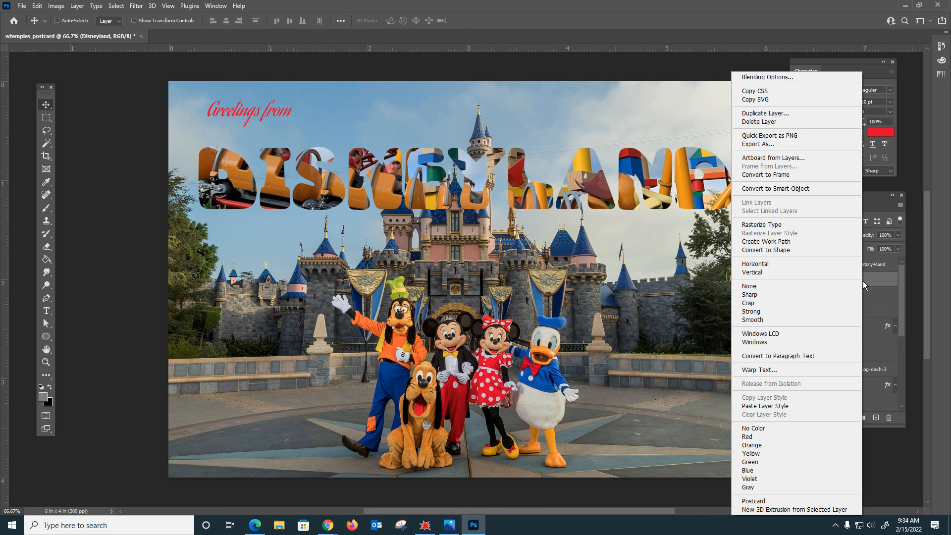
pyautogui.click(864, 284)
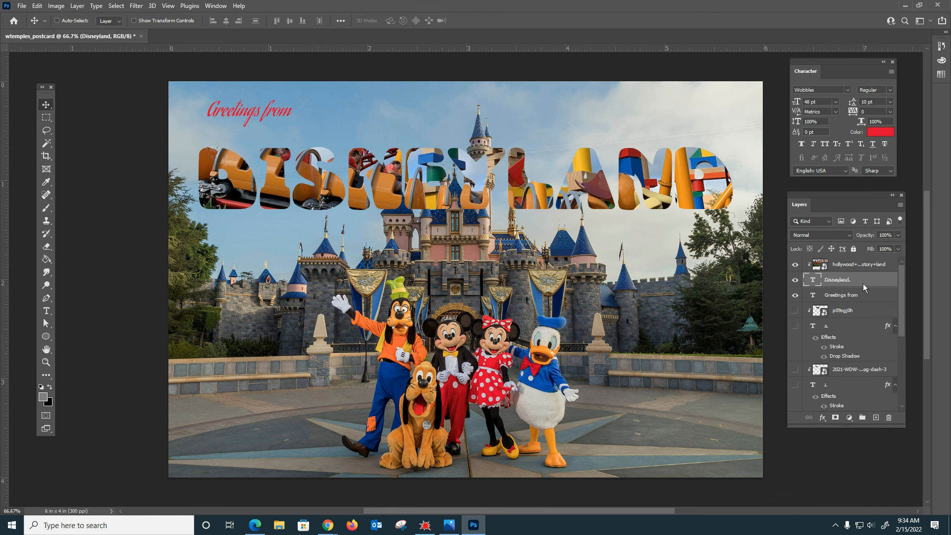
pyautogui.click(822, 417)
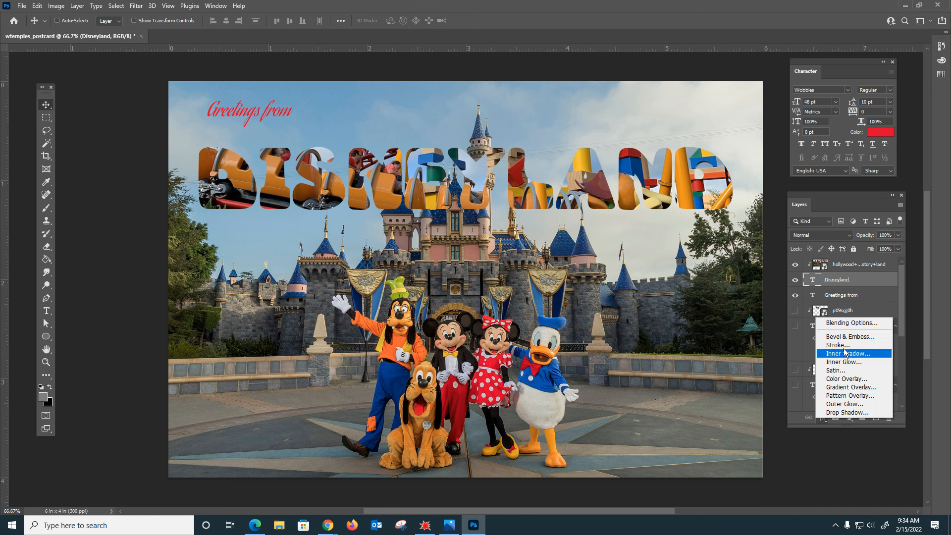
pyautogui.click(827, 323)
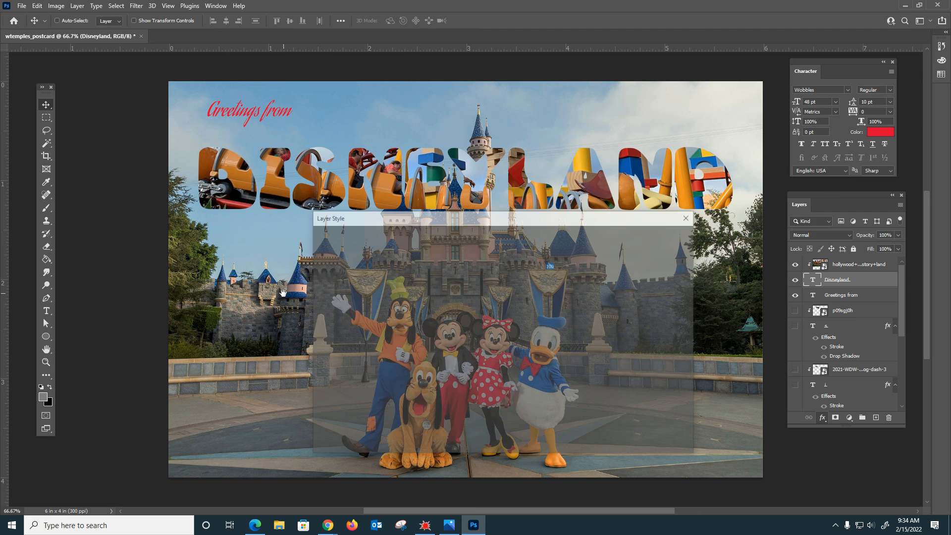
pyautogui.click(321, 301)
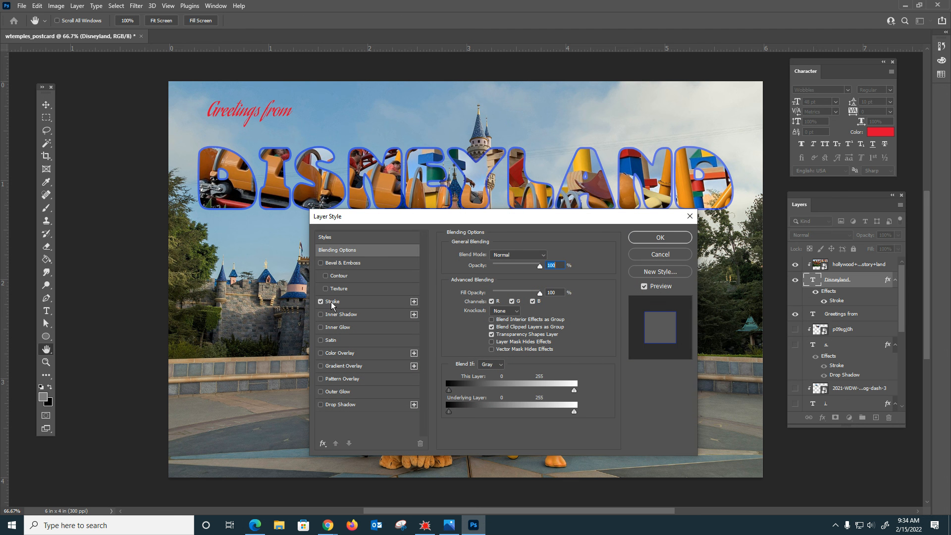
pyautogui.click(321, 315)
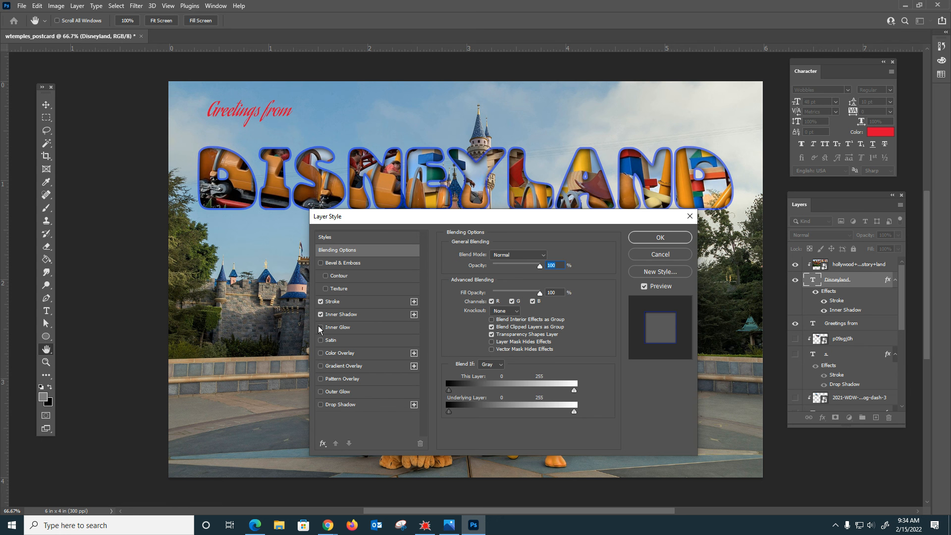
pyautogui.click(320, 328)
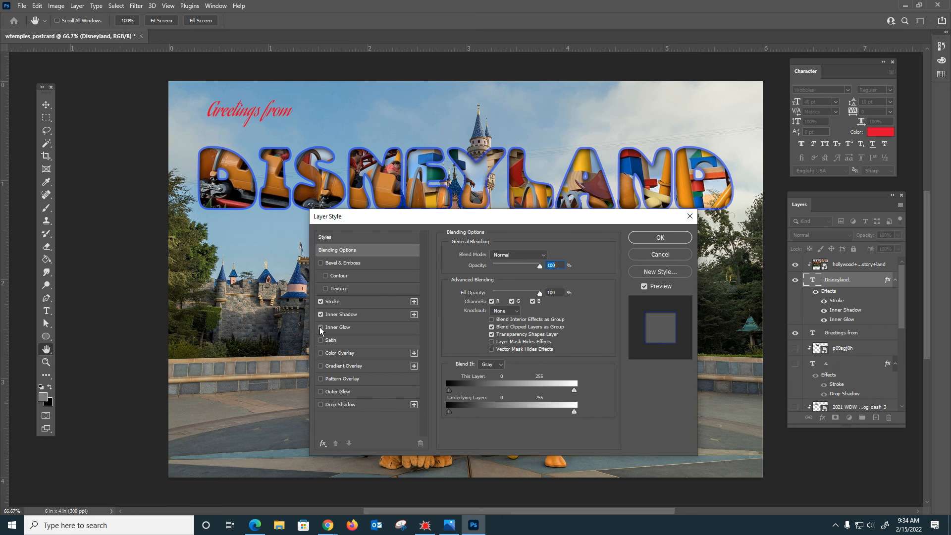
# Add an Outer Glow to the "Disneyland" text with 18% noise and white (ffffff) as its color
pyautogui.click(321, 392)
pyautogui.click(337, 392)
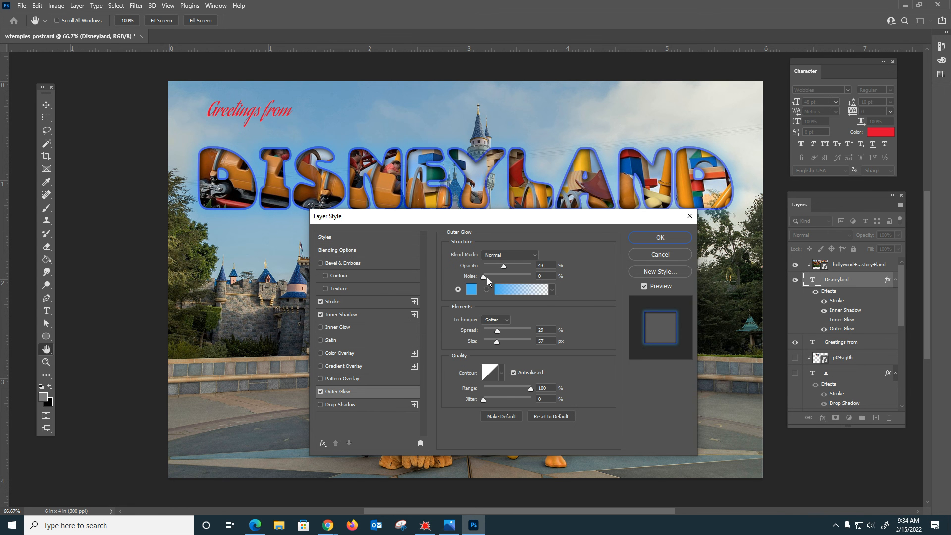
pyautogui.moveTo(484, 276); pyautogui.dragTo(492, 277)
pyautogui.click(474, 291)
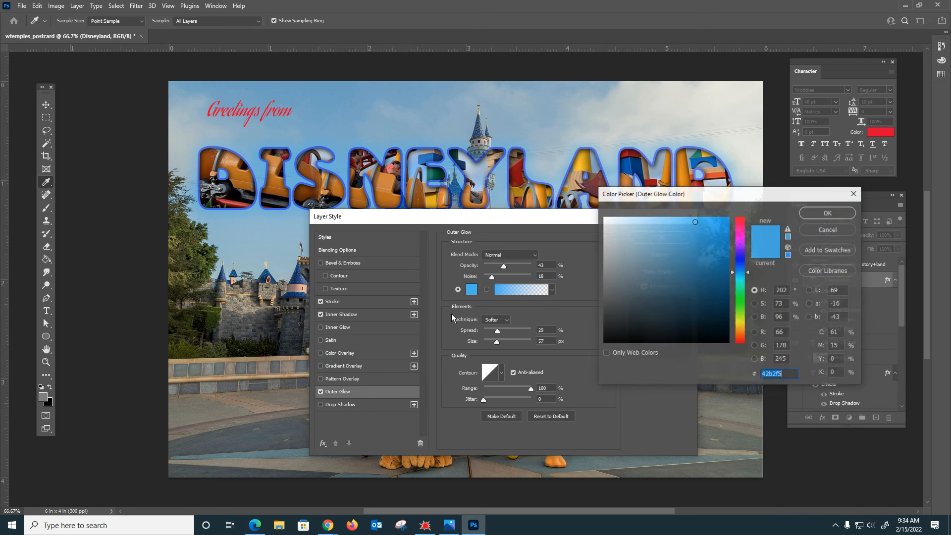
pyautogui.moveTo(605, 227); pyautogui.dragTo(603, 217)
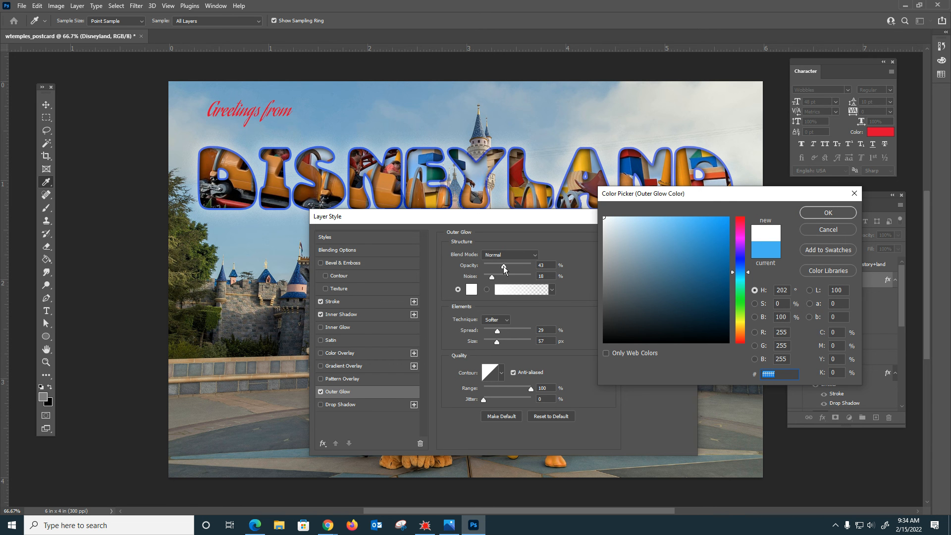
pyautogui.click(814, 216)
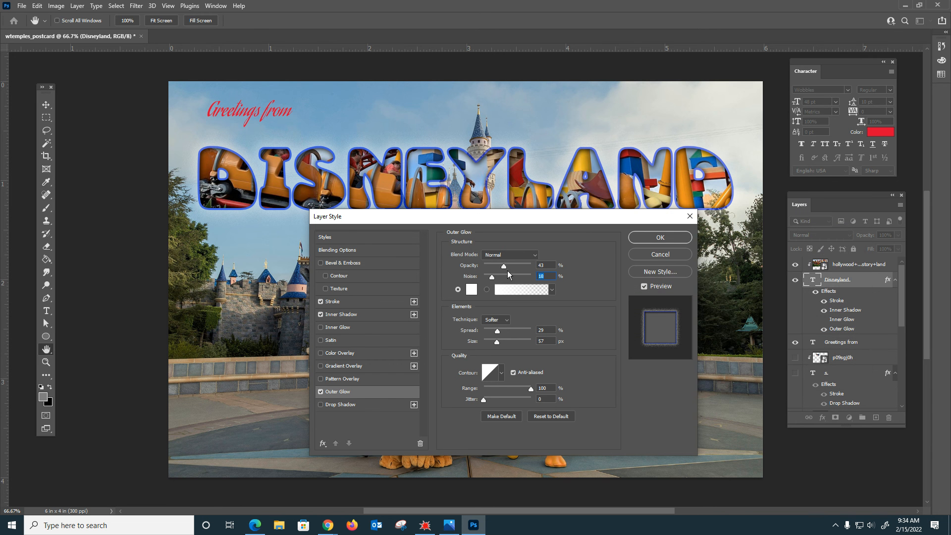
# Set the Outer Glow to 64% opacity, 11% noise and 53% spread, and apply the layer style
pyautogui.moveTo(506, 270)
pyautogui.mouseDown()
pyautogui.moveTo(521, 268)
pyautogui.moveTo(518, 278)
pyautogui.moveTo(490, 278)
pyautogui.mouseUp()
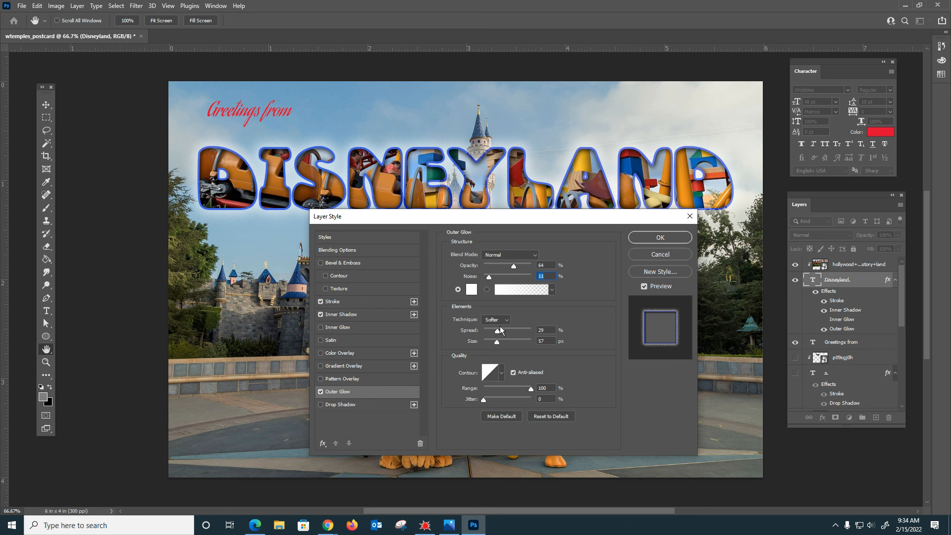
pyautogui.moveTo(499, 333); pyautogui.dragTo(512, 333)
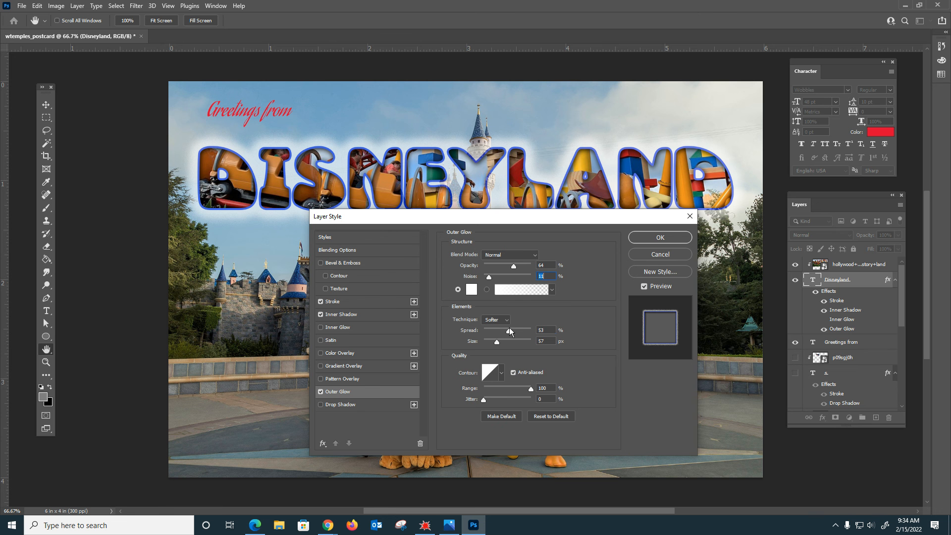
pyautogui.click(654, 238)
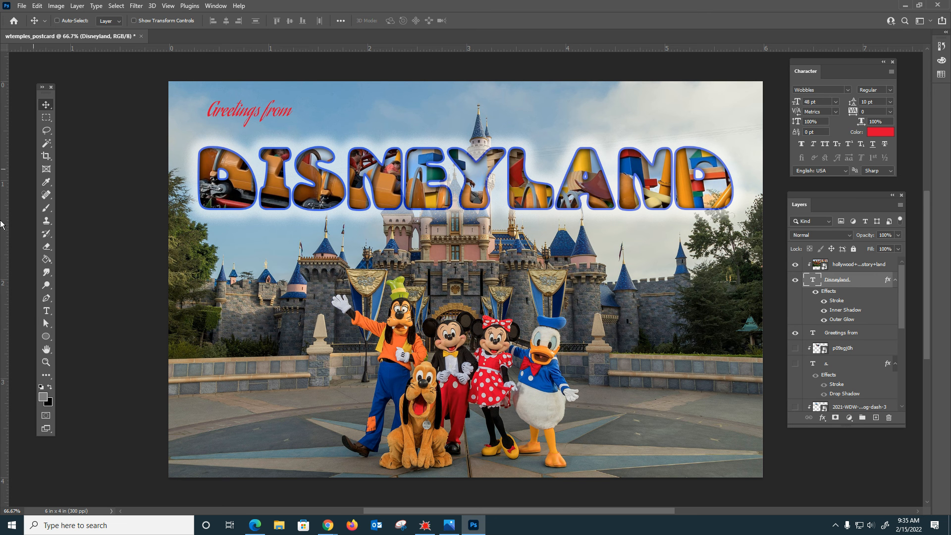
# Warp the "Disneyland" text with a horizontal Arc style, reducing the bend to a gentler curve
pyautogui.click(52, 313)
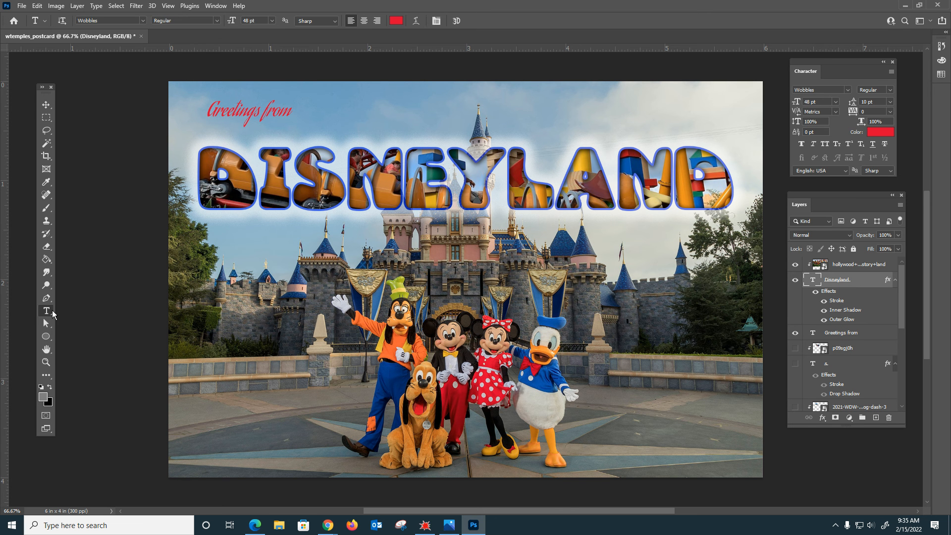
pyautogui.click(417, 21)
pyautogui.click(594, 270)
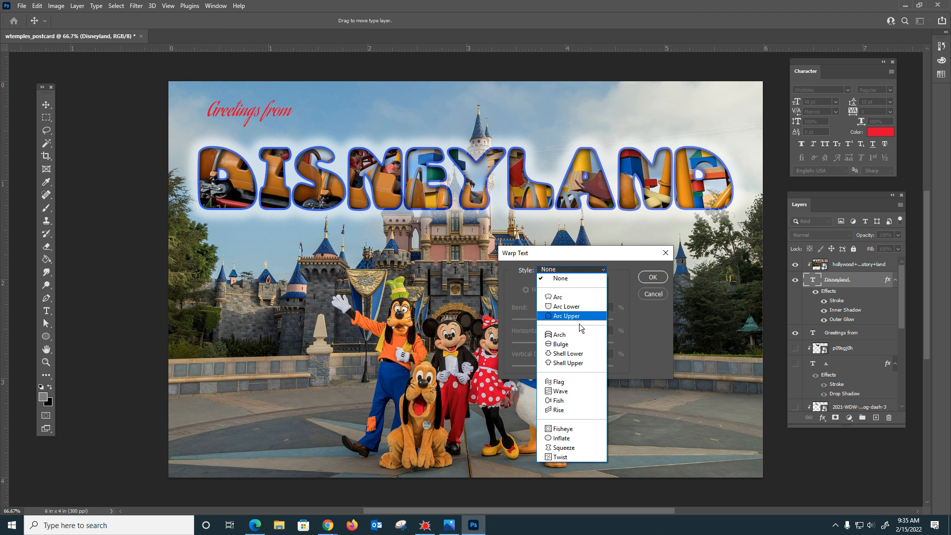
pyautogui.click(558, 286)
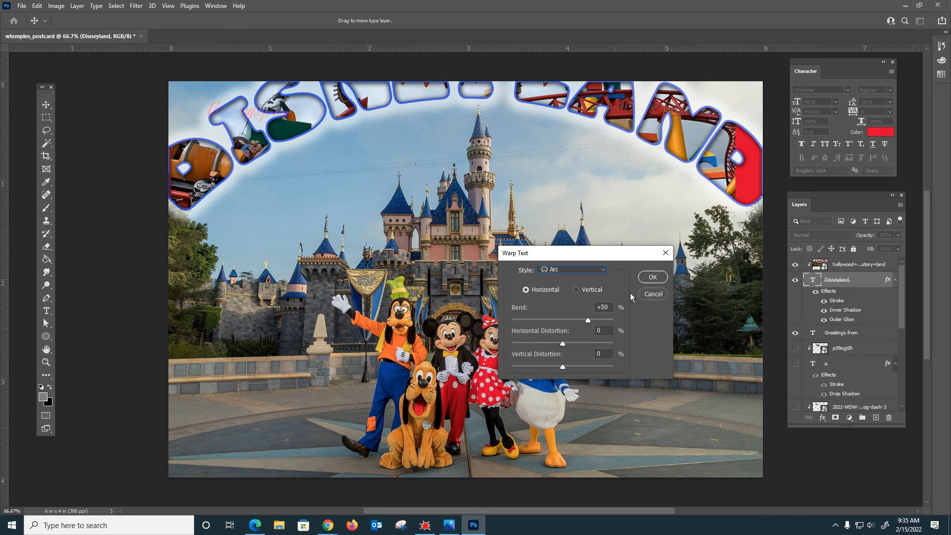
pyautogui.moveTo(589, 322); pyautogui.dragTo(576, 324)
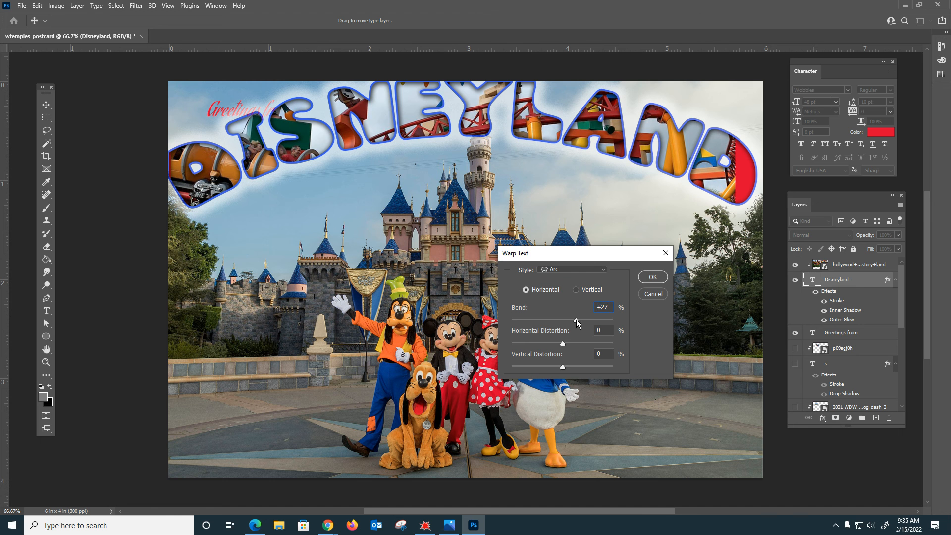
pyautogui.click(652, 277)
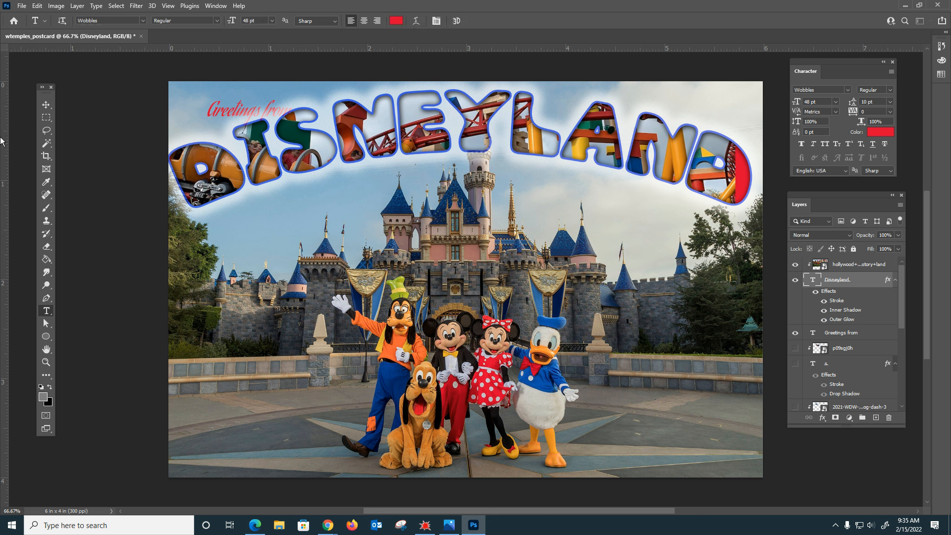
# Move the arched "Disneyland" text below "Greetings from" and compare it with its clipped image hidden and shown again
pyautogui.moveTo(420, 119); pyautogui.dragTo(480, 185)
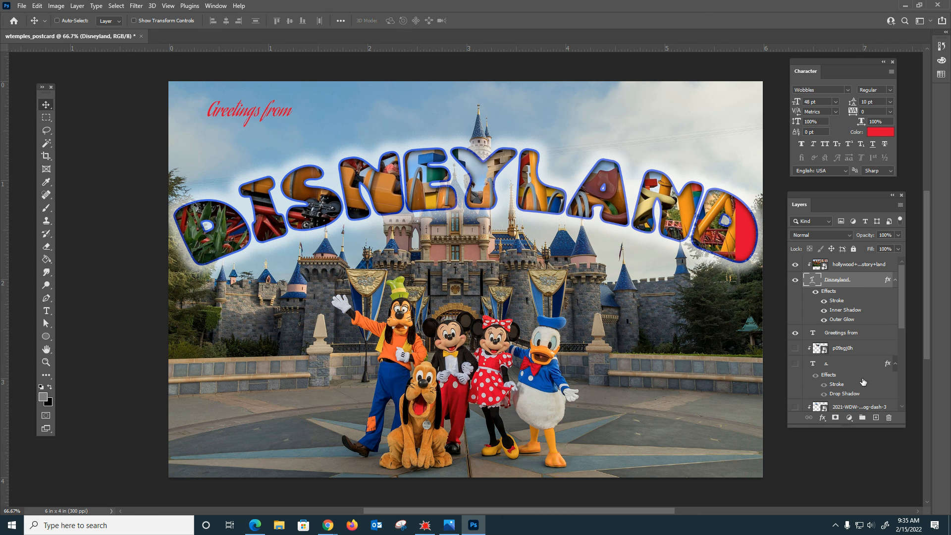
pyautogui.click(796, 265)
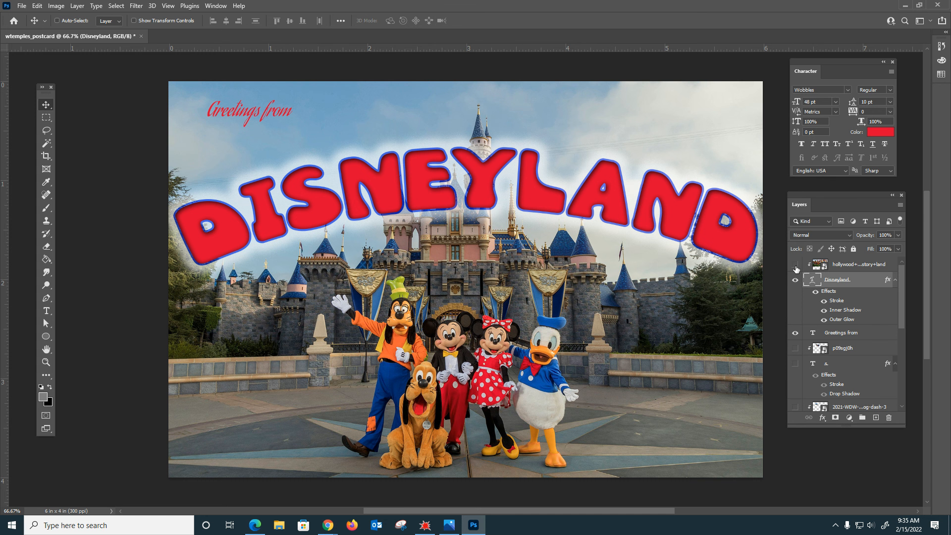
pyautogui.click(795, 265)
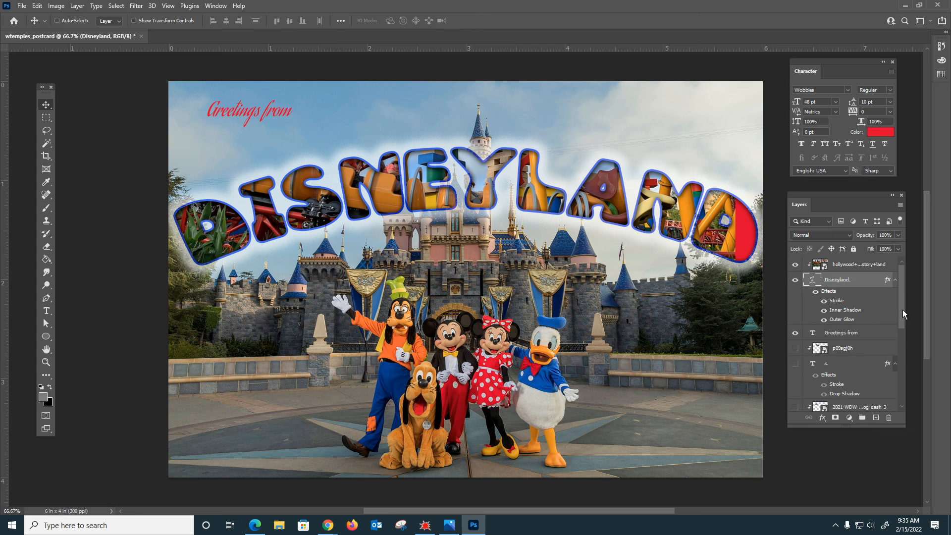
# Open the Filter Gallery for the castle background layer and reduce its preview to 50% to fit the whole image
pyautogui.moveTo(903, 314); pyautogui.dragTo(916, 415)
pyautogui.click(843, 387)
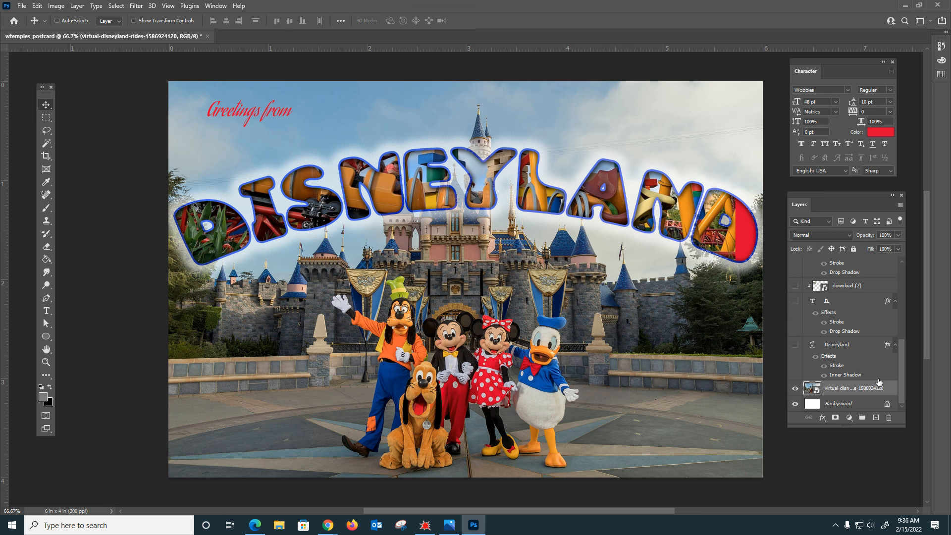
pyautogui.click(136, 6)
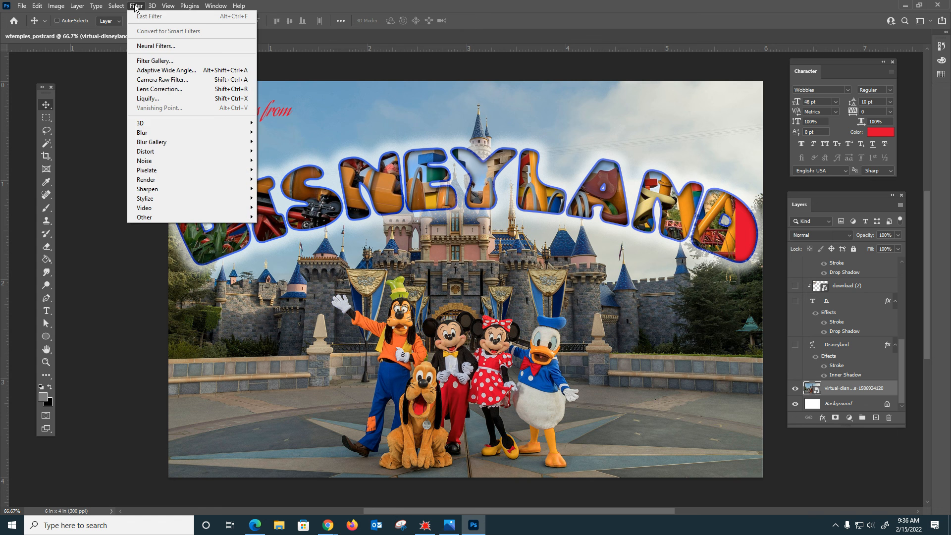
pyautogui.click(143, 61)
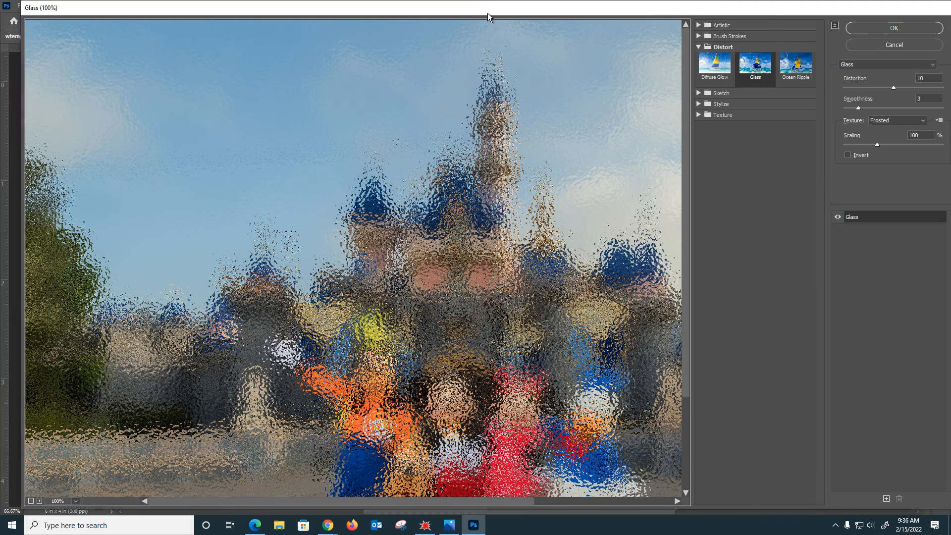
pyautogui.moveTo(489, 18); pyautogui.dragTo(469, 16)
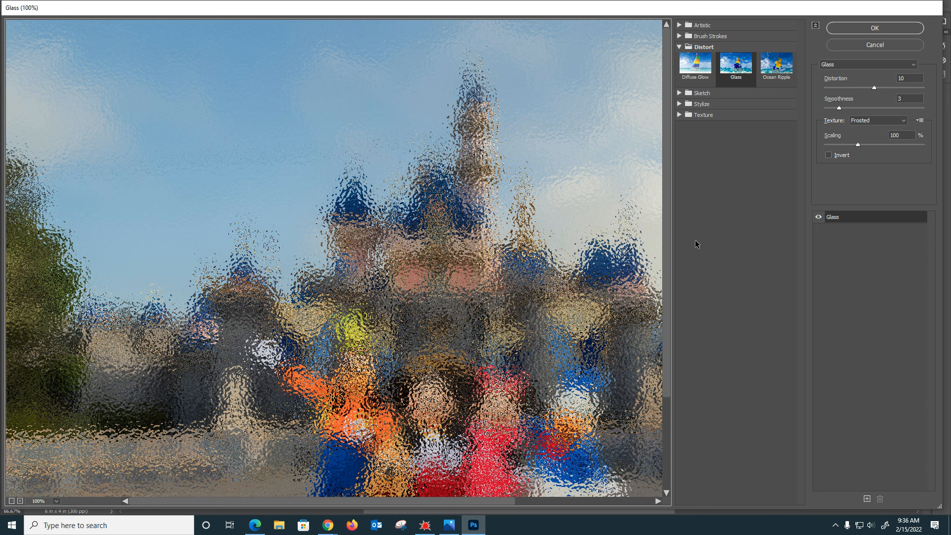
pyautogui.click(11, 502)
pyautogui.click(11, 502)
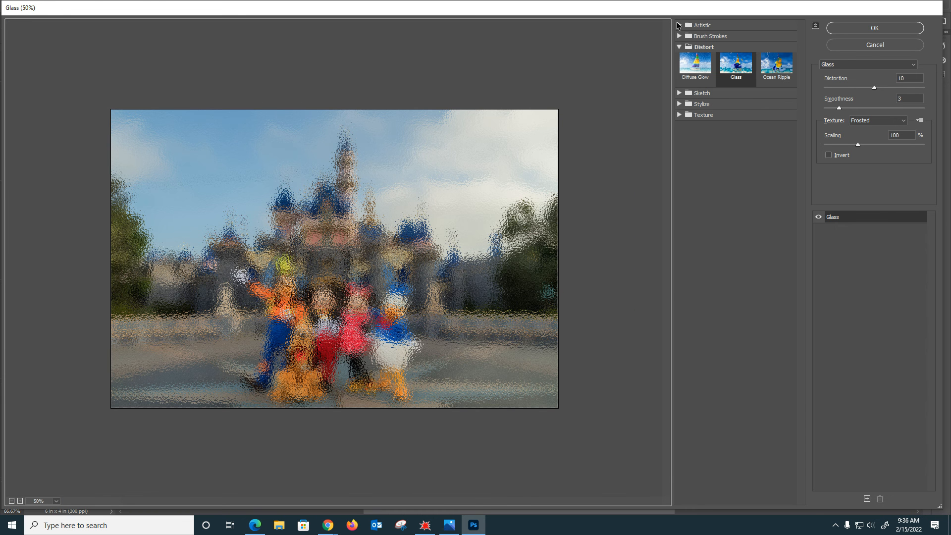
# Try the artistic Colored Pencil filter with pencil width 5, stroke pressure 10 and paper brightness 40
pyautogui.click(679, 26)
pyautogui.click(691, 37)
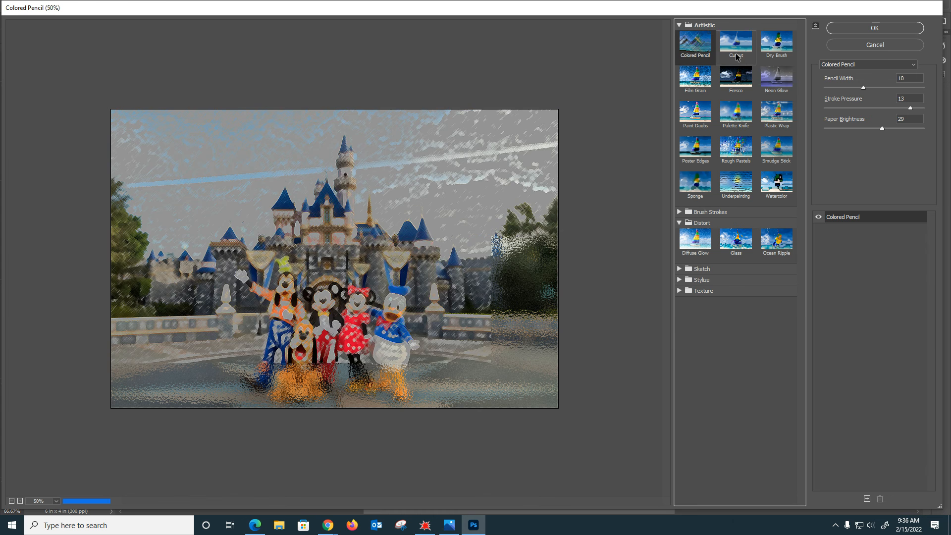
pyautogui.moveTo(864, 88); pyautogui.dragTo(839, 91)
pyautogui.click(864, 108)
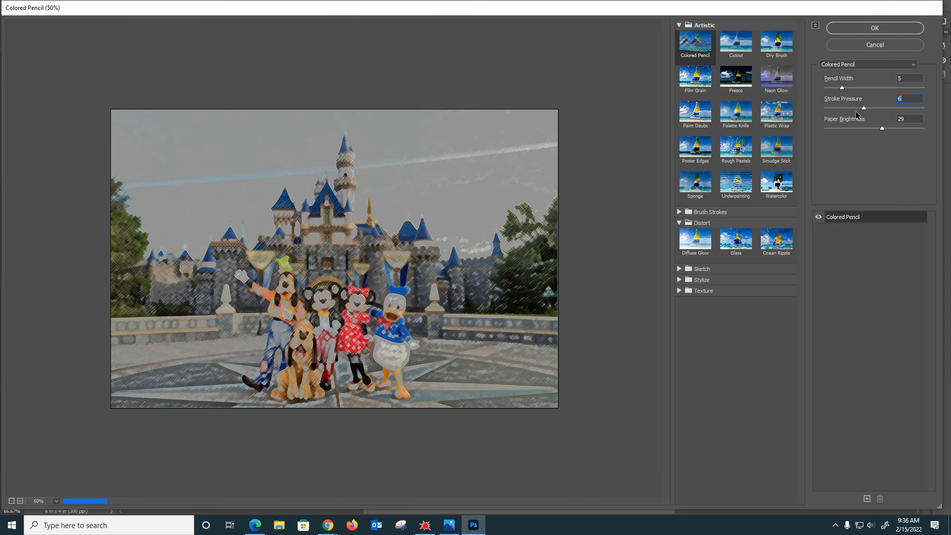
pyautogui.moveTo(889, 127); pyautogui.dragTo(905, 128)
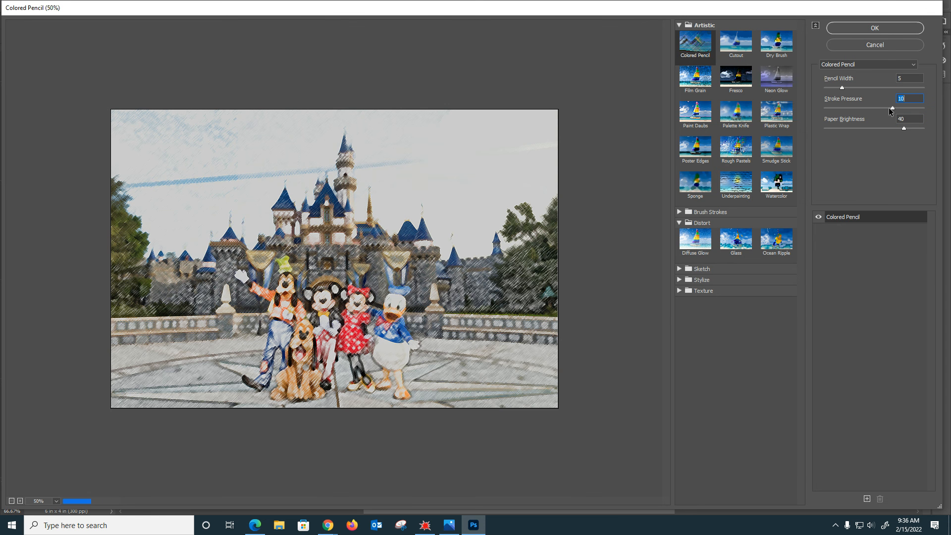
# Preview the Cutout, Dry Brush, Film Grain, Fresco and Neon Glow filters on the castle image
pyautogui.click(737, 43)
pyautogui.click(773, 49)
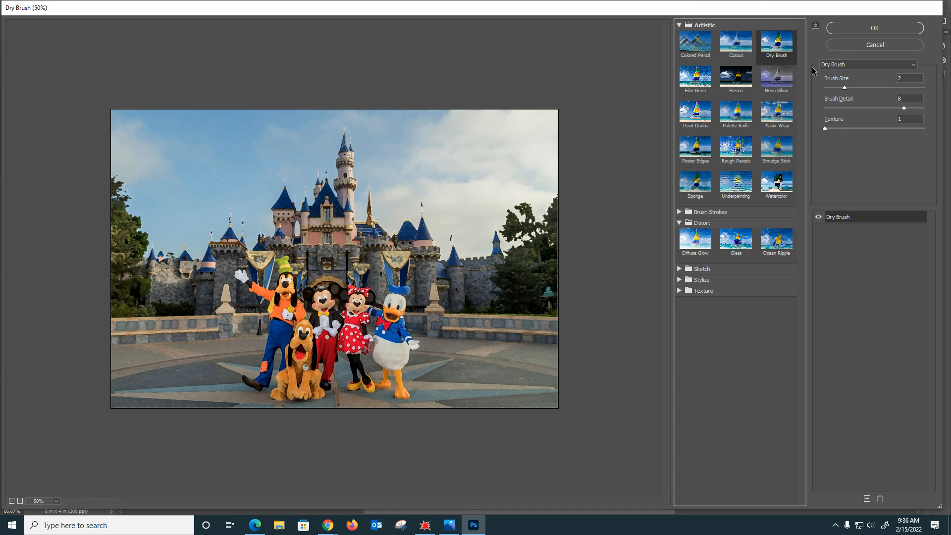
pyautogui.click(681, 81)
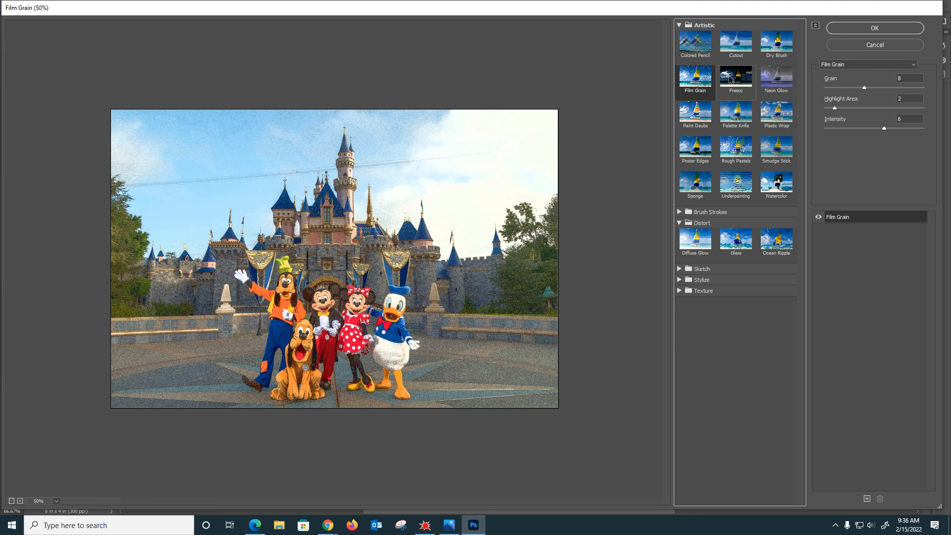
pyautogui.click(746, 83)
pyautogui.click(776, 78)
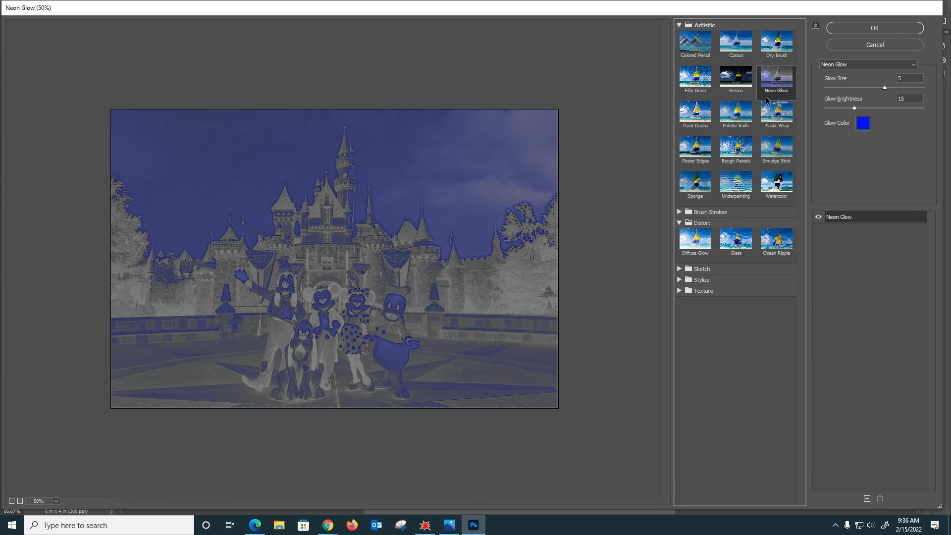
# Preview the Paint Daubs filter and try Palette Knife with a stroke size of 5
pyautogui.click(696, 116)
pyautogui.click(750, 121)
pyautogui.moveTo(874, 88); pyautogui.dragTo(847, 88)
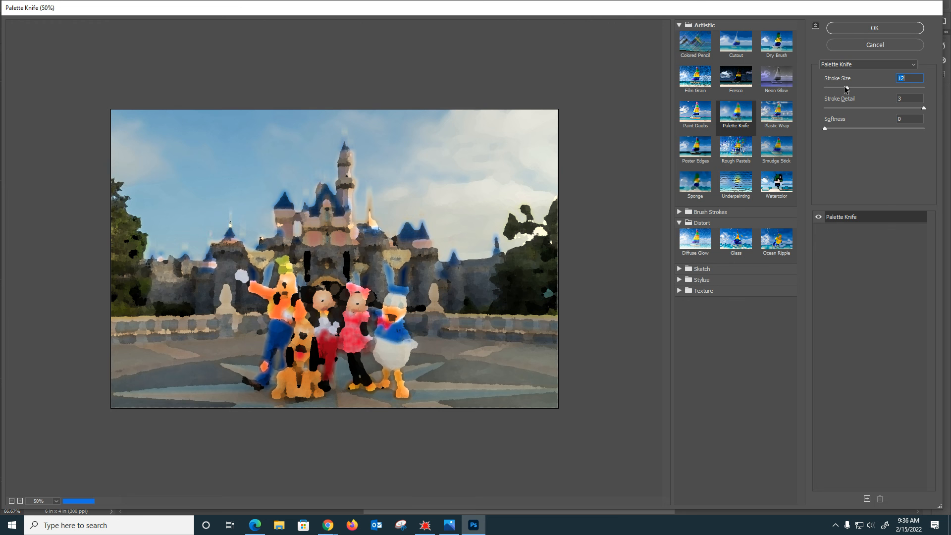
pyautogui.click(831, 88)
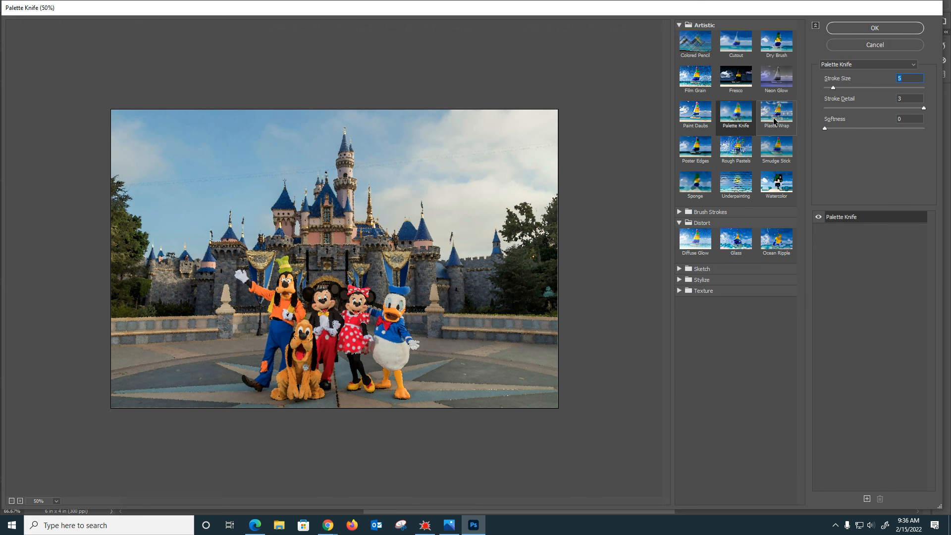
# Try Plastic Wrap with highlight strength 6, and preview the Poster Edges and Rough Pastels filters
pyautogui.click(775, 121)
pyautogui.click(841, 88)
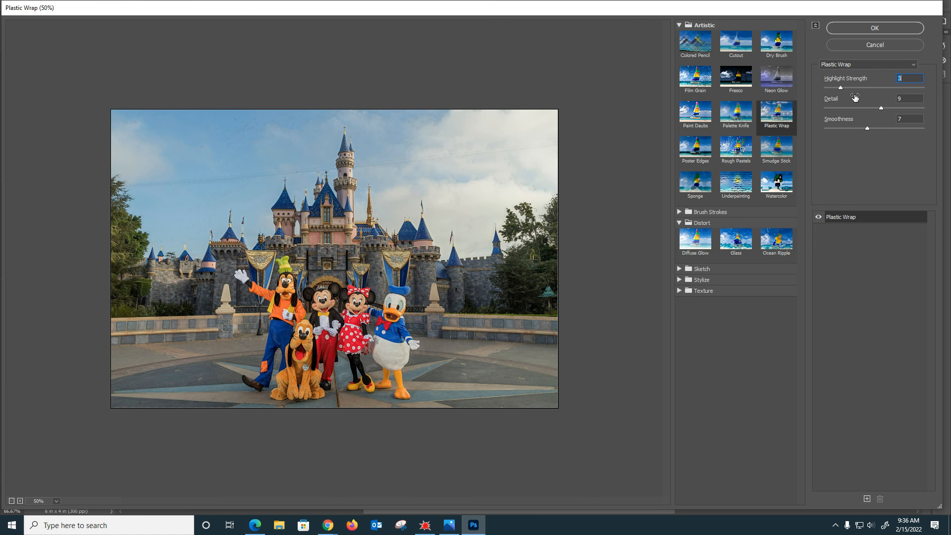
pyautogui.click(855, 88)
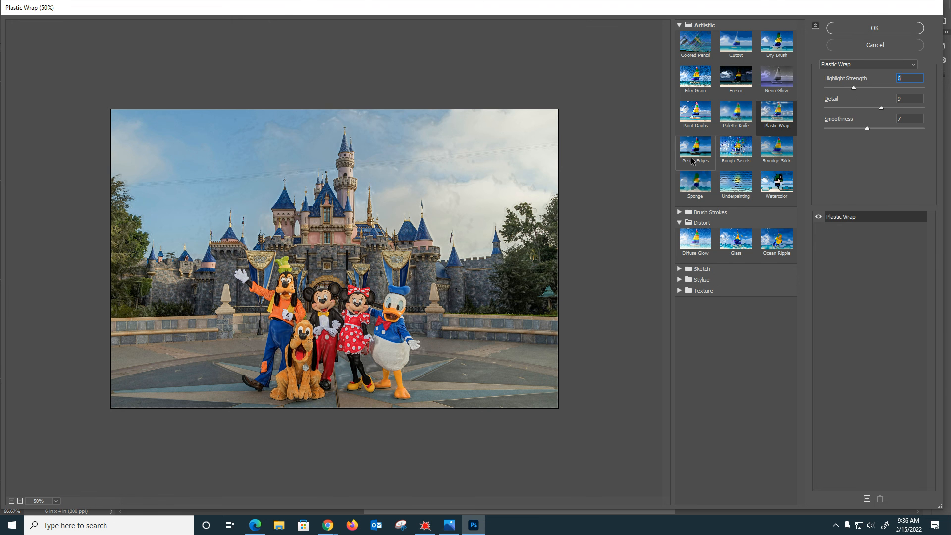
pyautogui.click(695, 149)
pyautogui.click(737, 151)
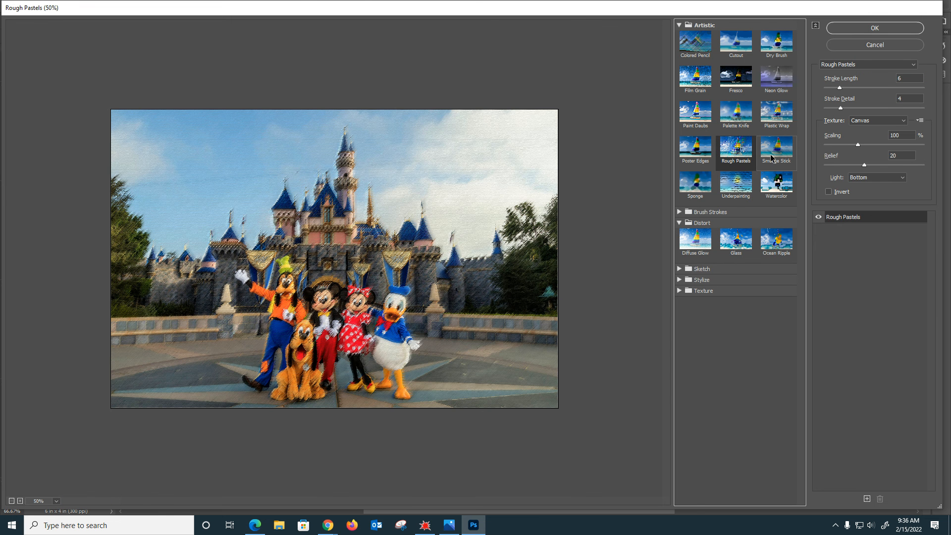
# Choose the Underpainting filter with brush size 0, texture coverage 9, canvas scaling 68% and relief 5
pyautogui.click(744, 189)
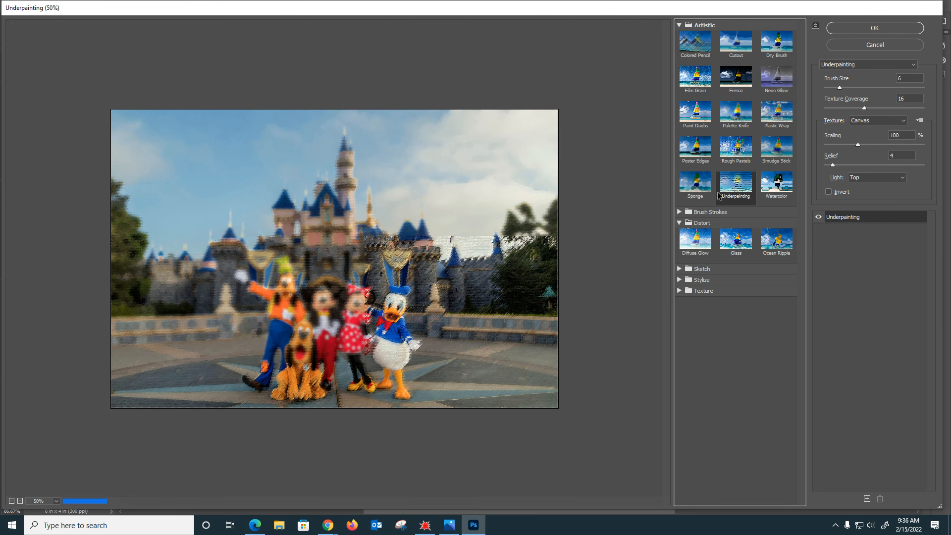
pyautogui.moveTo(855, 153); pyautogui.dragTo(833, 146)
pyautogui.moveTo(844, 106); pyautogui.dragTo(836, 108)
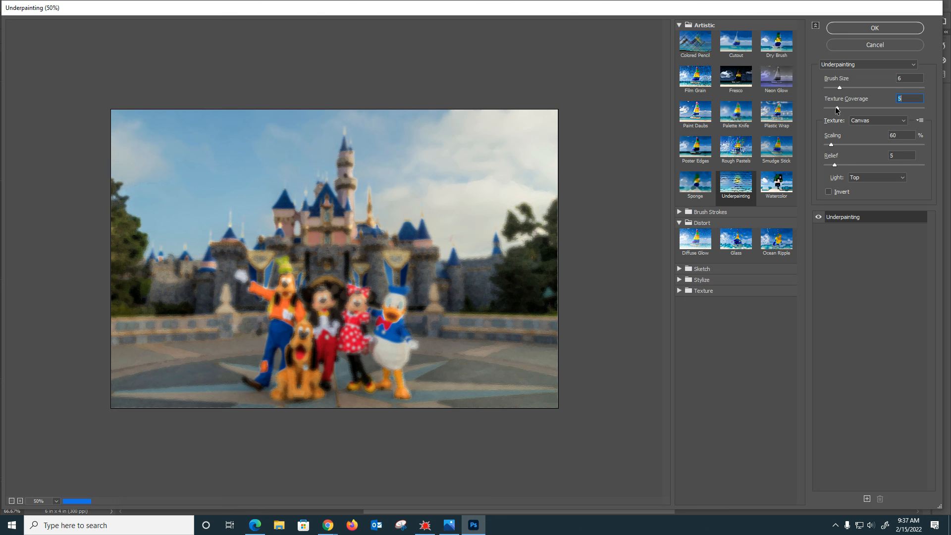
pyautogui.click(832, 87)
pyautogui.moveTo(831, 88)
pyautogui.mouseDown()
pyautogui.moveTo(847, 111)
pyautogui.moveTo(825, 88)
pyautogui.mouseUp()
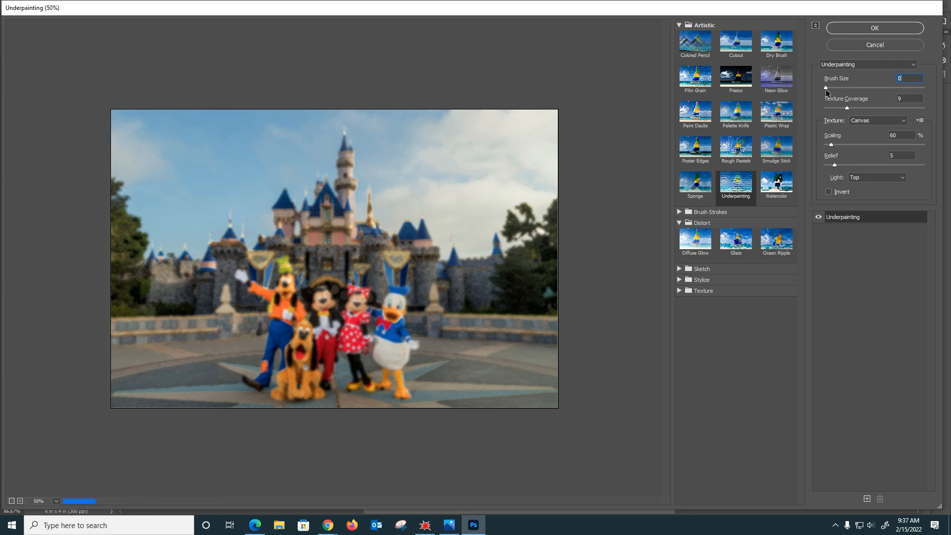
pyautogui.moveTo(833, 148); pyautogui.dragTo(839, 147)
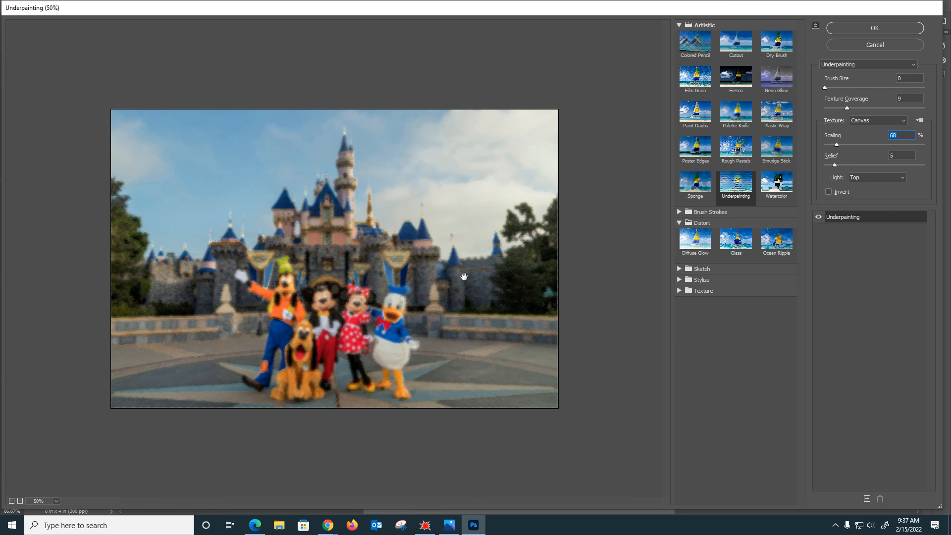
# Refine Underpainting to brush size 2, texture coverage 0 and relief 2, lower the scaling, and apply the filter
pyautogui.moveTo(837, 145); pyautogui.dragTo(834, 145)
pyautogui.click(831, 165)
pyautogui.click(838, 108)
pyautogui.moveTo(831, 110); pyautogui.dragTo(826, 109)
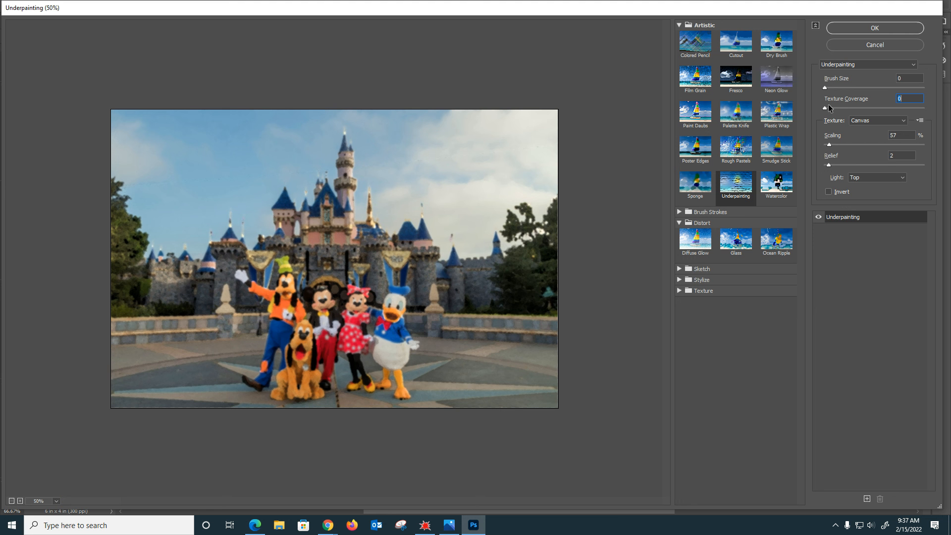
pyautogui.click(831, 87)
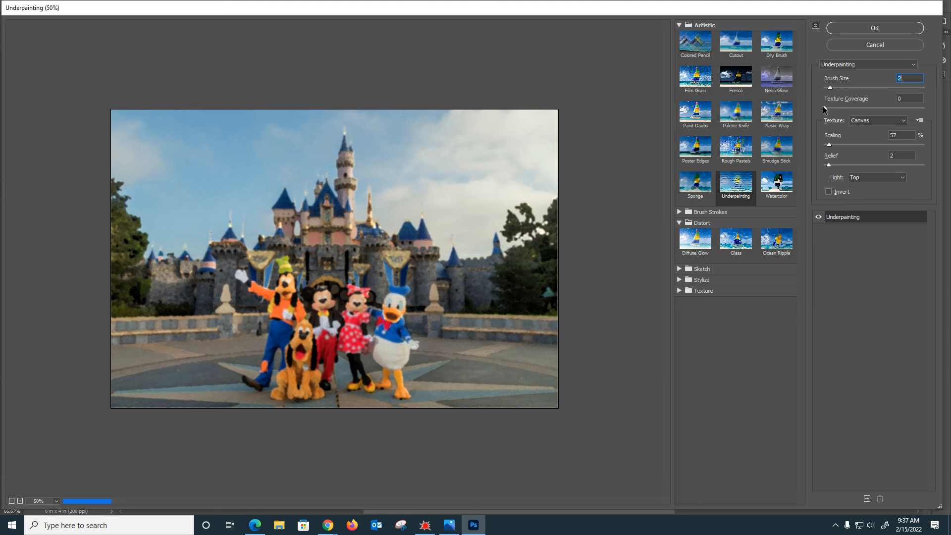
pyautogui.click(826, 108)
pyautogui.click(827, 144)
pyautogui.click(875, 30)
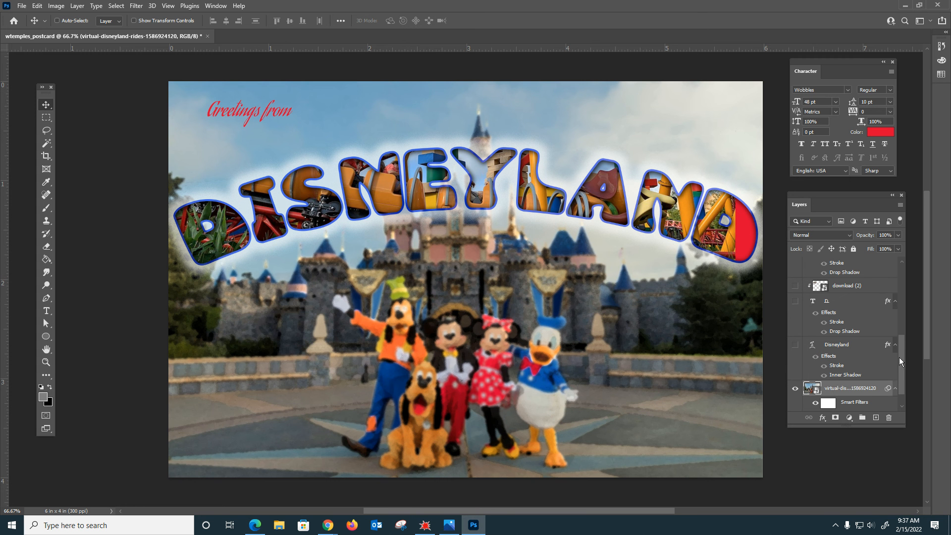
# Save the postcard as a layered Photoshop (PSD) file in the postcard folder on the U: drive, with Maximize Compatibility on
pyautogui.scroll(10, 901, 362)
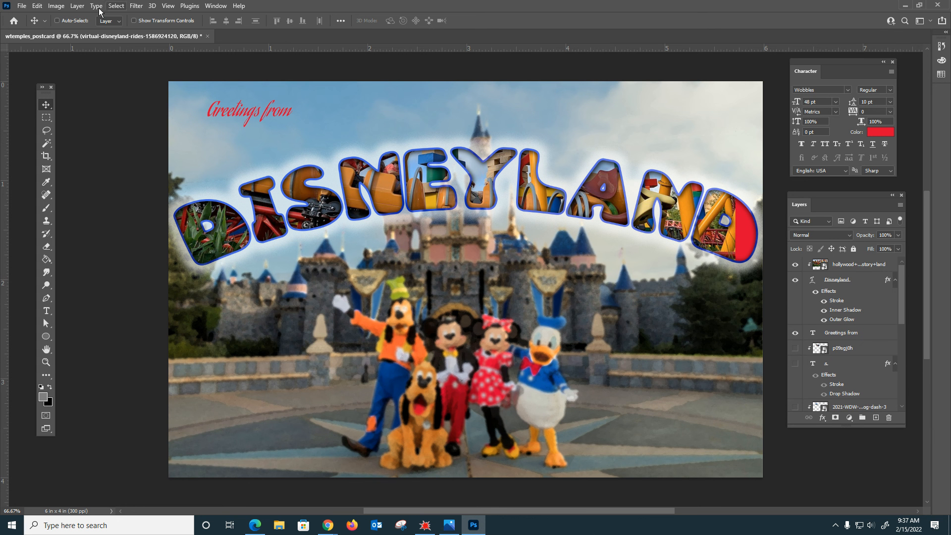
pyautogui.click(20, 8)
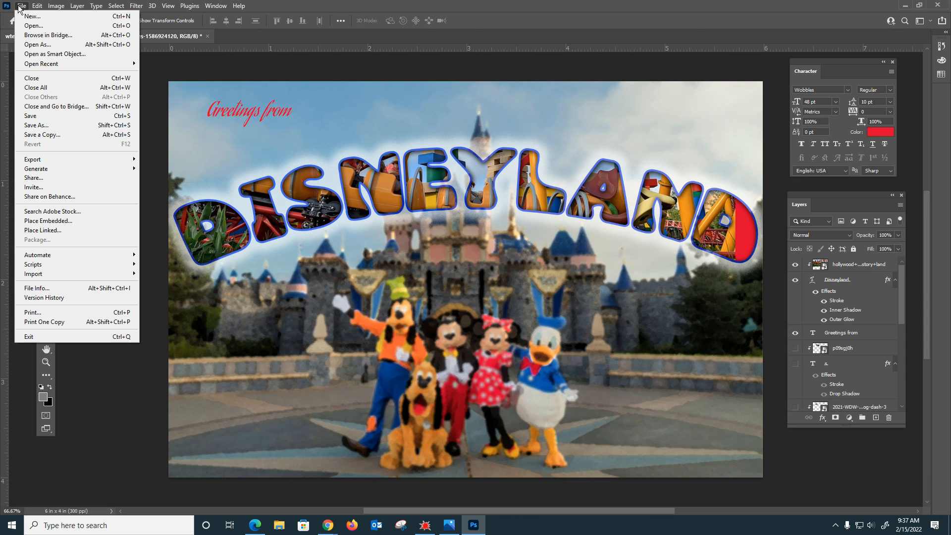
pyautogui.click(50, 125)
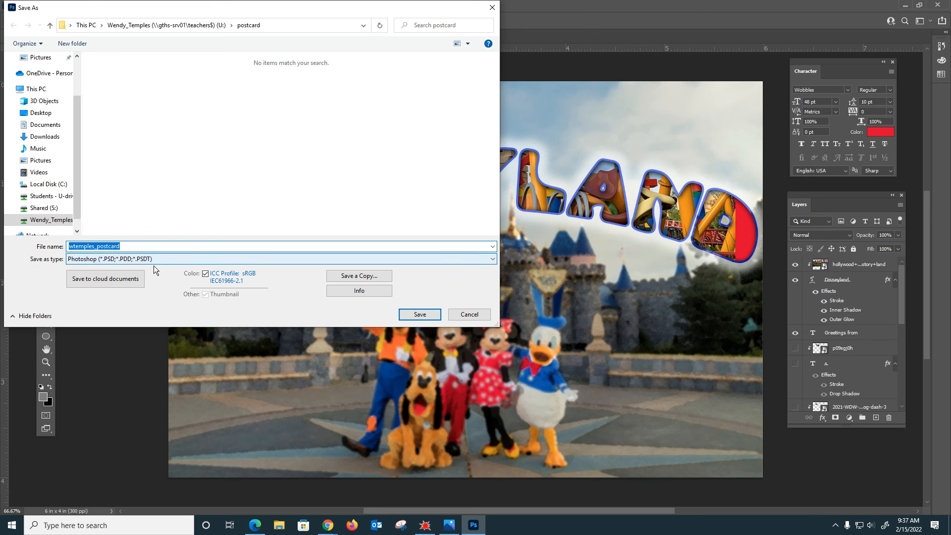
pyautogui.click(417, 316)
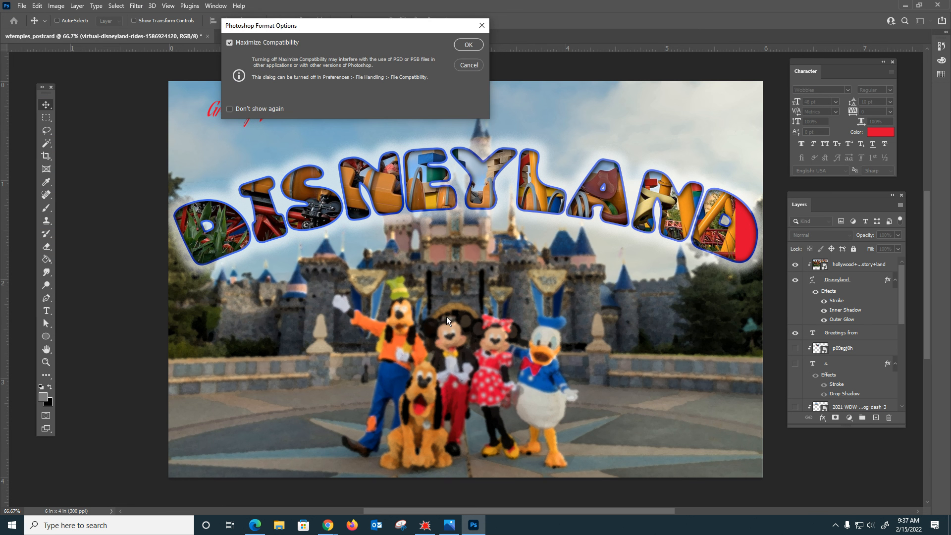
pyautogui.click(468, 45)
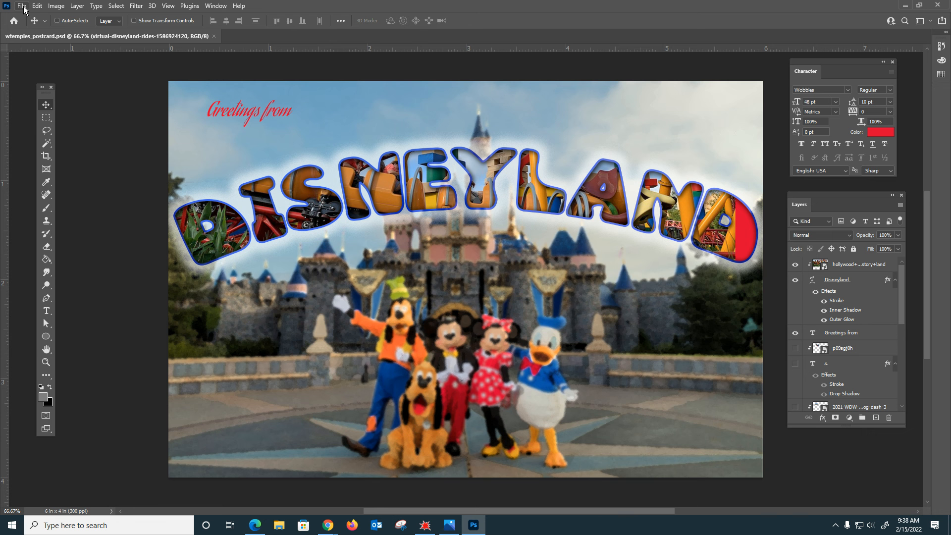
pyautogui.click(23, 7)
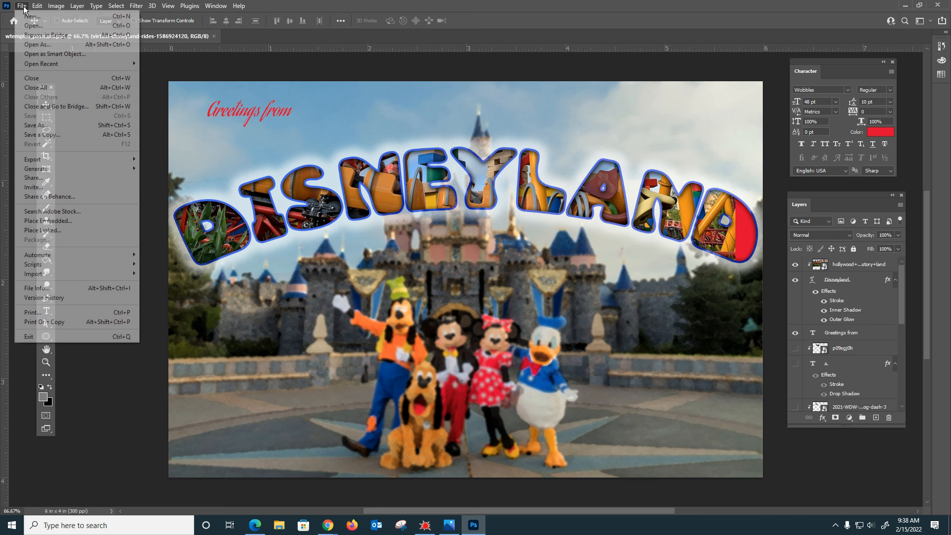
pyautogui.click(59, 125)
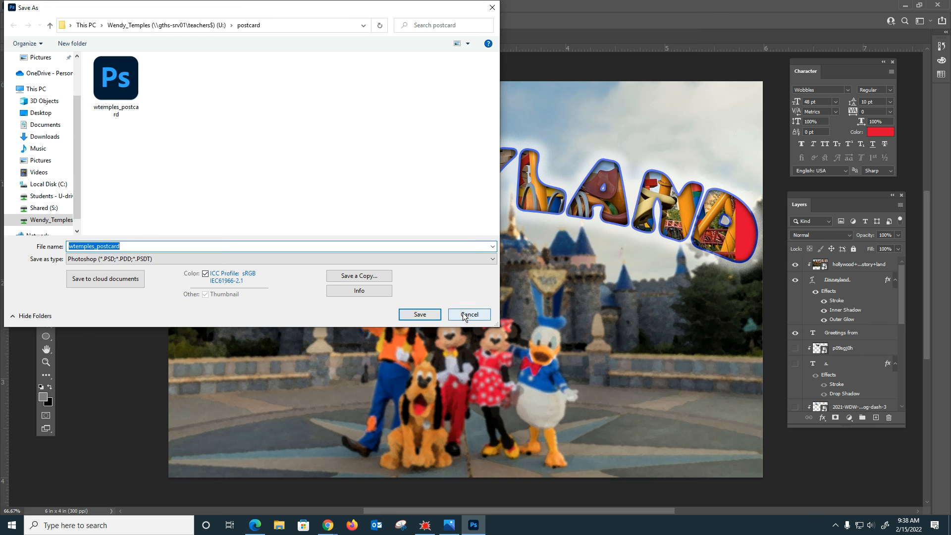
pyautogui.click(421, 315)
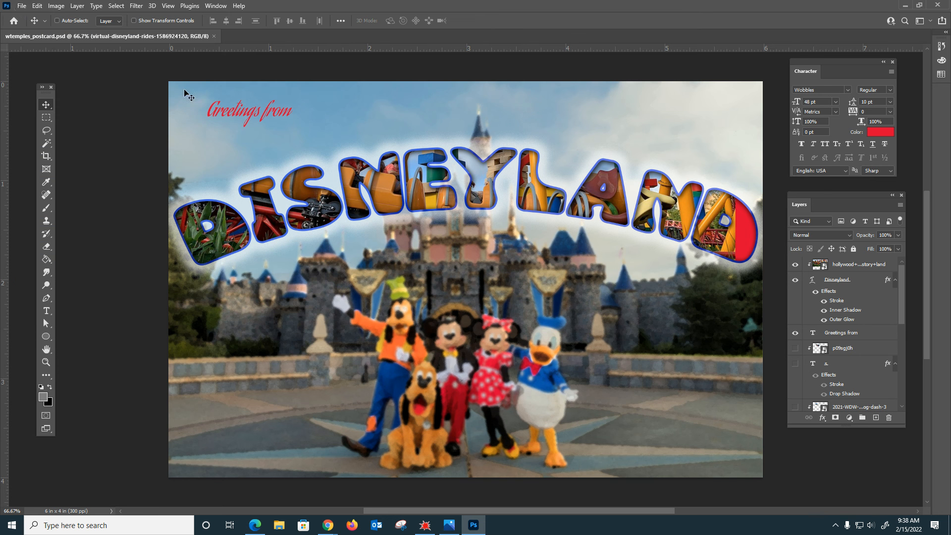
# Export the postcard as a JPG image into the postcard folder on the U: drive
pyautogui.click(22, 9)
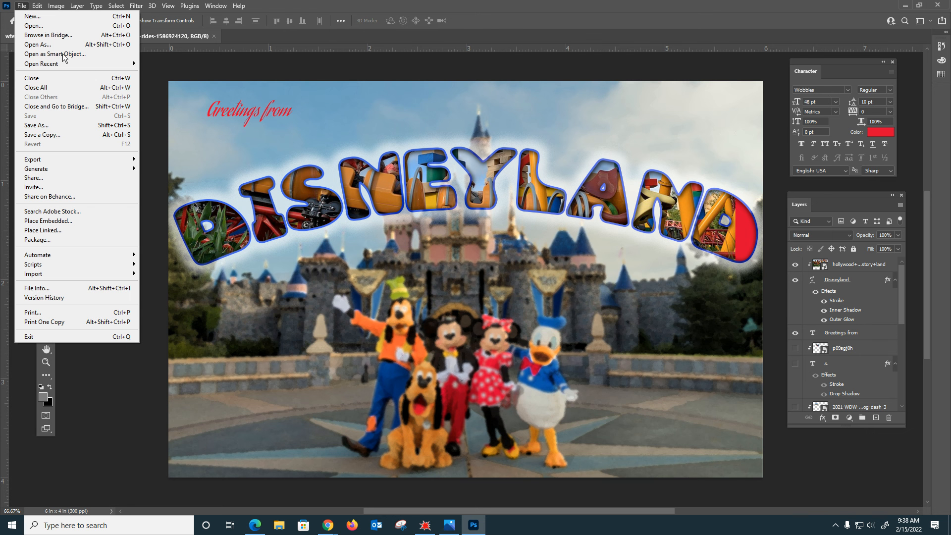
pyautogui.moveTo(110, 164)
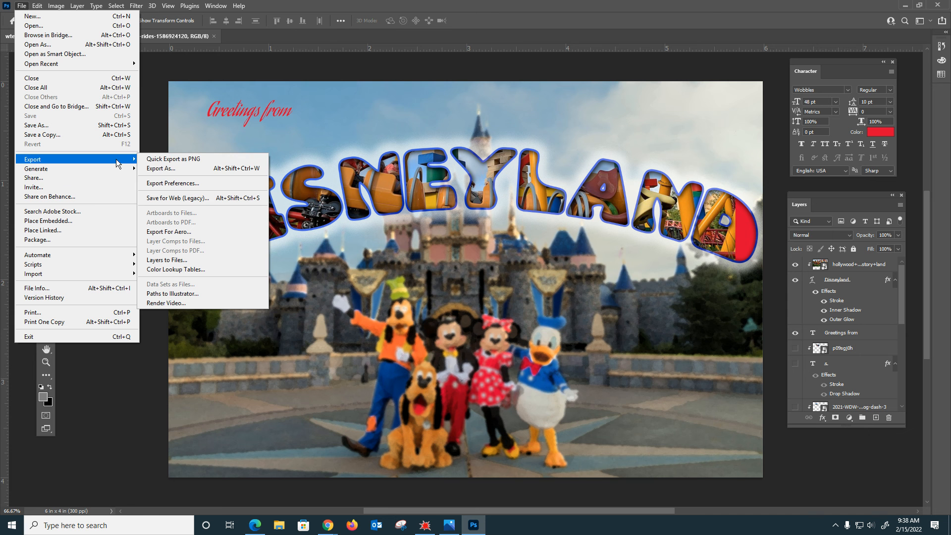
pyautogui.click(161, 169)
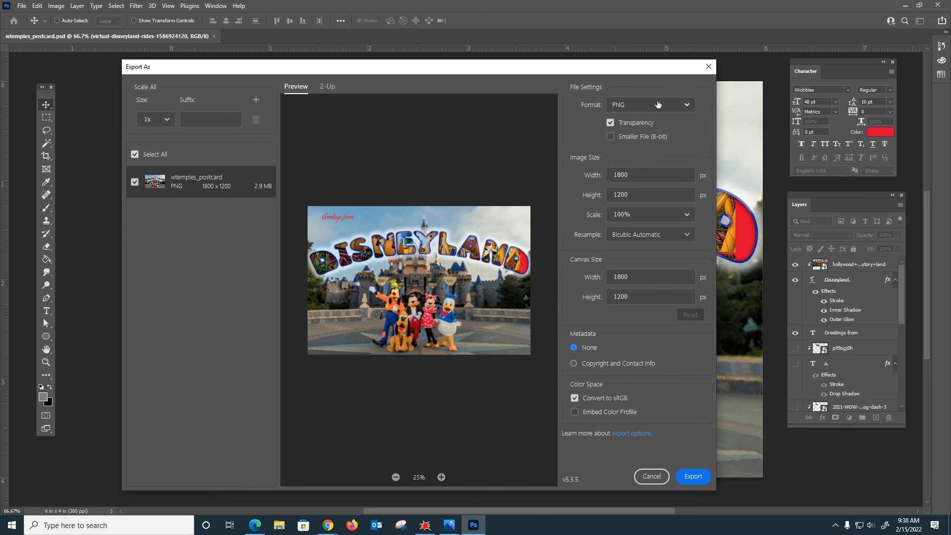
pyautogui.click(657, 108)
pyautogui.click(639, 140)
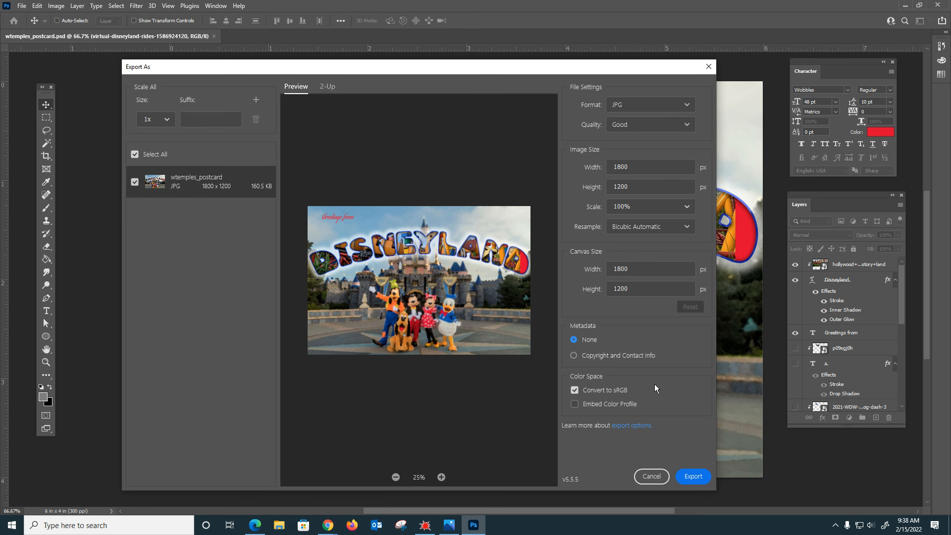
pyautogui.click(693, 477)
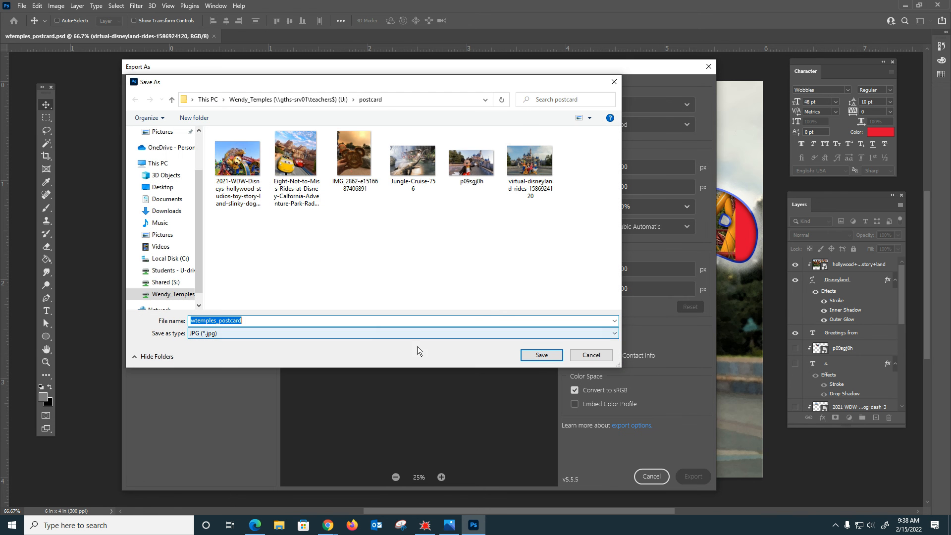
pyautogui.click(545, 356)
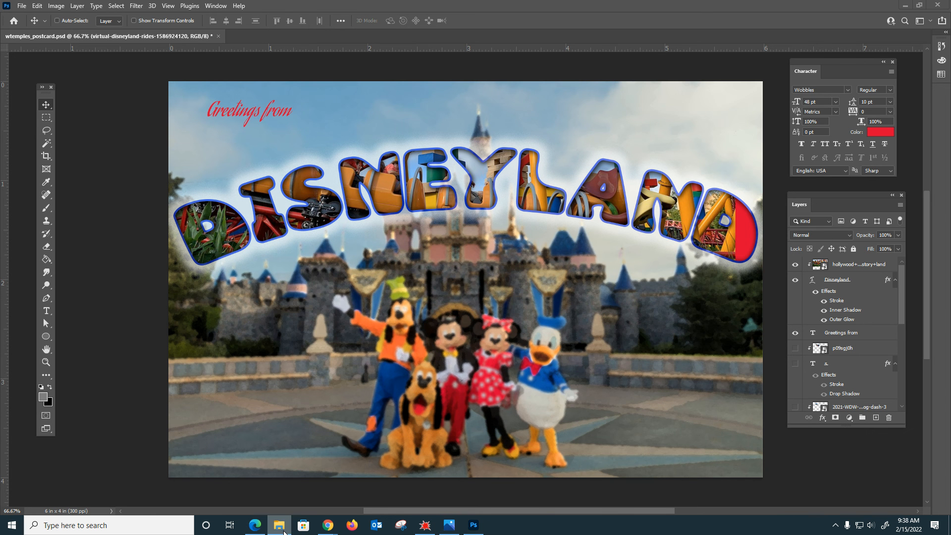
# Switch to File Explorer and check the postcard folder on the U: drive for the PSD and JPG files
pyautogui.click(280, 526)
pyautogui.click(291, 318)
pyautogui.scroll(-8, 365, 284)
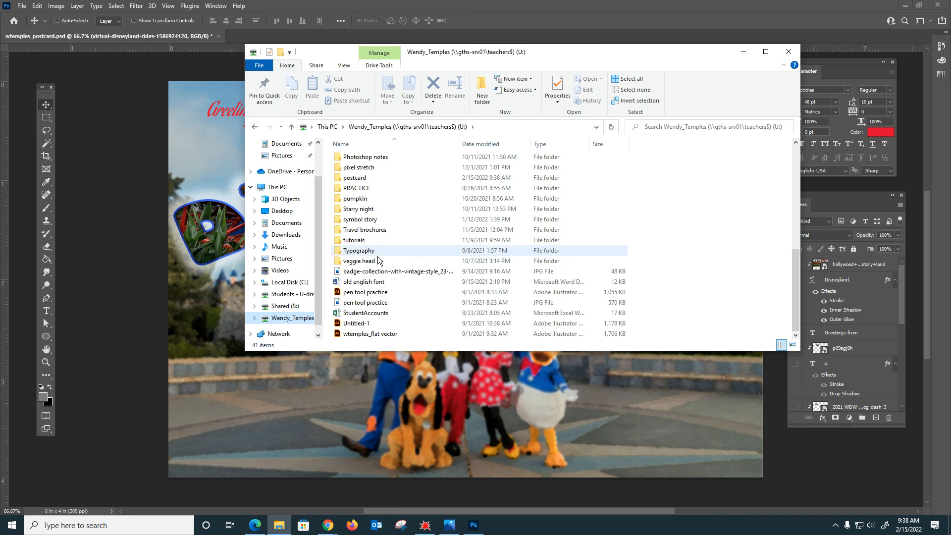
pyautogui.doubleClick(354, 178)
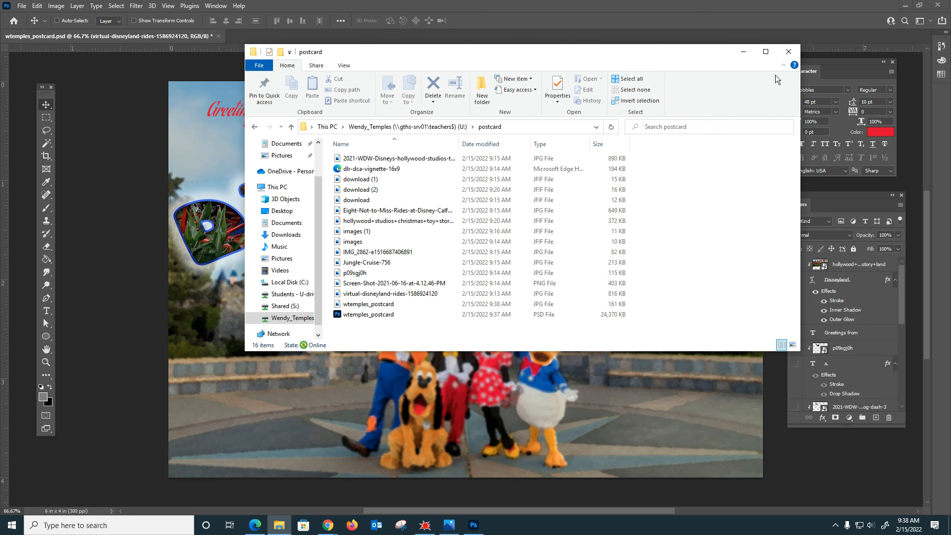
pyautogui.click(788, 52)
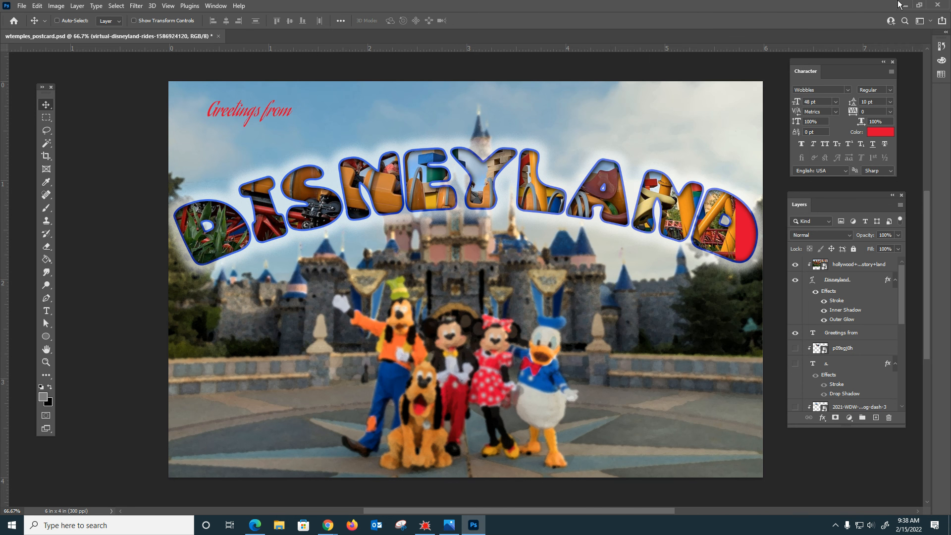
pyautogui.click(906, 7)
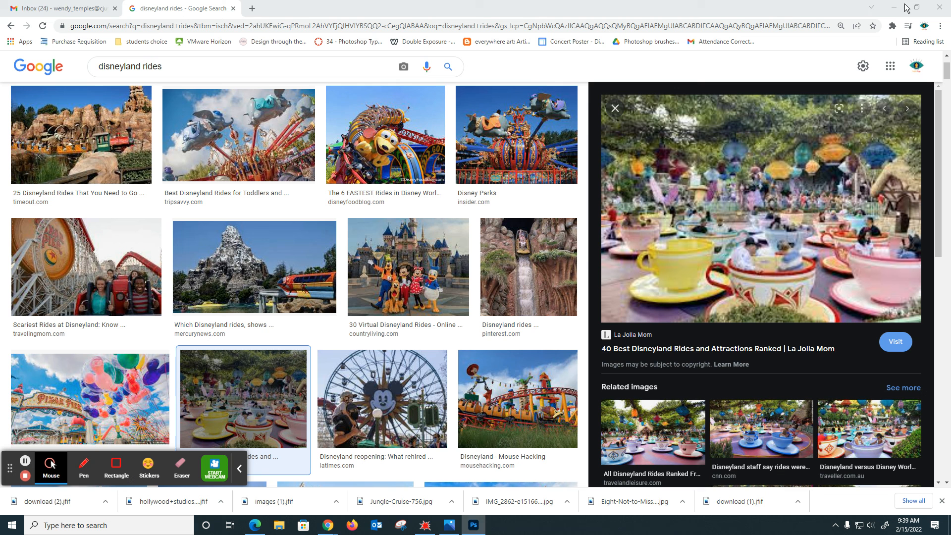
pyautogui.click(893, 25)
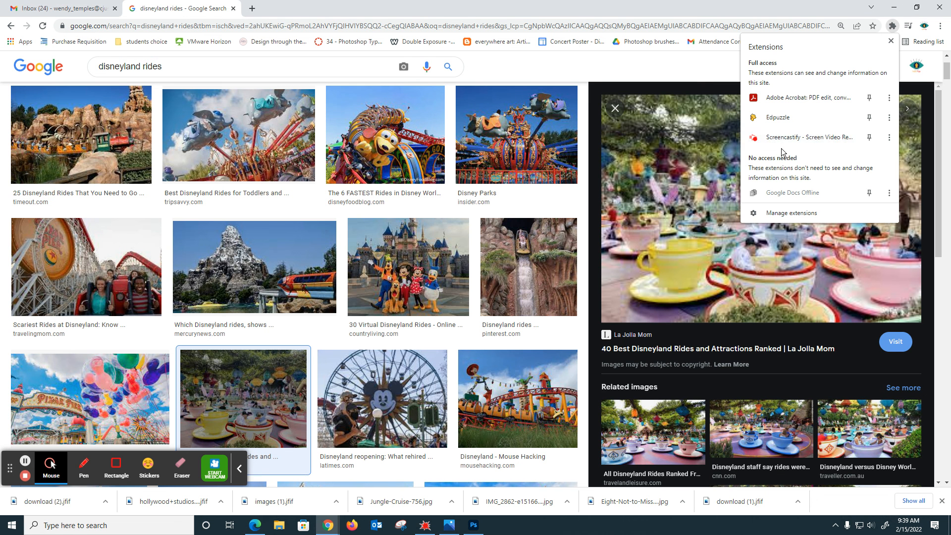